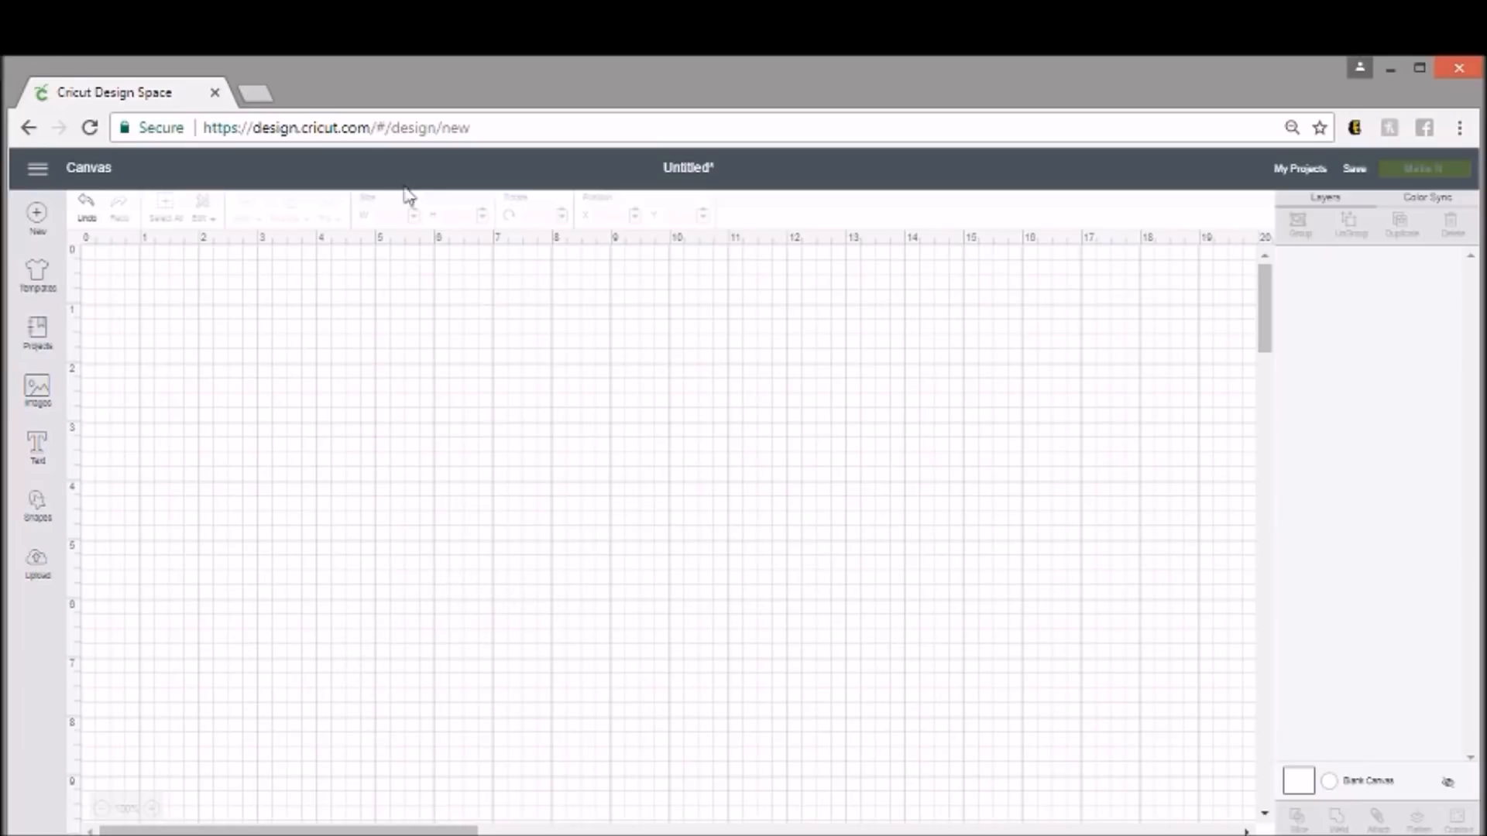
Search Google Images for "paw patrol" in a new browser tab
click(256, 99)
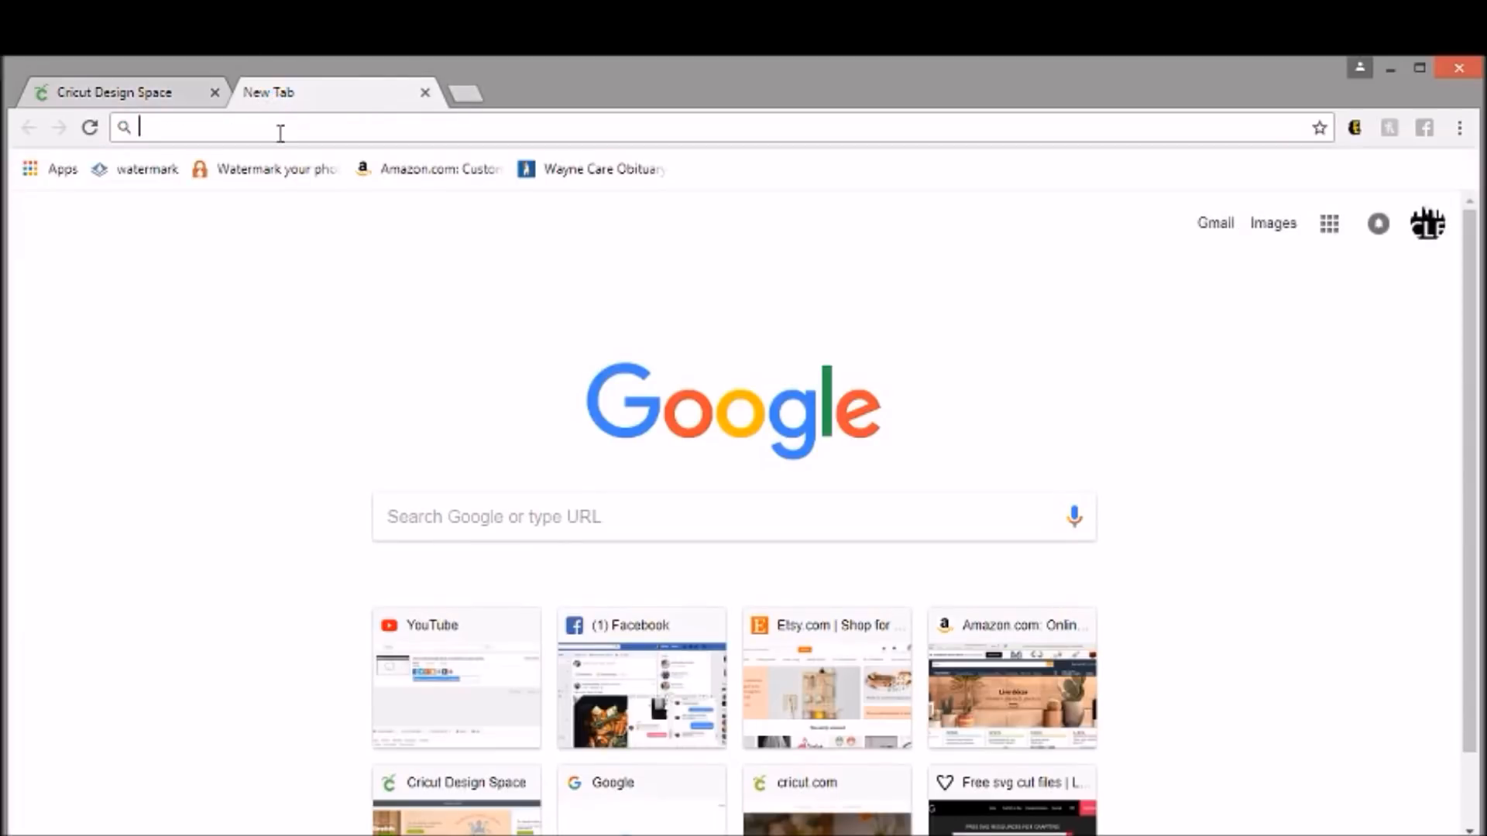
text(pa)
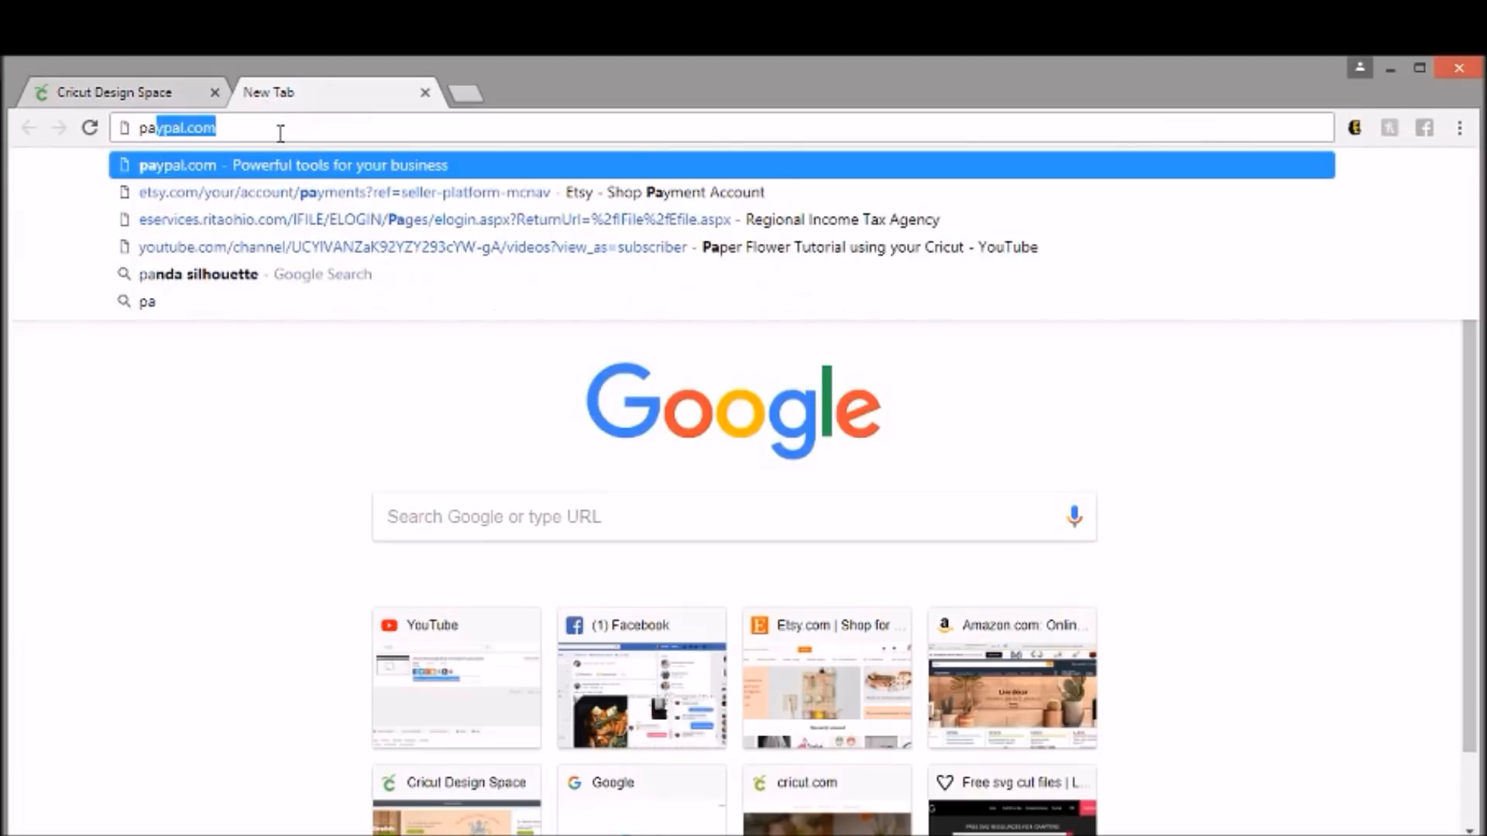
text(w patrol)
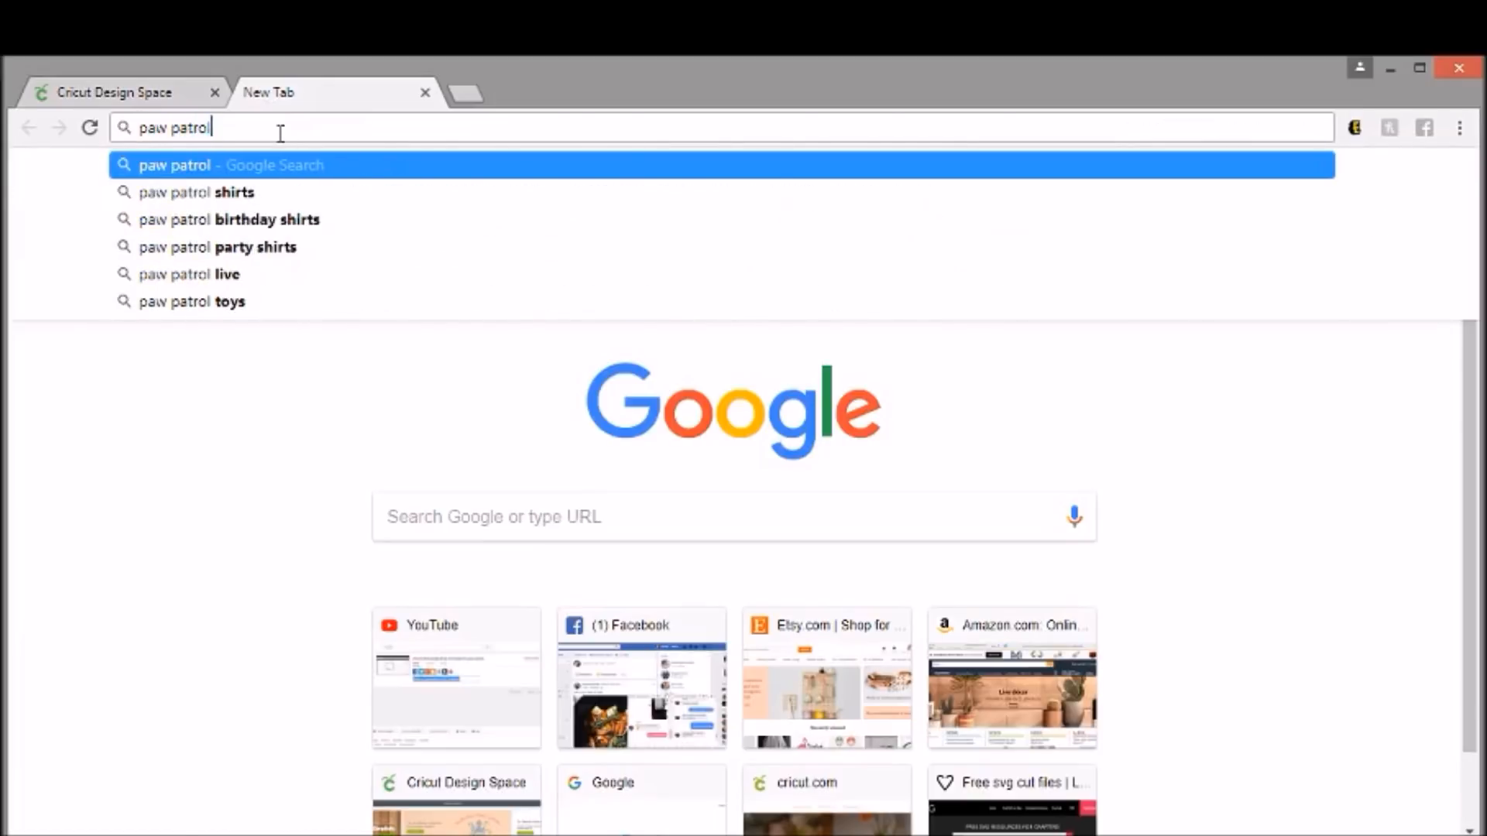
key(Return)
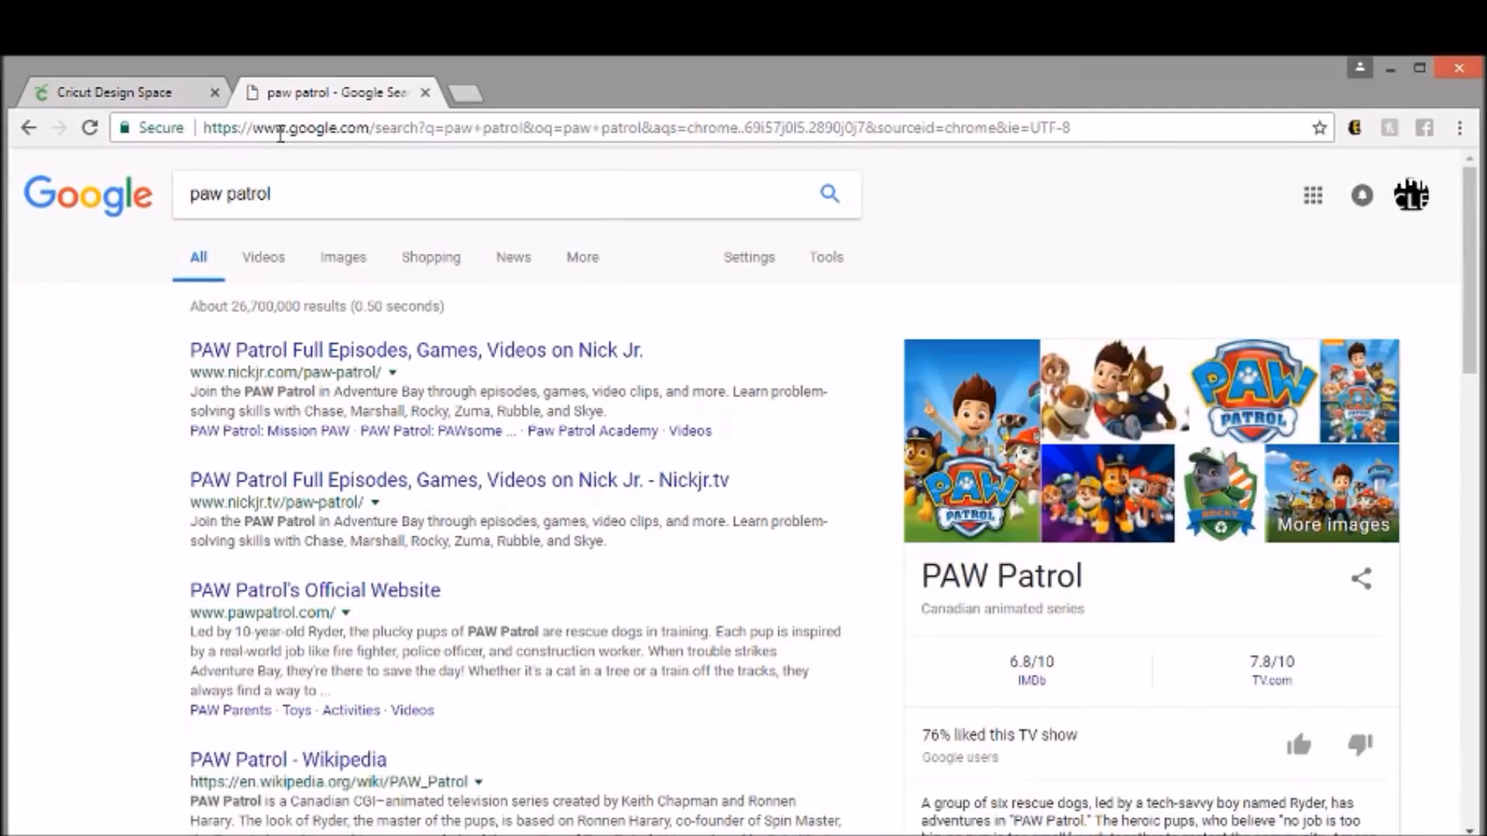
click(364, 261)
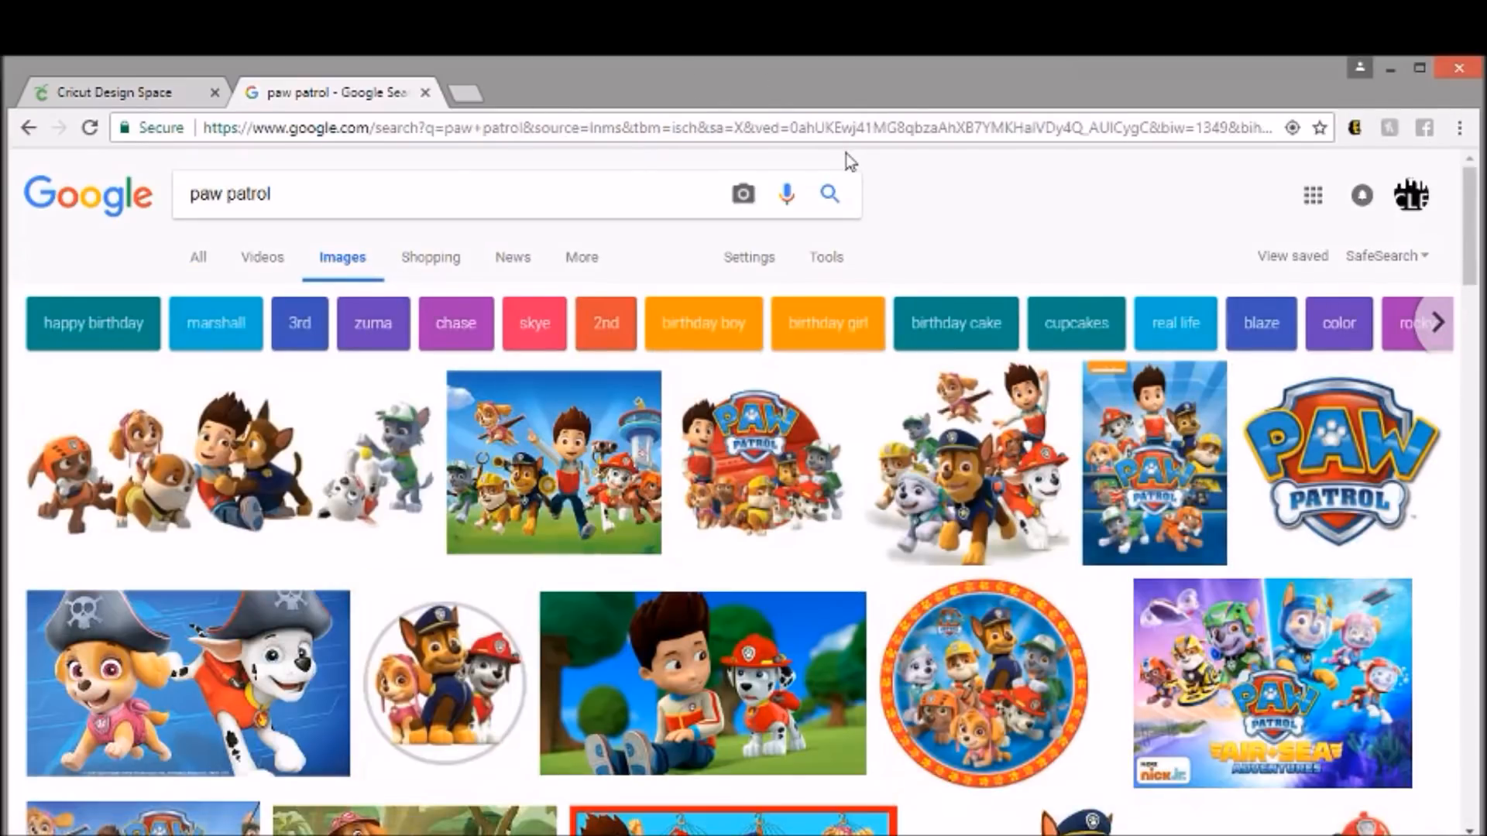
Find the picture of Chase standing alone on a white background and save it as the JPEG "chase" in the cricut folder
scroll(846, 154, down, 2)
scroll(848, 163, down, 4)
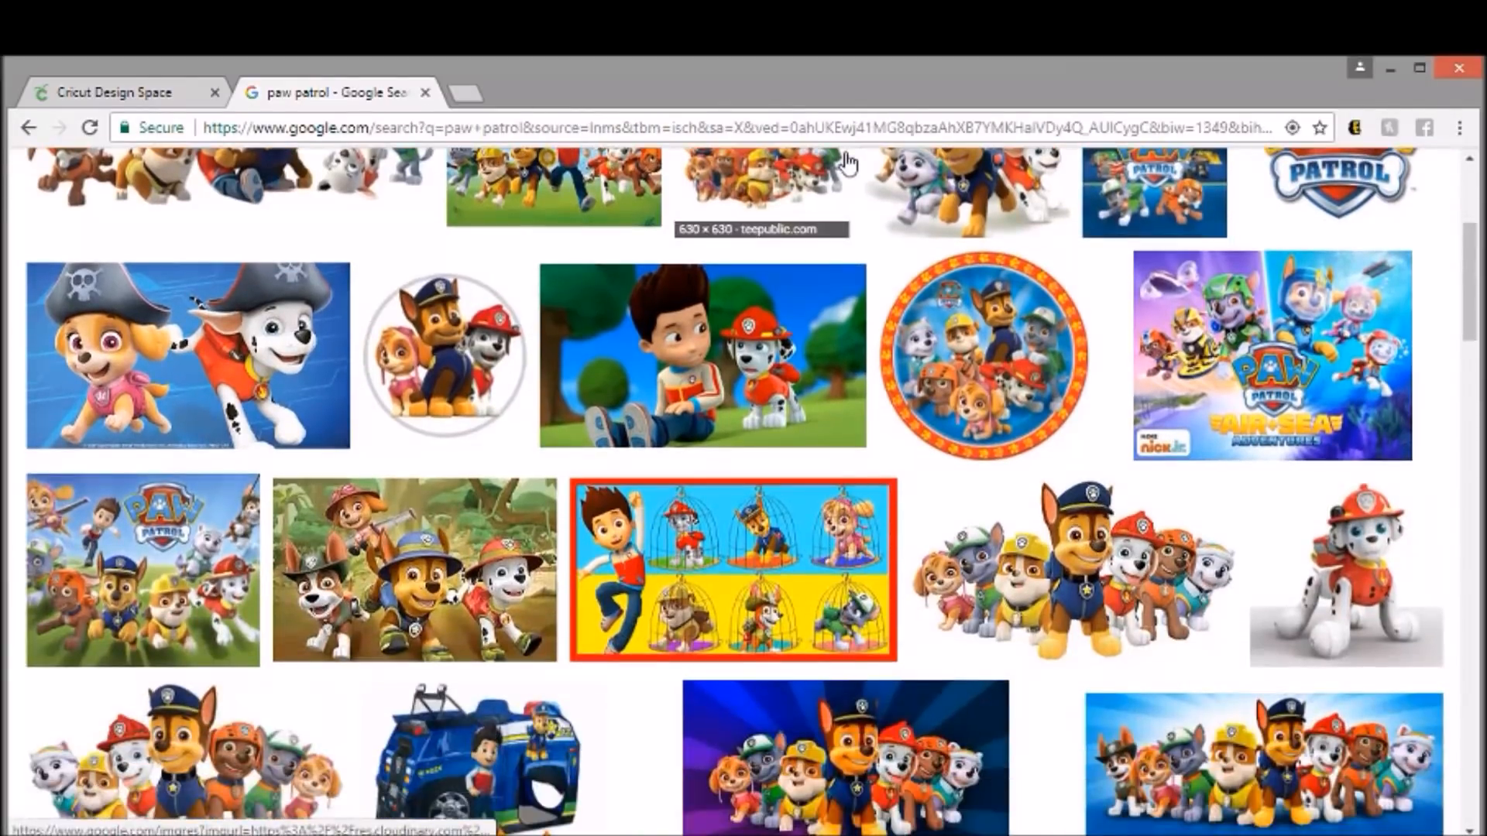
scroll(413, 300, down, 1)
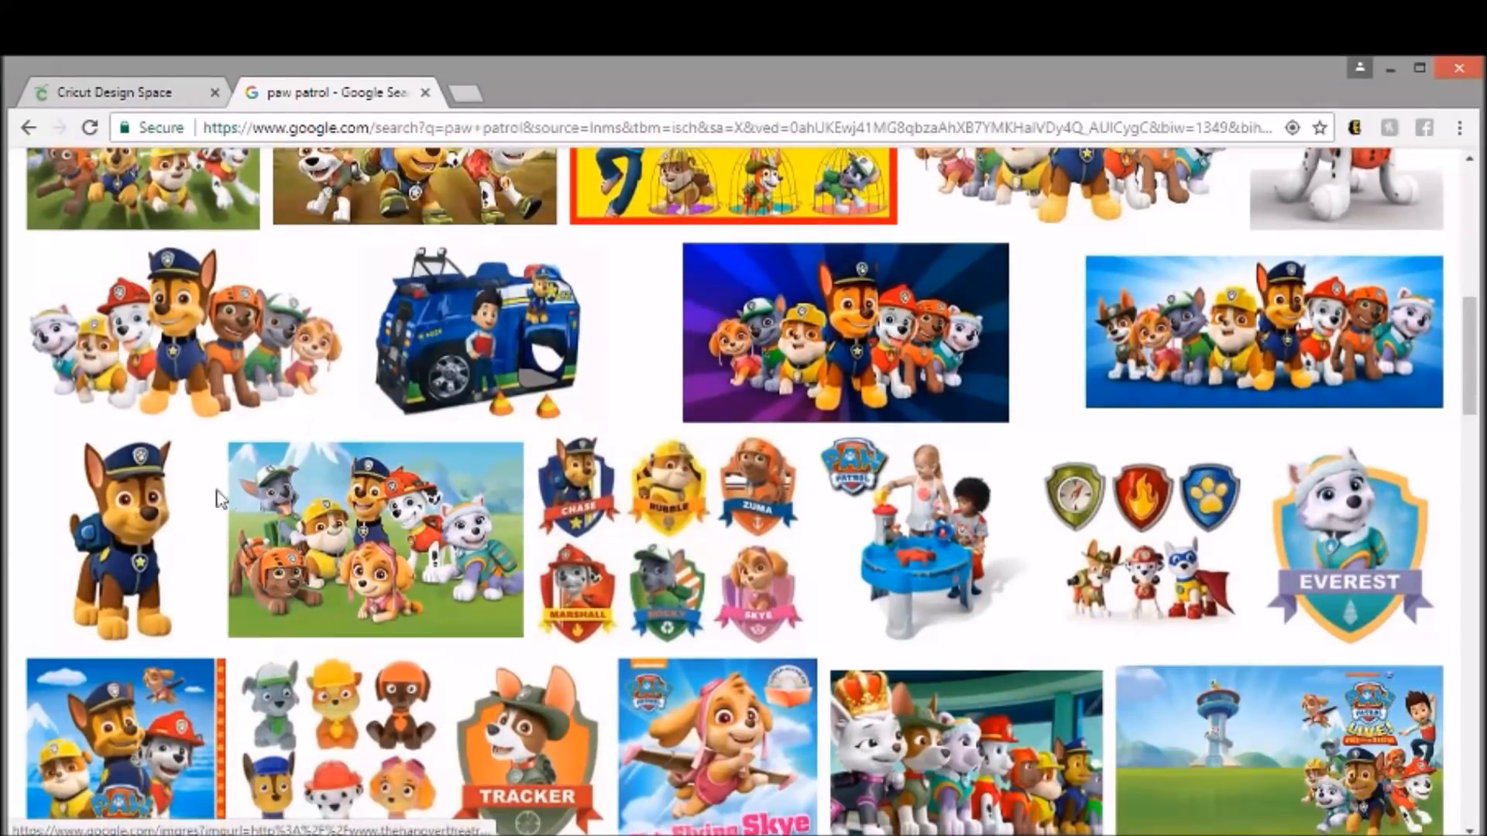
click(133, 504)
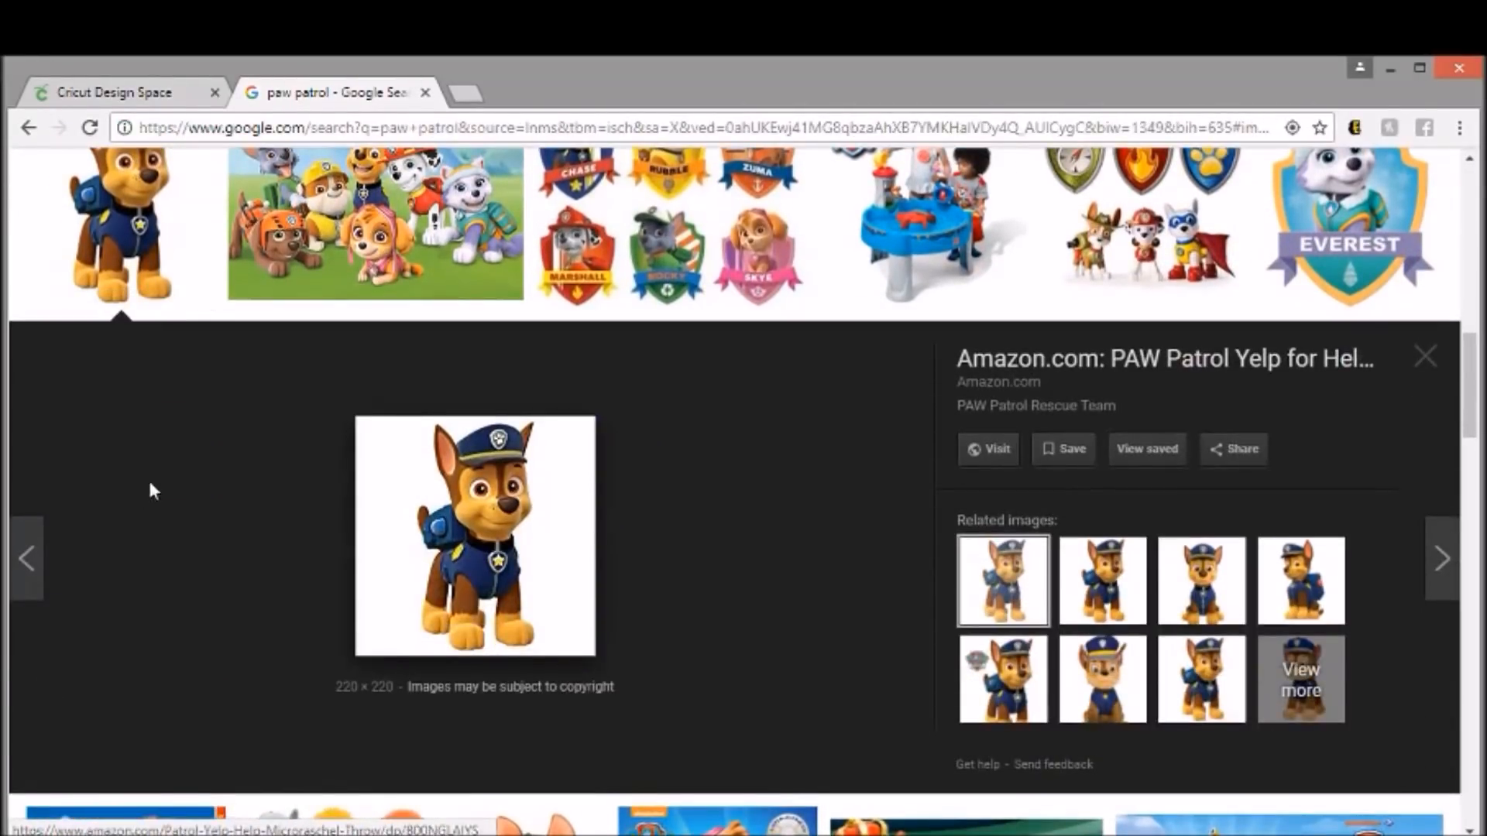
right_click(466, 478)
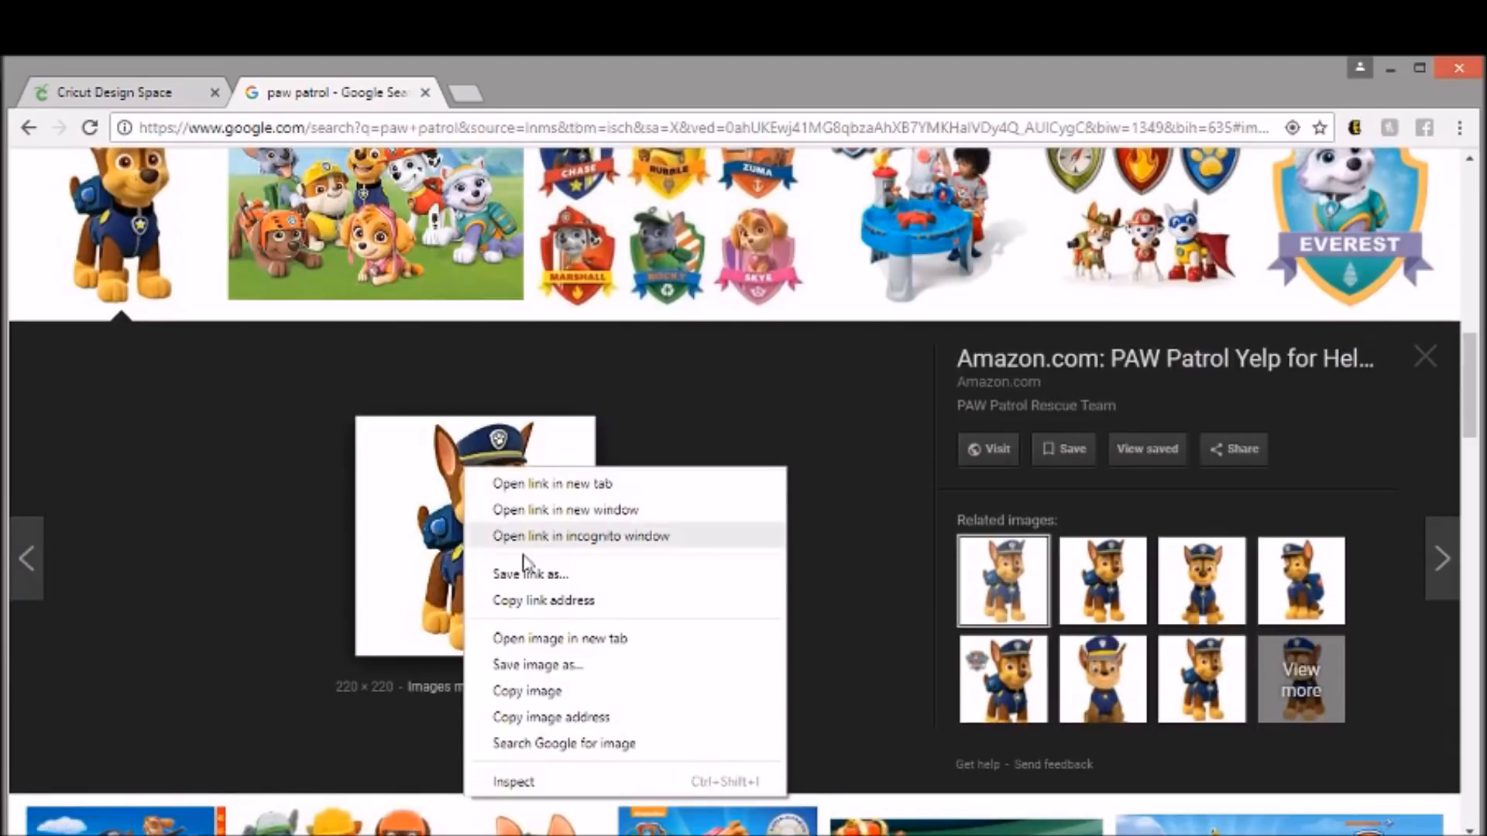
click(551, 666)
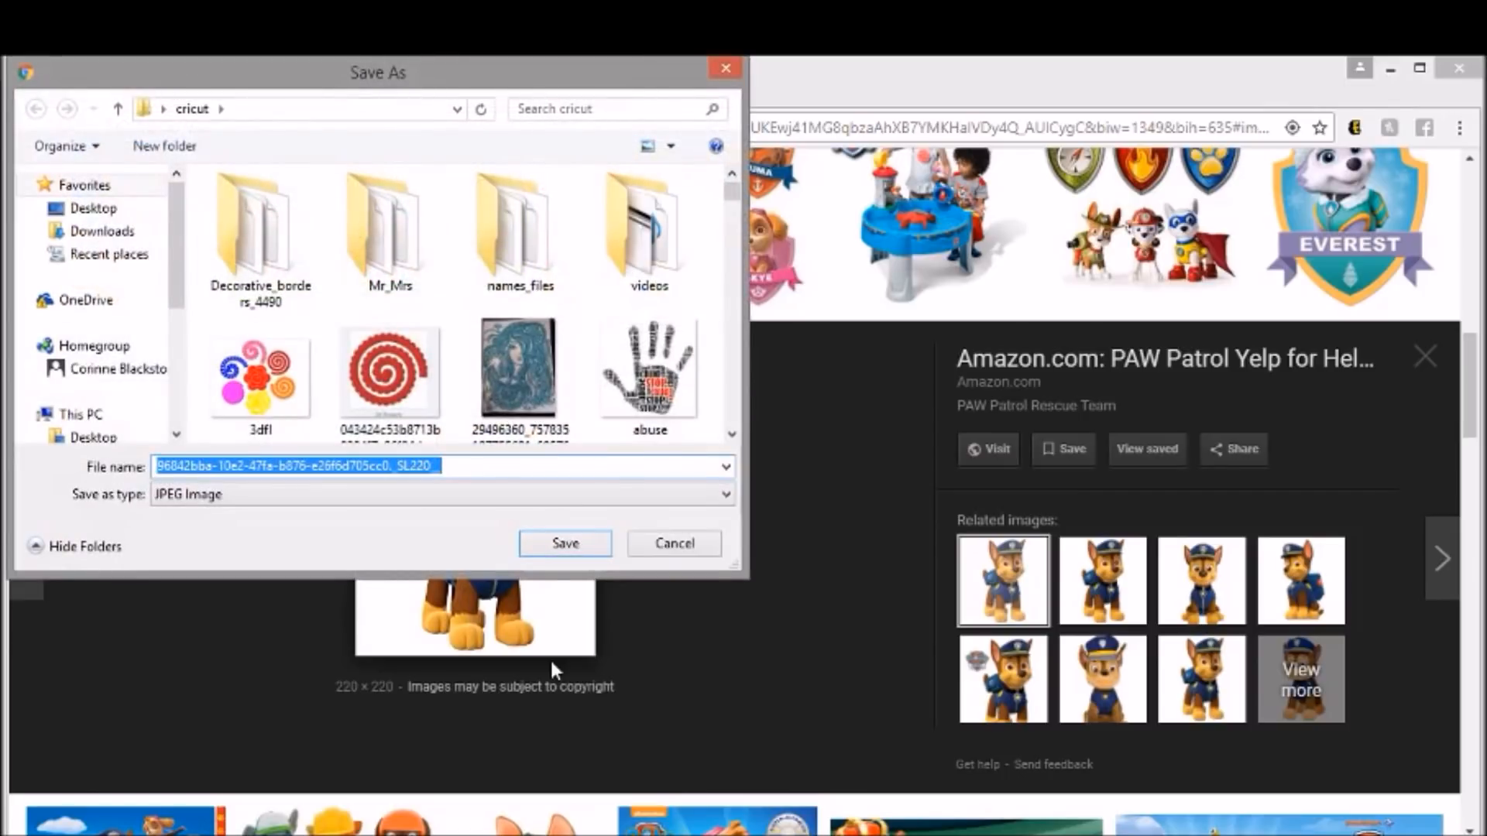
text(cha)
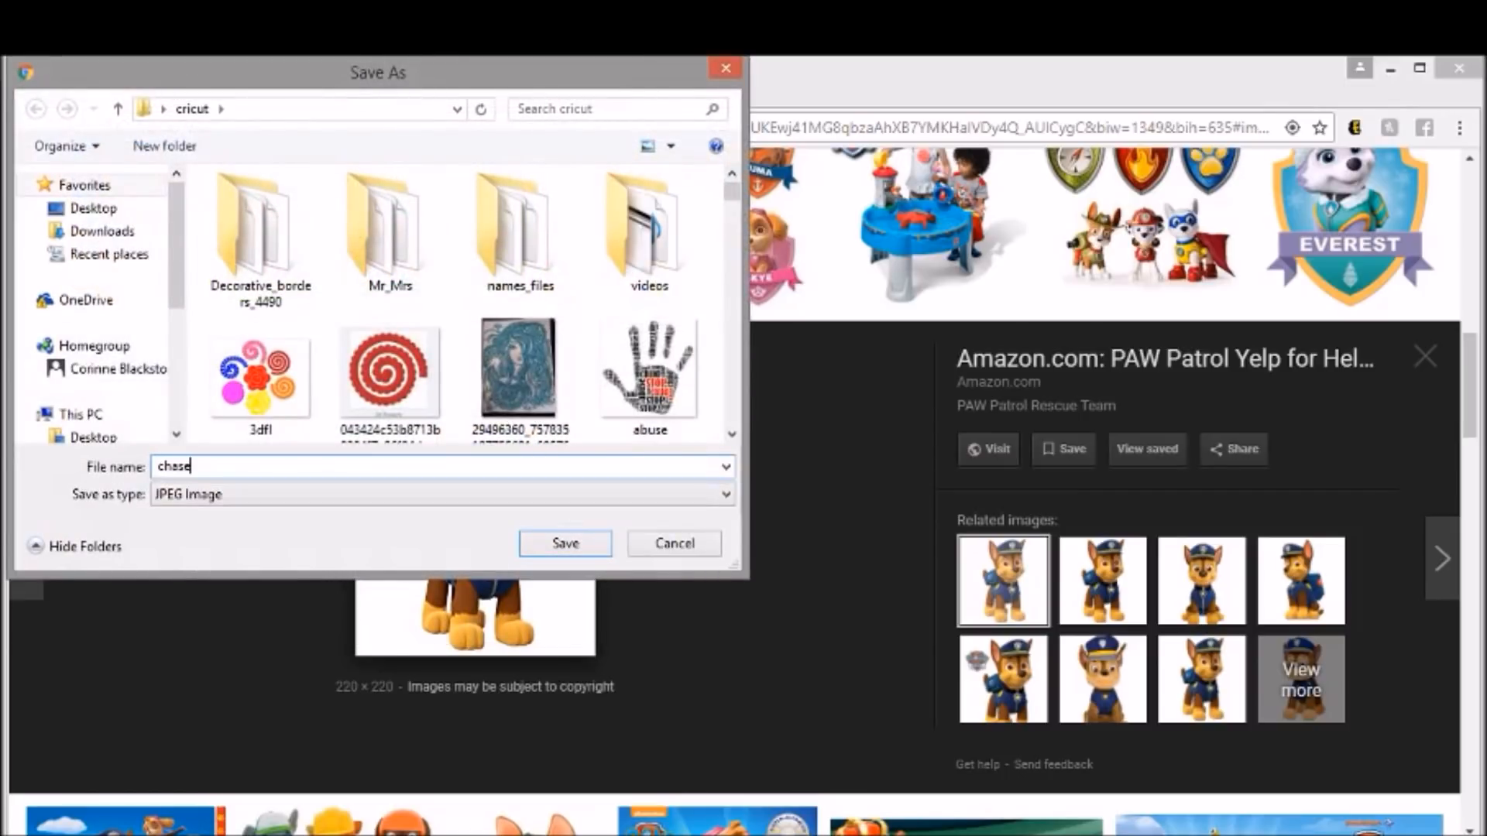
text(se)
key(Return)
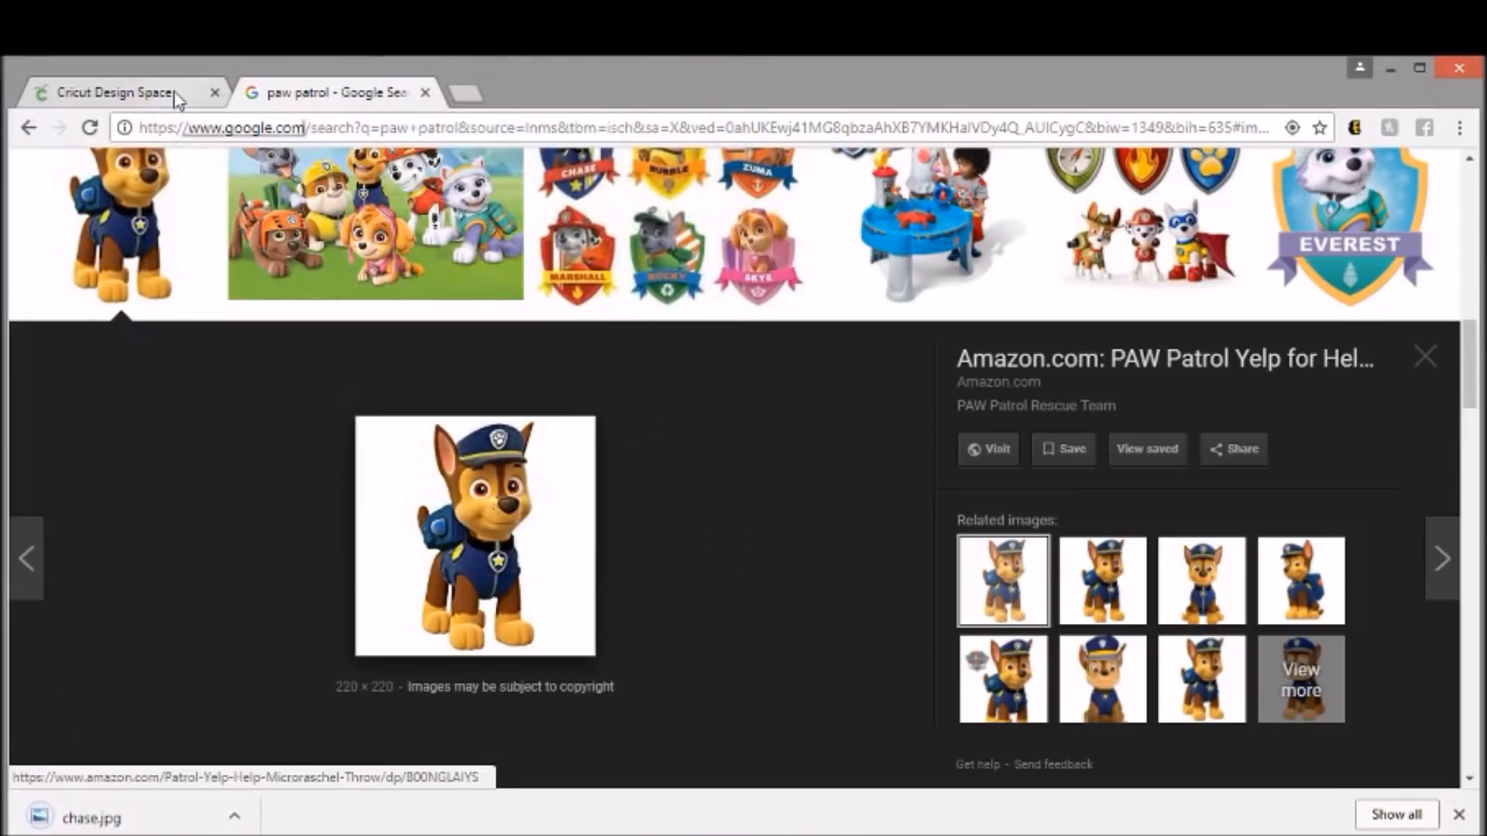
Switch to Cricut Design Space and upload the chase image file from the cricut folder
click(177, 99)
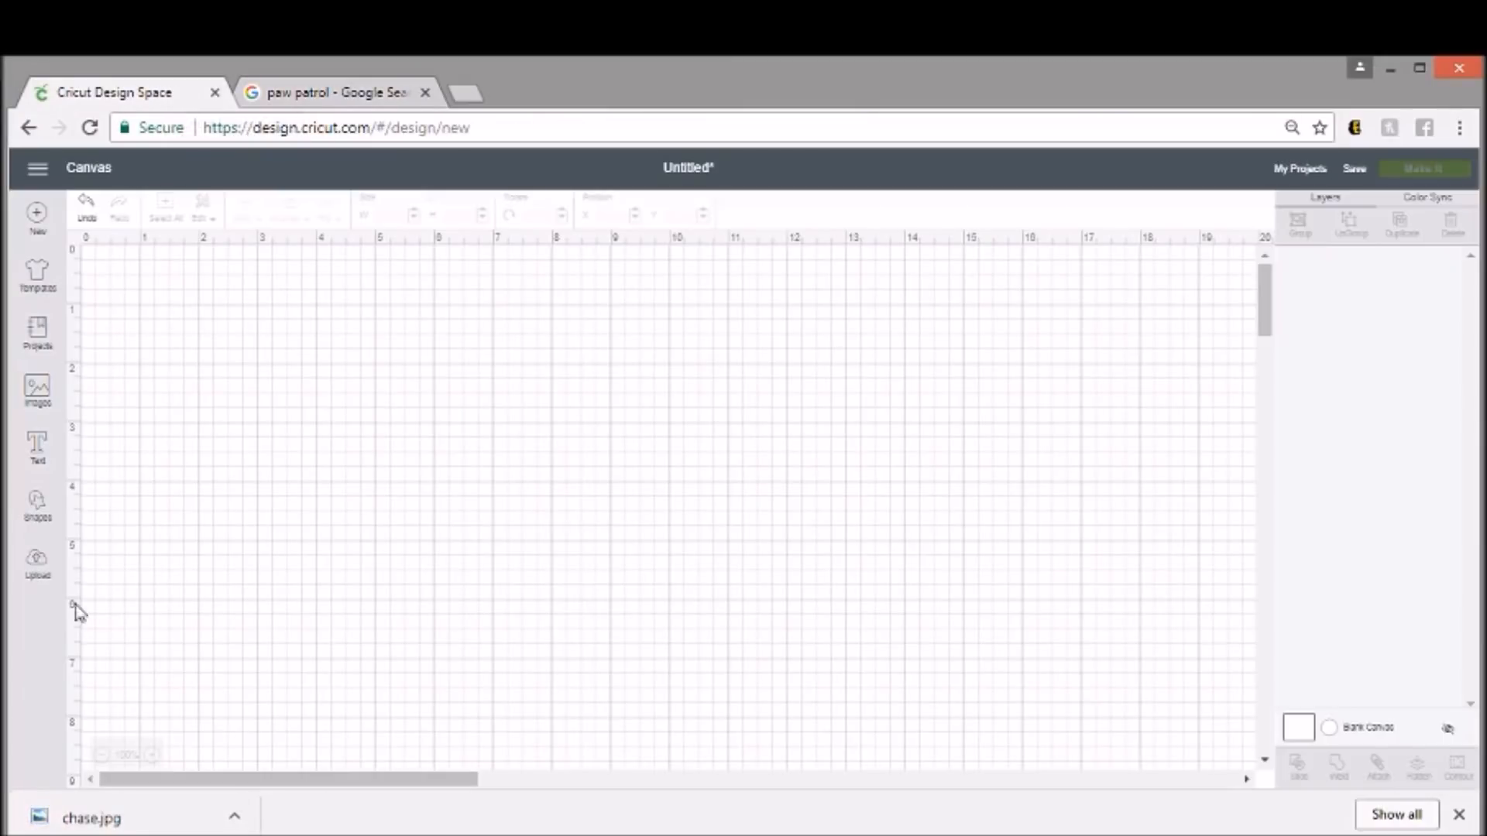
click(34, 586)
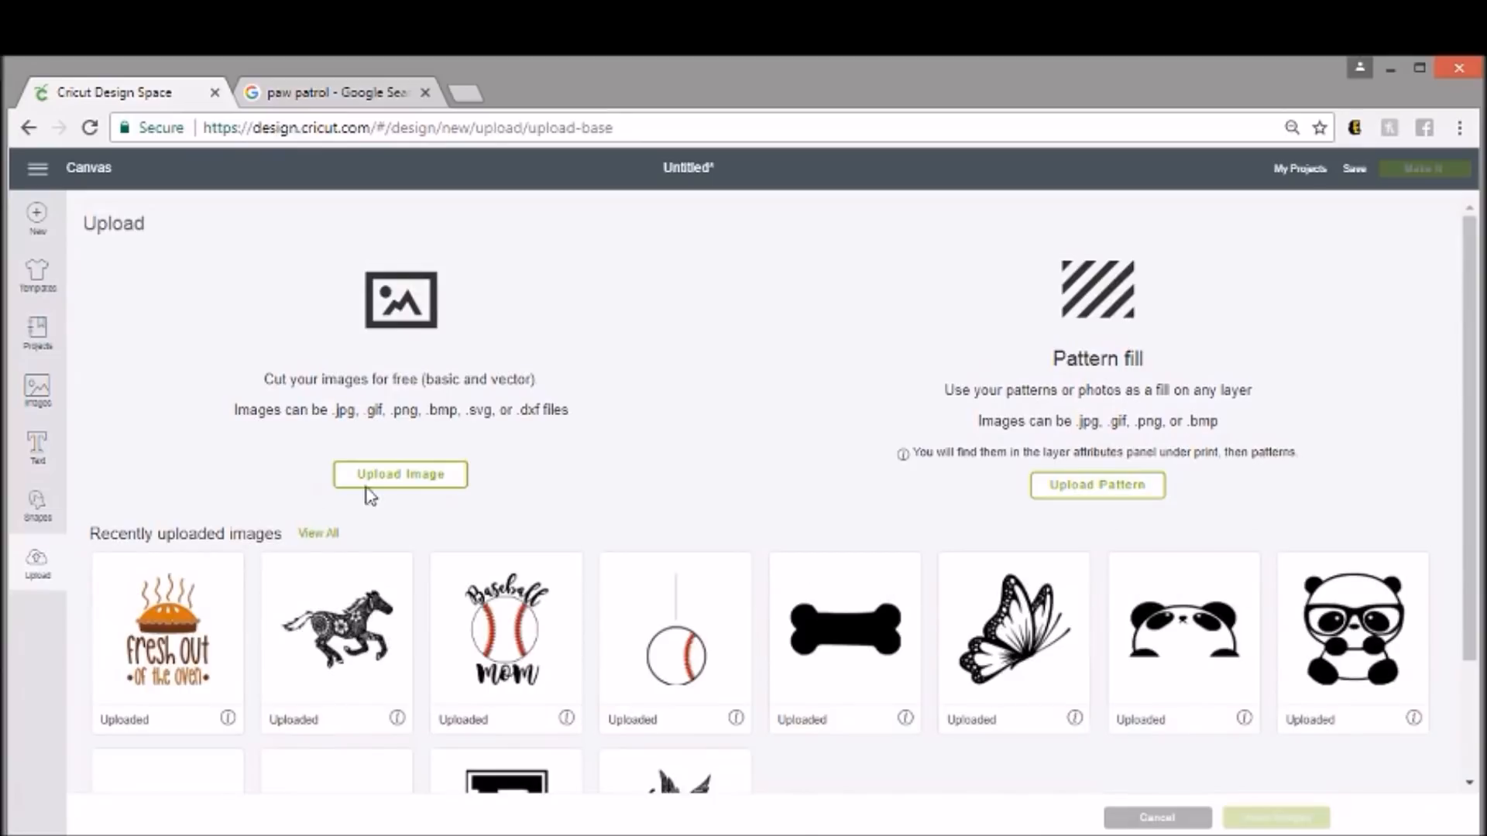
click(387, 476)
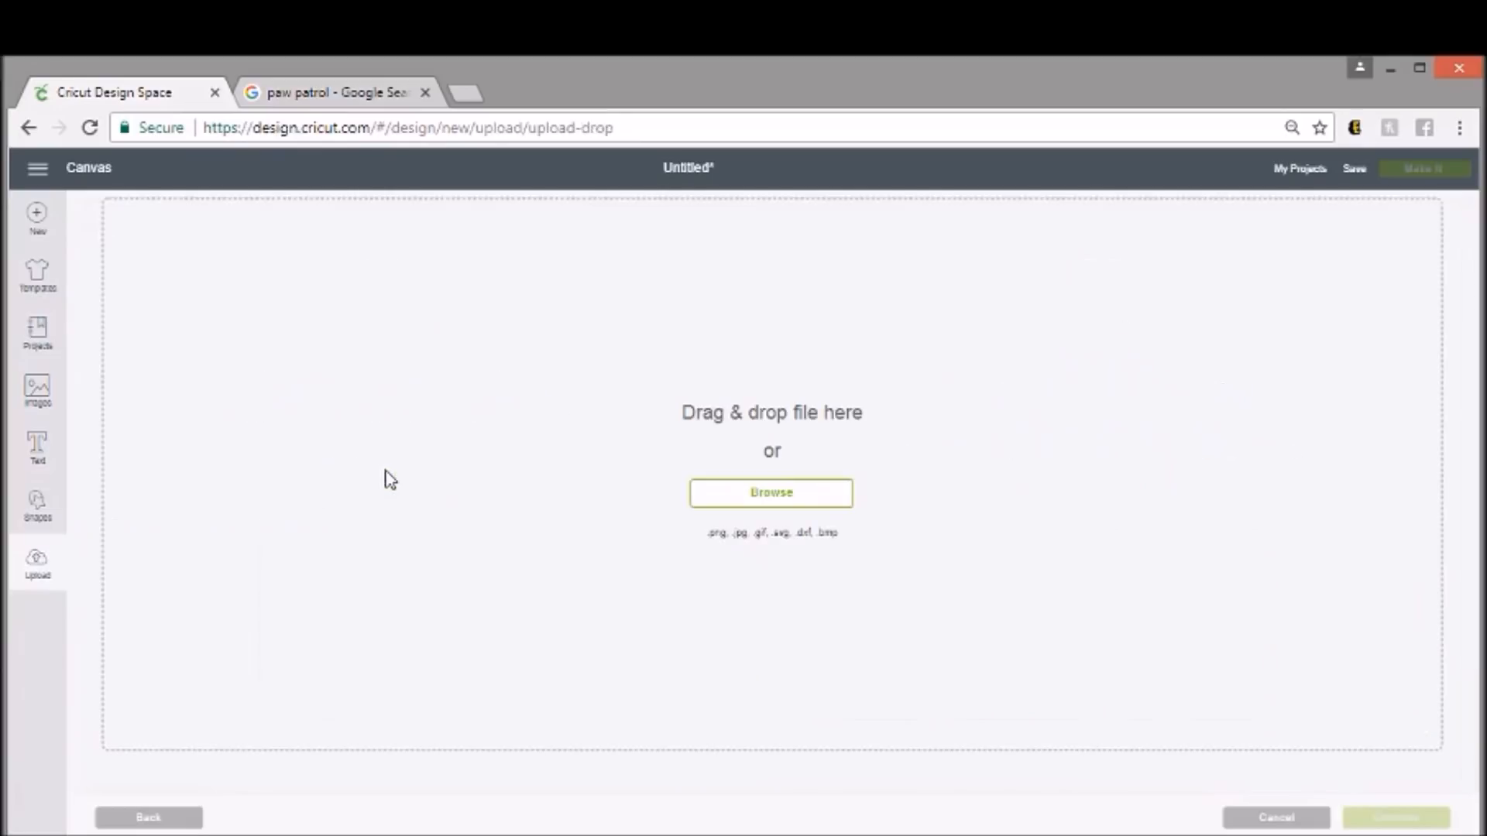
click(780, 502)
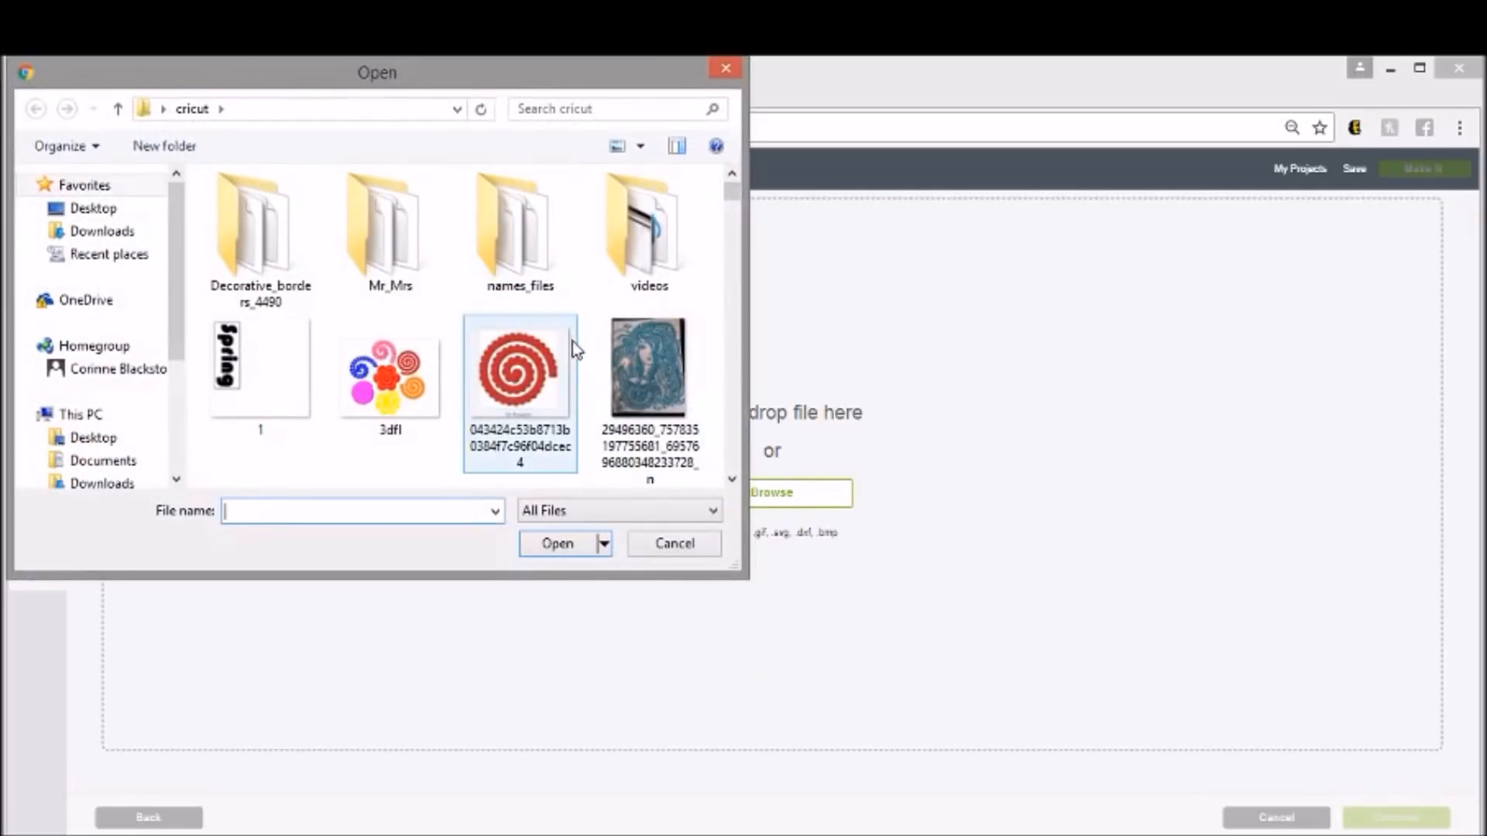
scroll(588, 350, down, 8)
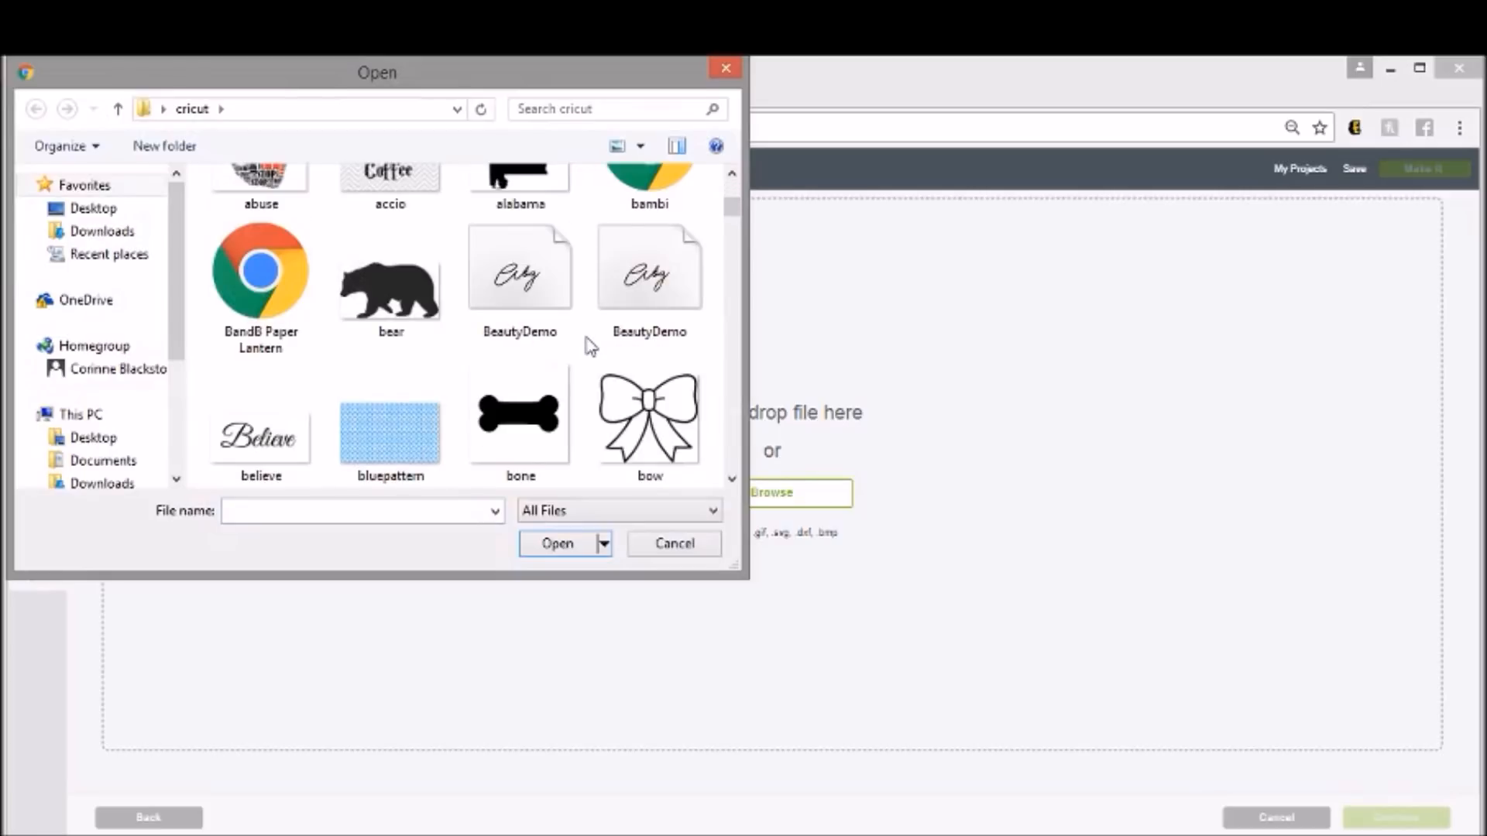
double_click(631, 395)
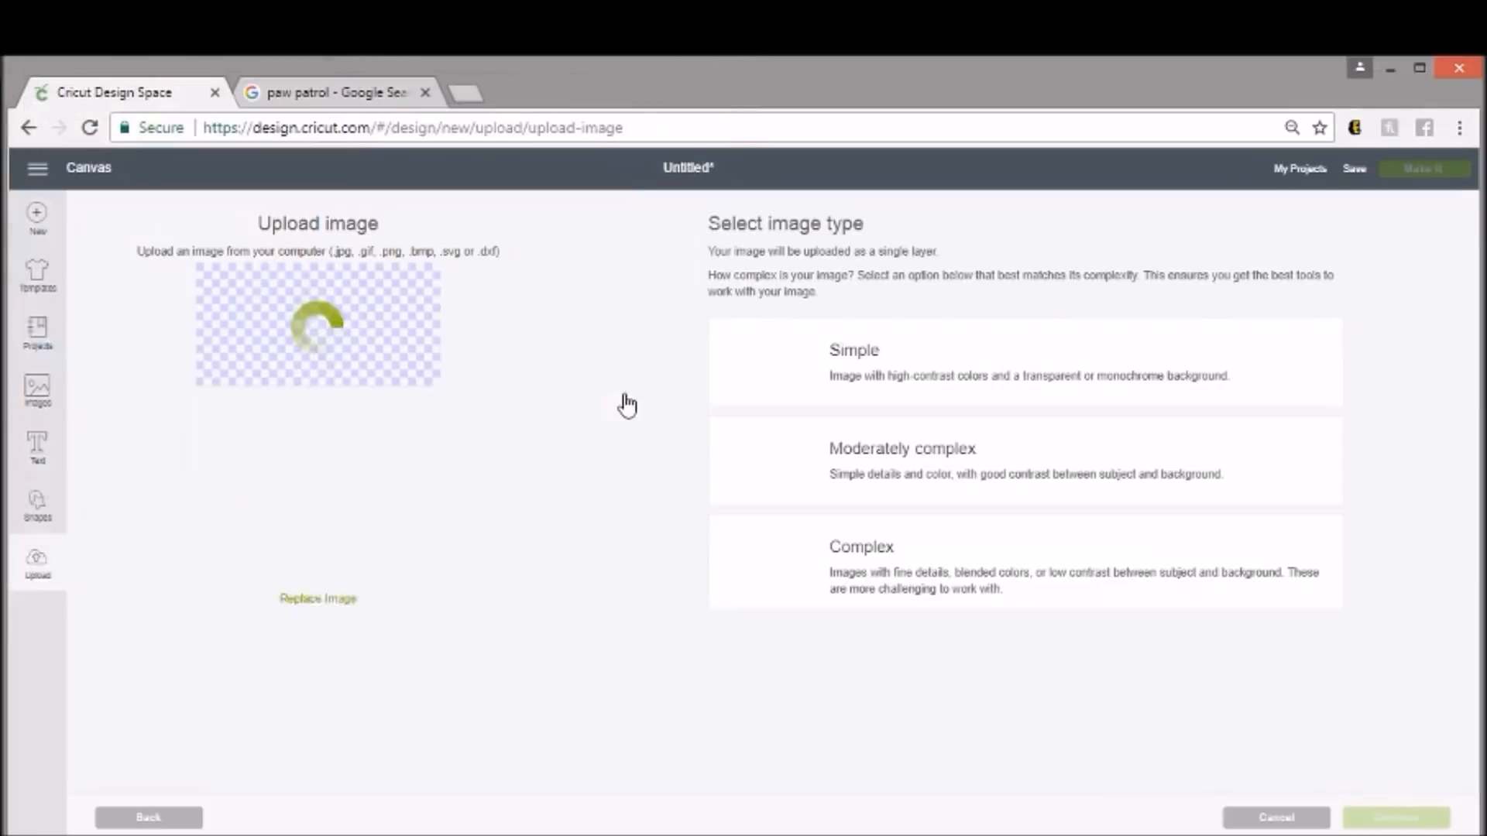
Process the upload as a Complex image, erase its white background, and save it as a print then cut image named chase
click(890, 565)
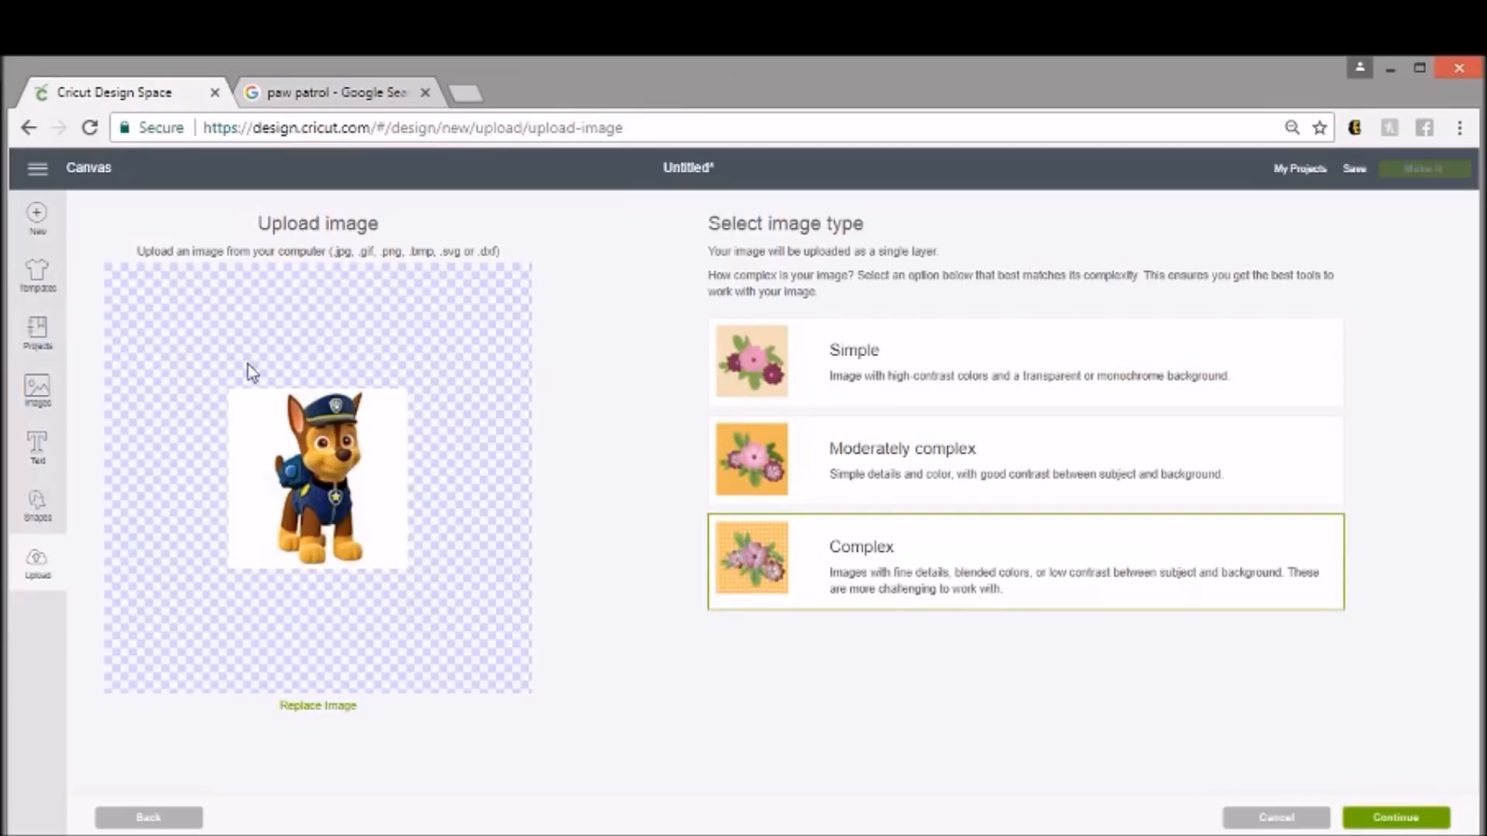
click(1394, 817)
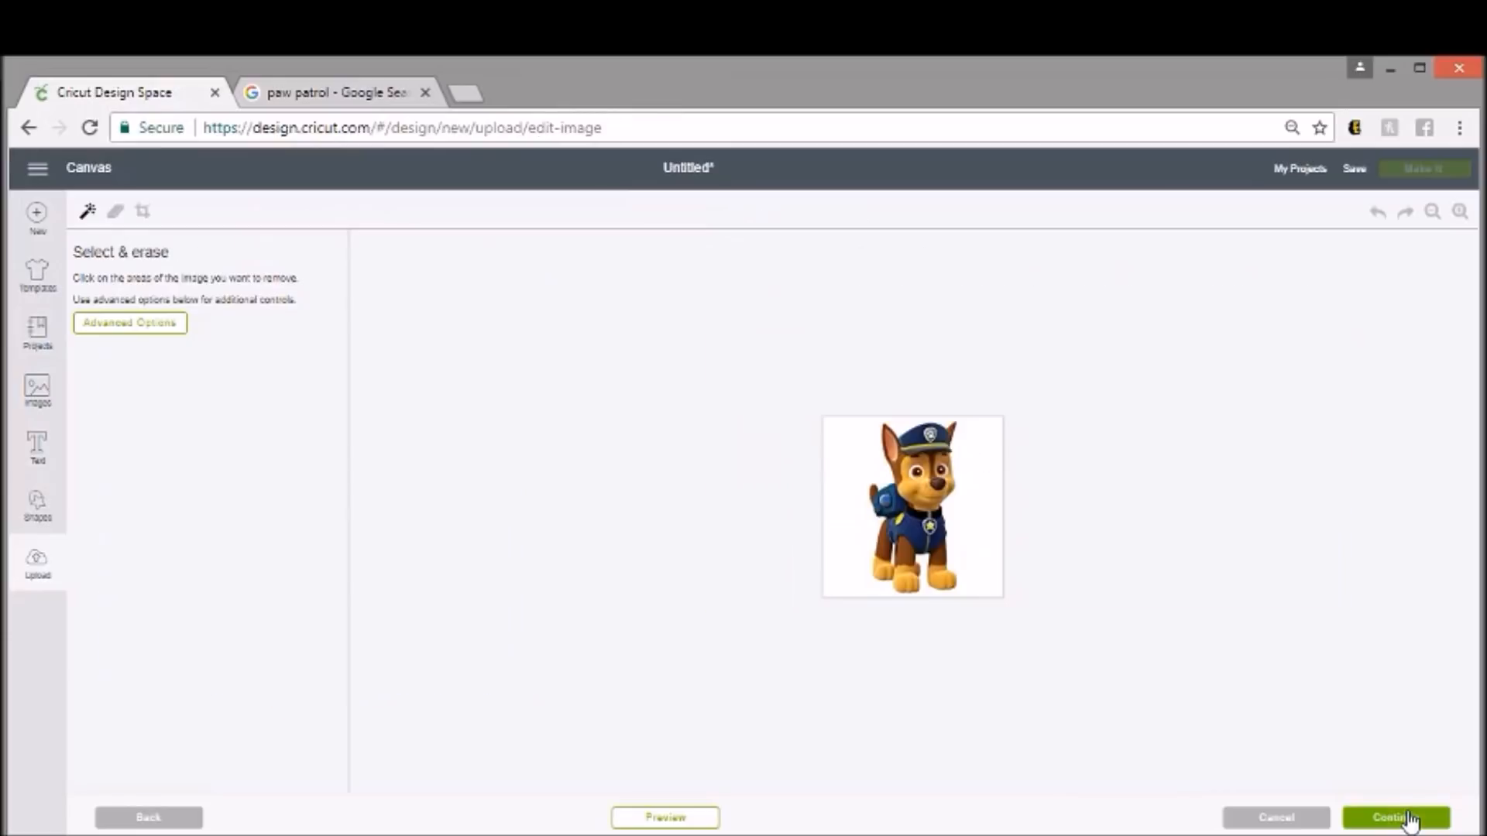
click(981, 474)
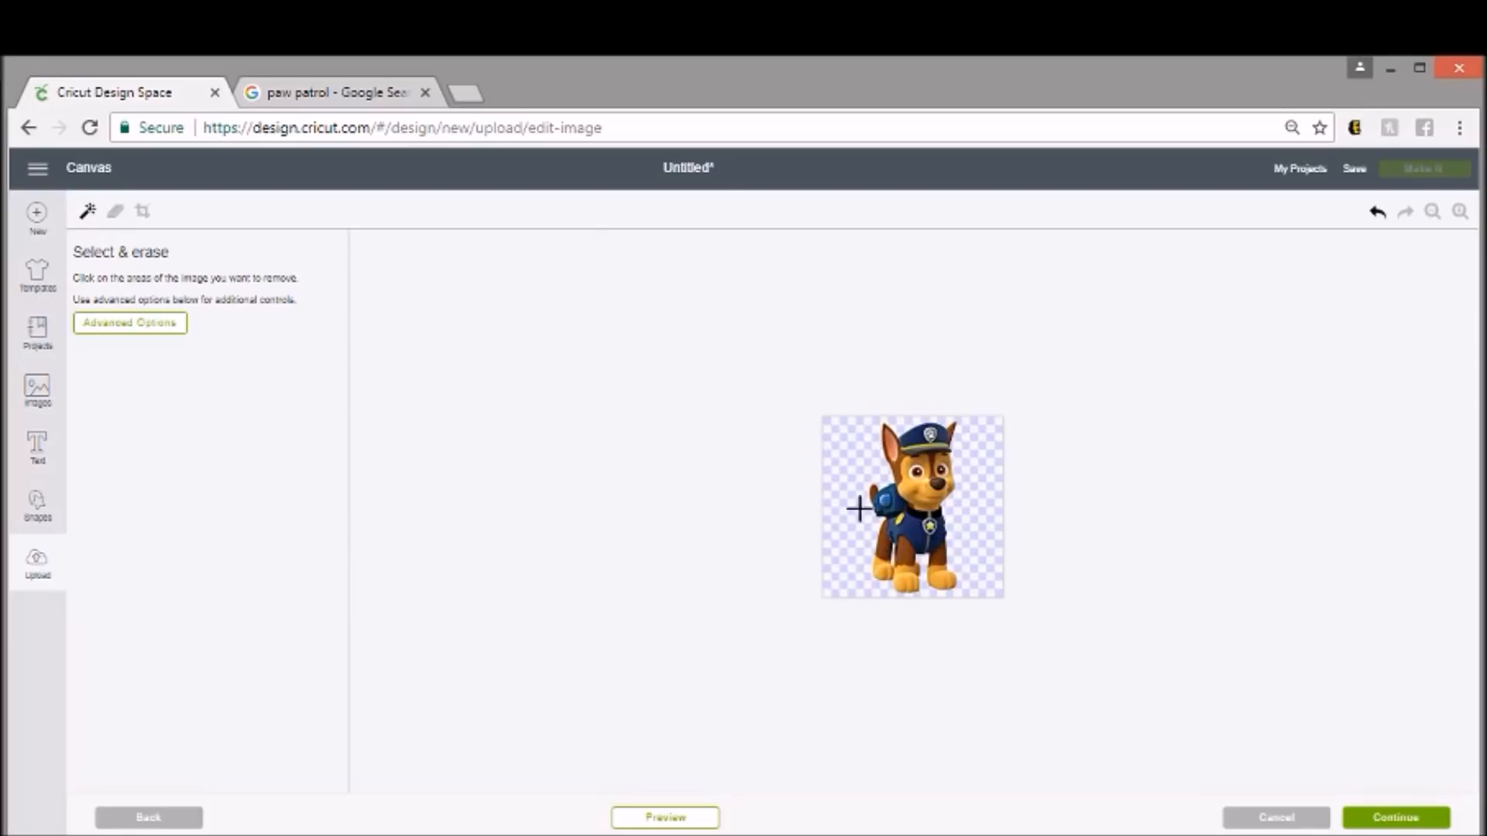
click(1385, 819)
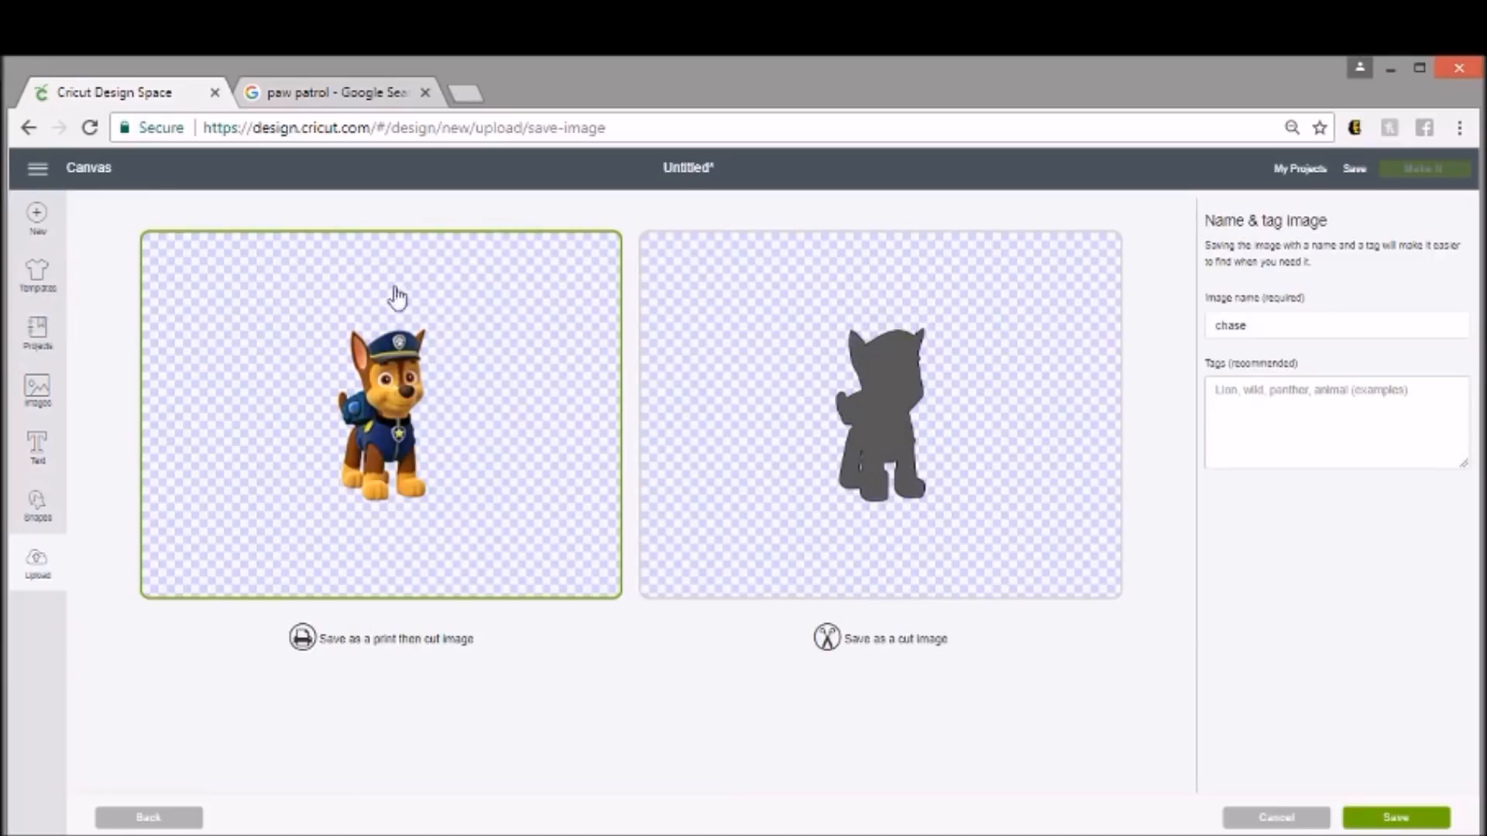
click(1380, 819)
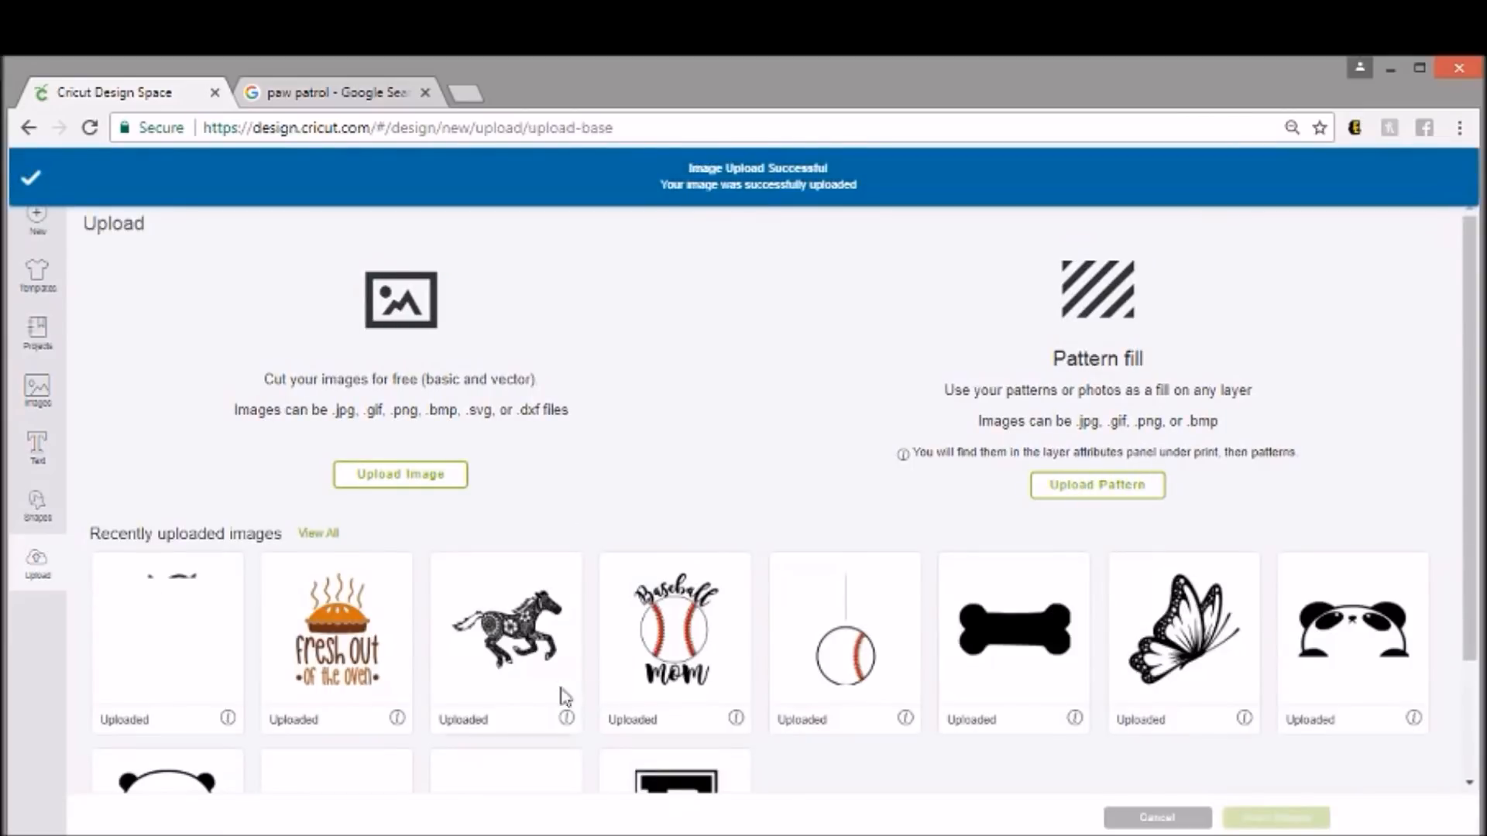
Insert the uploaded chase image on the canvas, enlarge it to about 2.96 × 5.76 in and place it at about X 12.7, Y 2.7
click(199, 639)
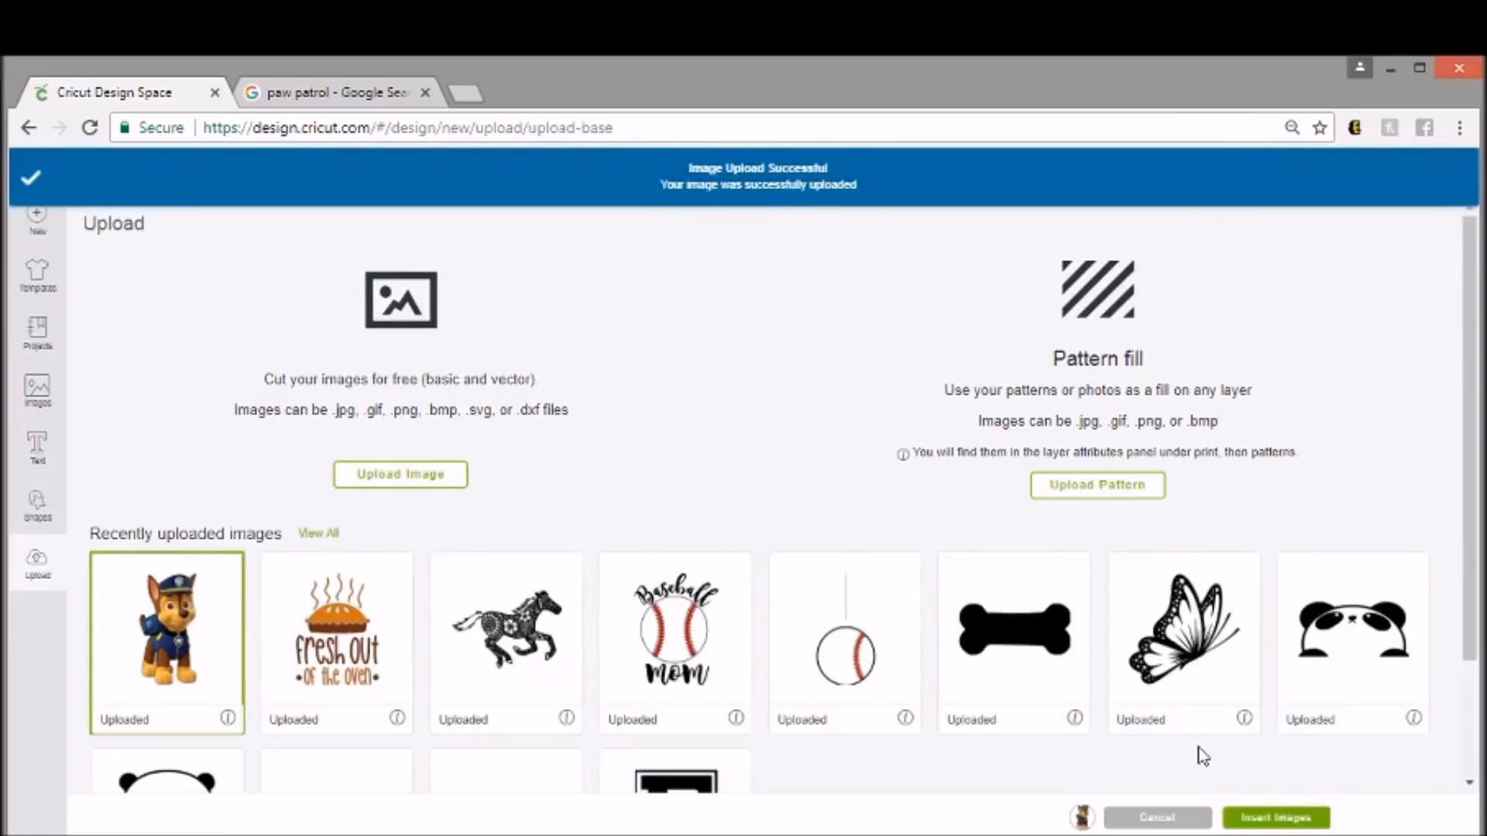
click(1270, 817)
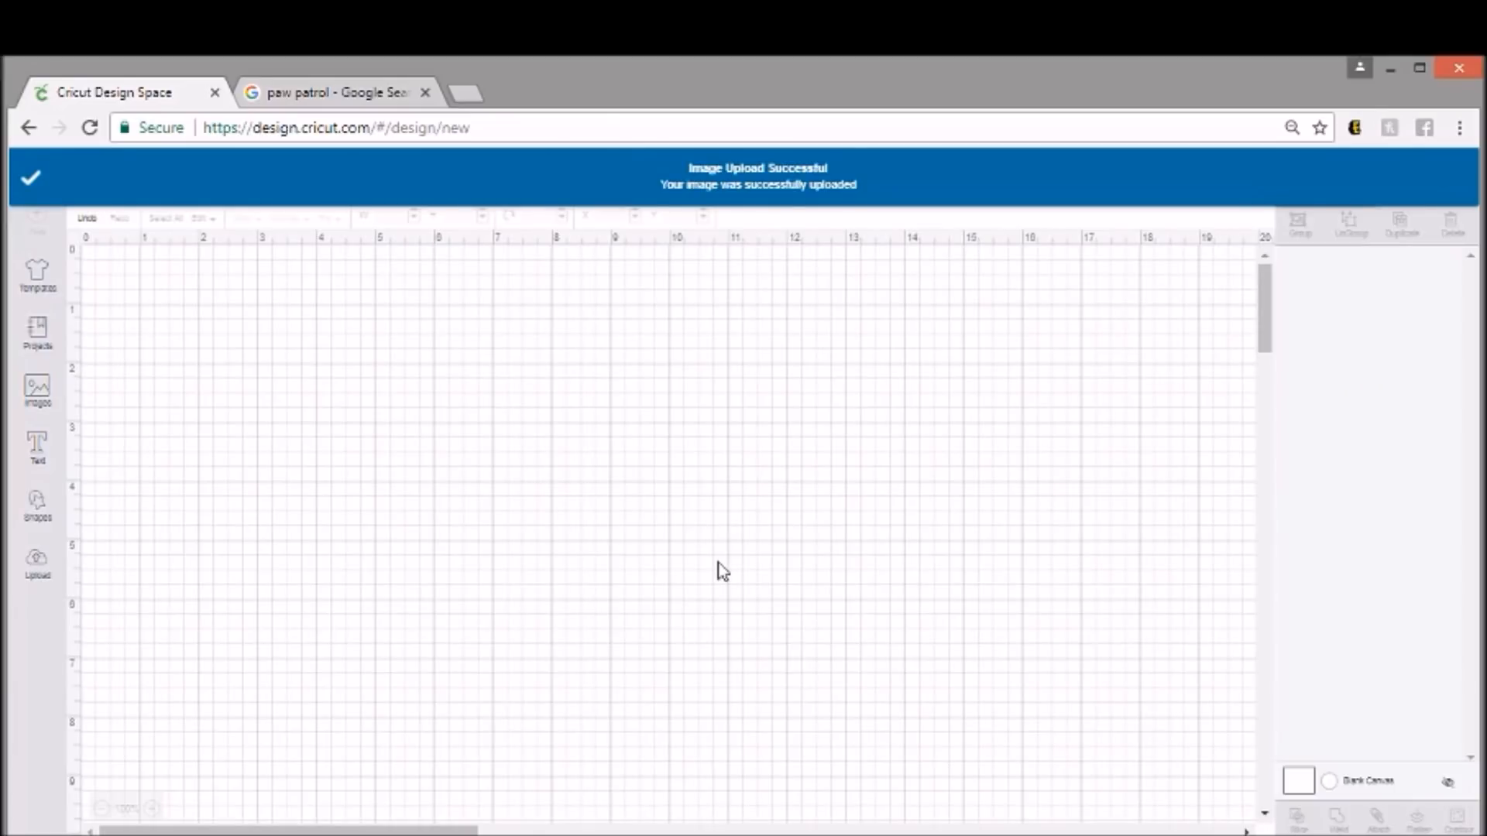
drag(372, 579, 635, 757)
drag(433, 612, 555, 542)
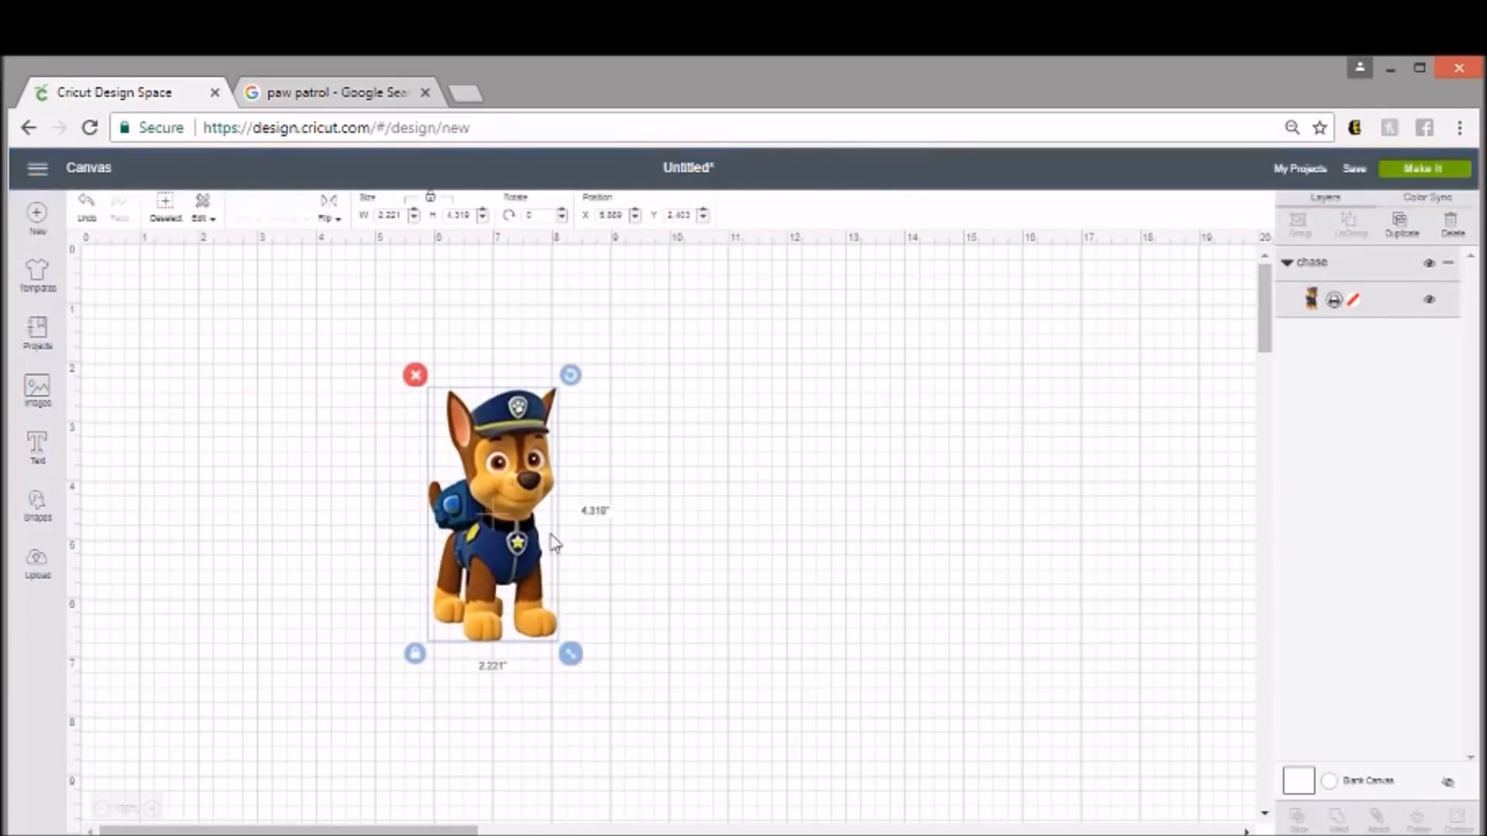
drag(594, 679, 720, 743)
drag(597, 571, 935, 570)
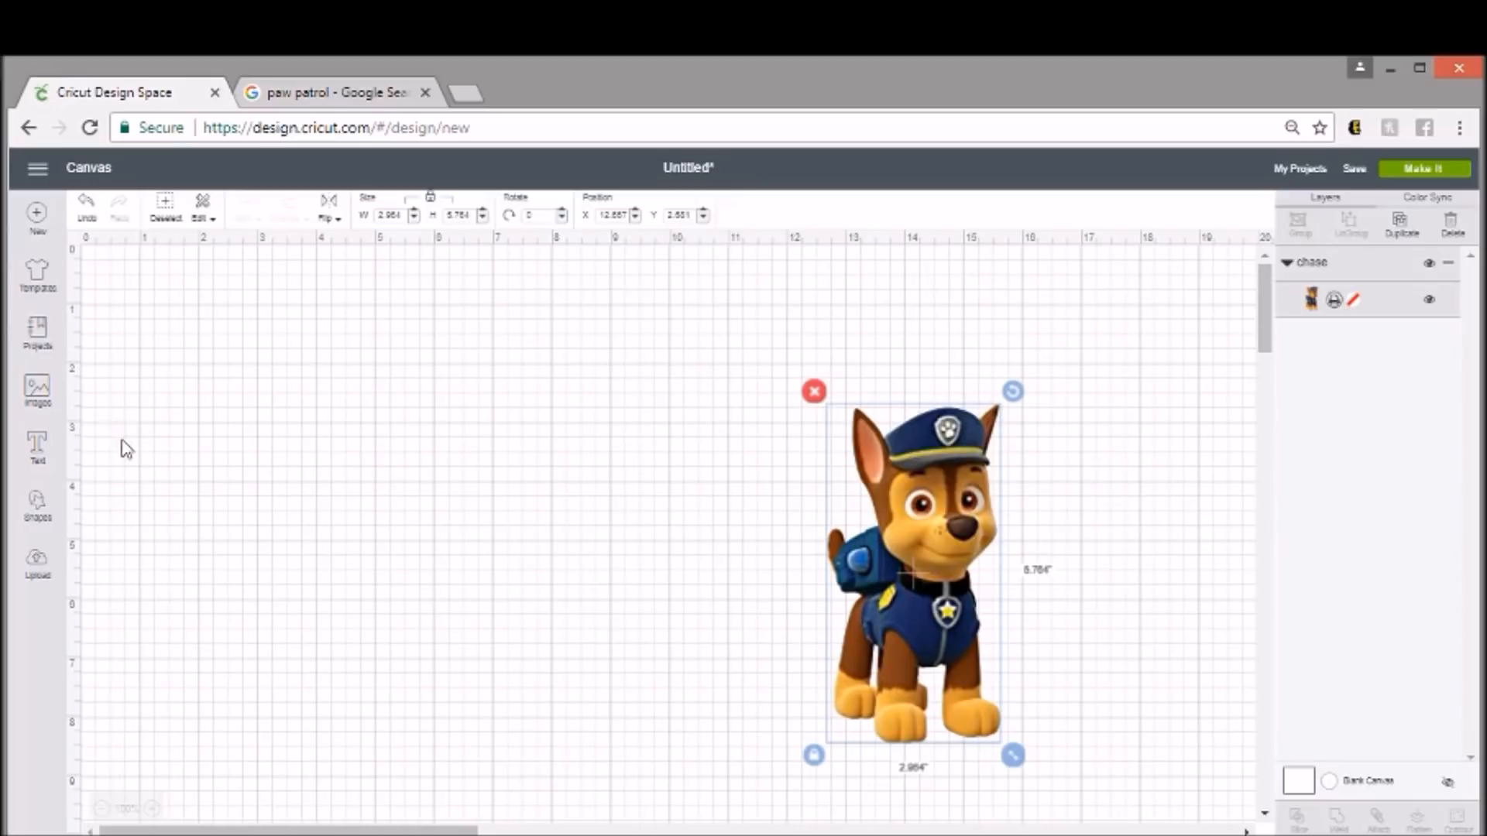
Add a hexagon shape beside the dog and enlarge it to about 9.48 × 8.21 in
click(34, 509)
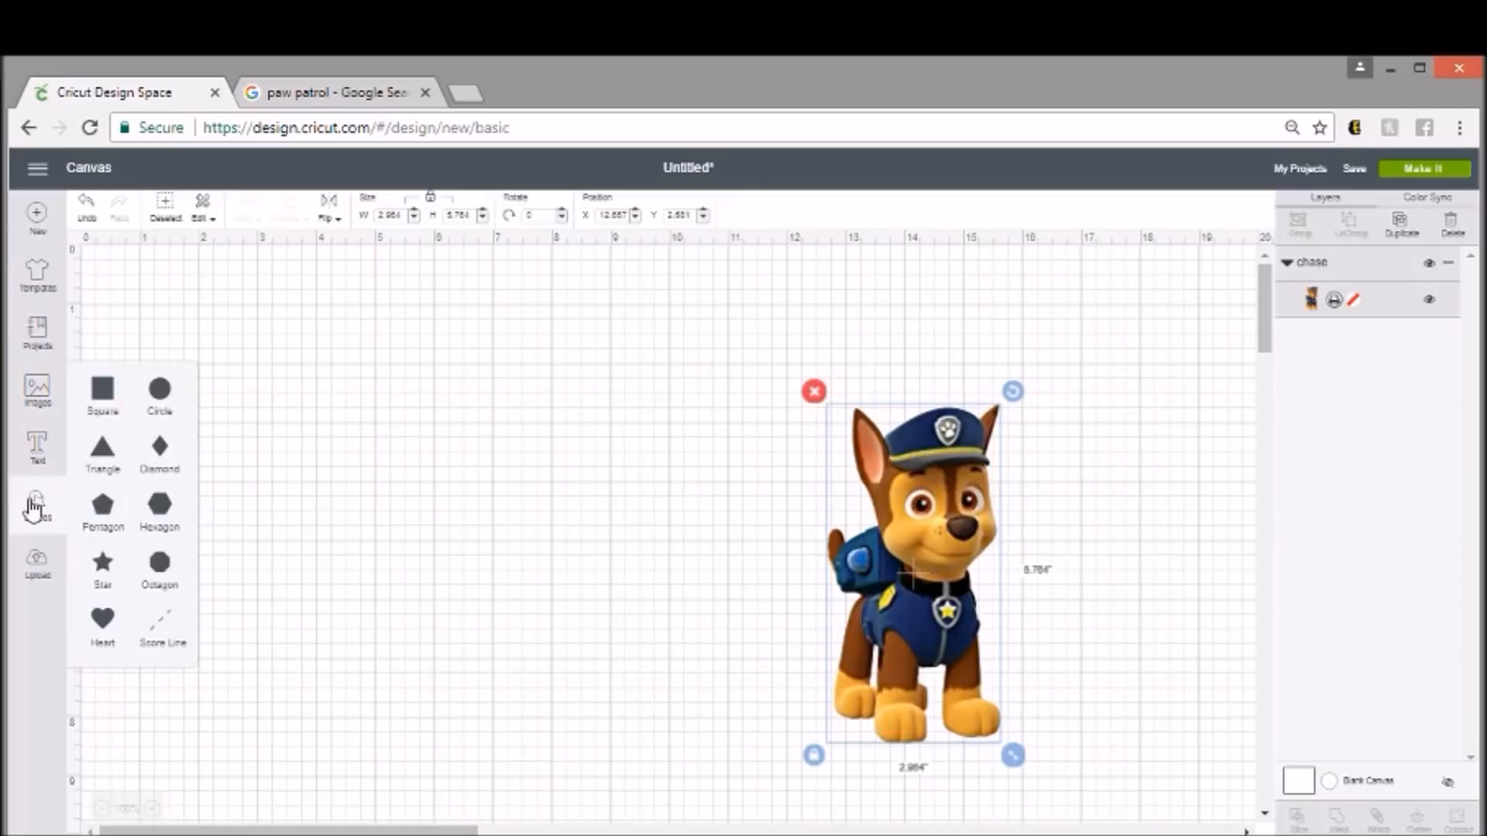
click(173, 511)
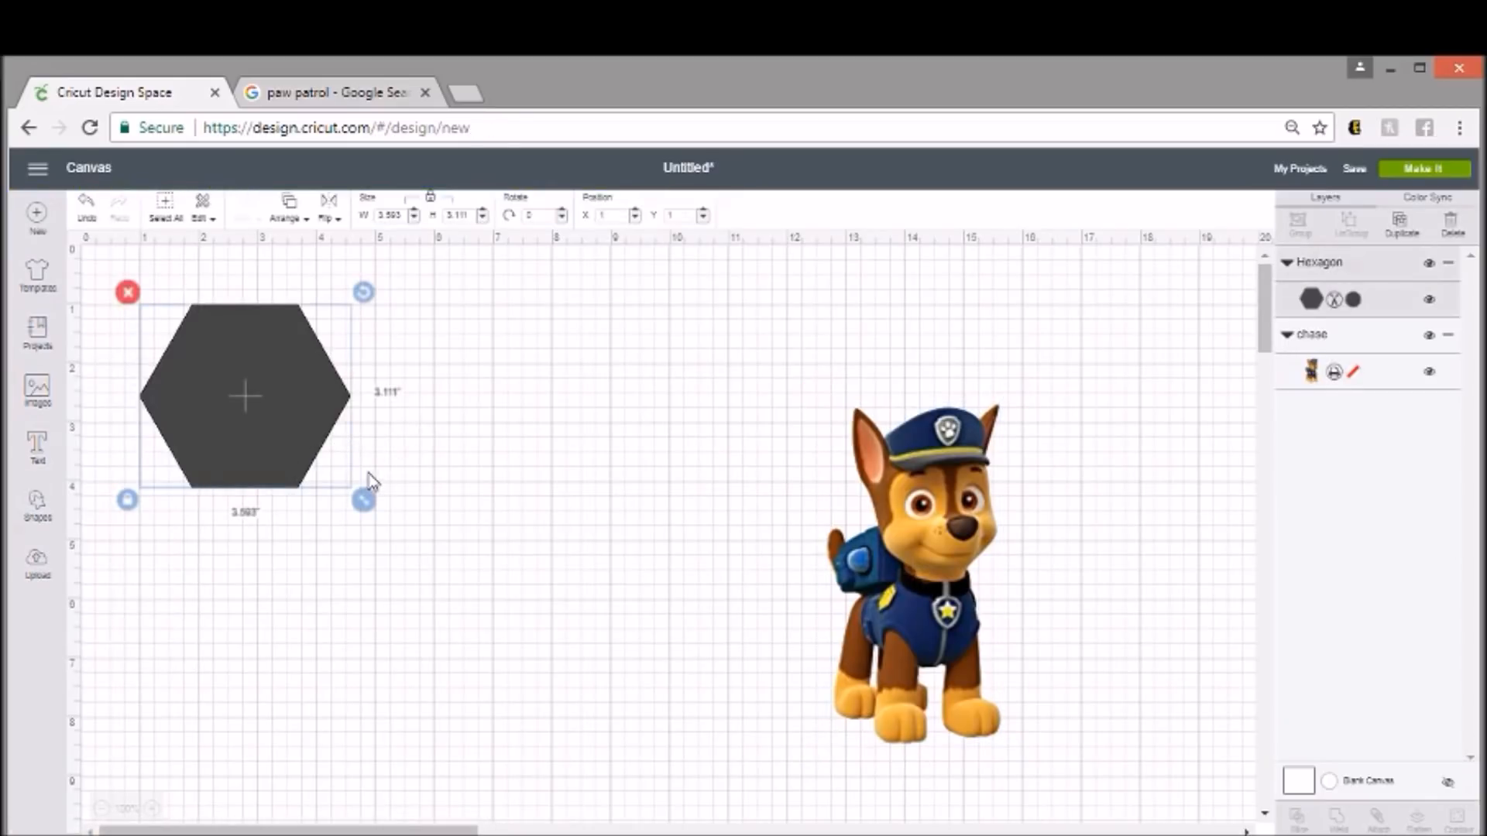
drag(365, 502, 720, 790)
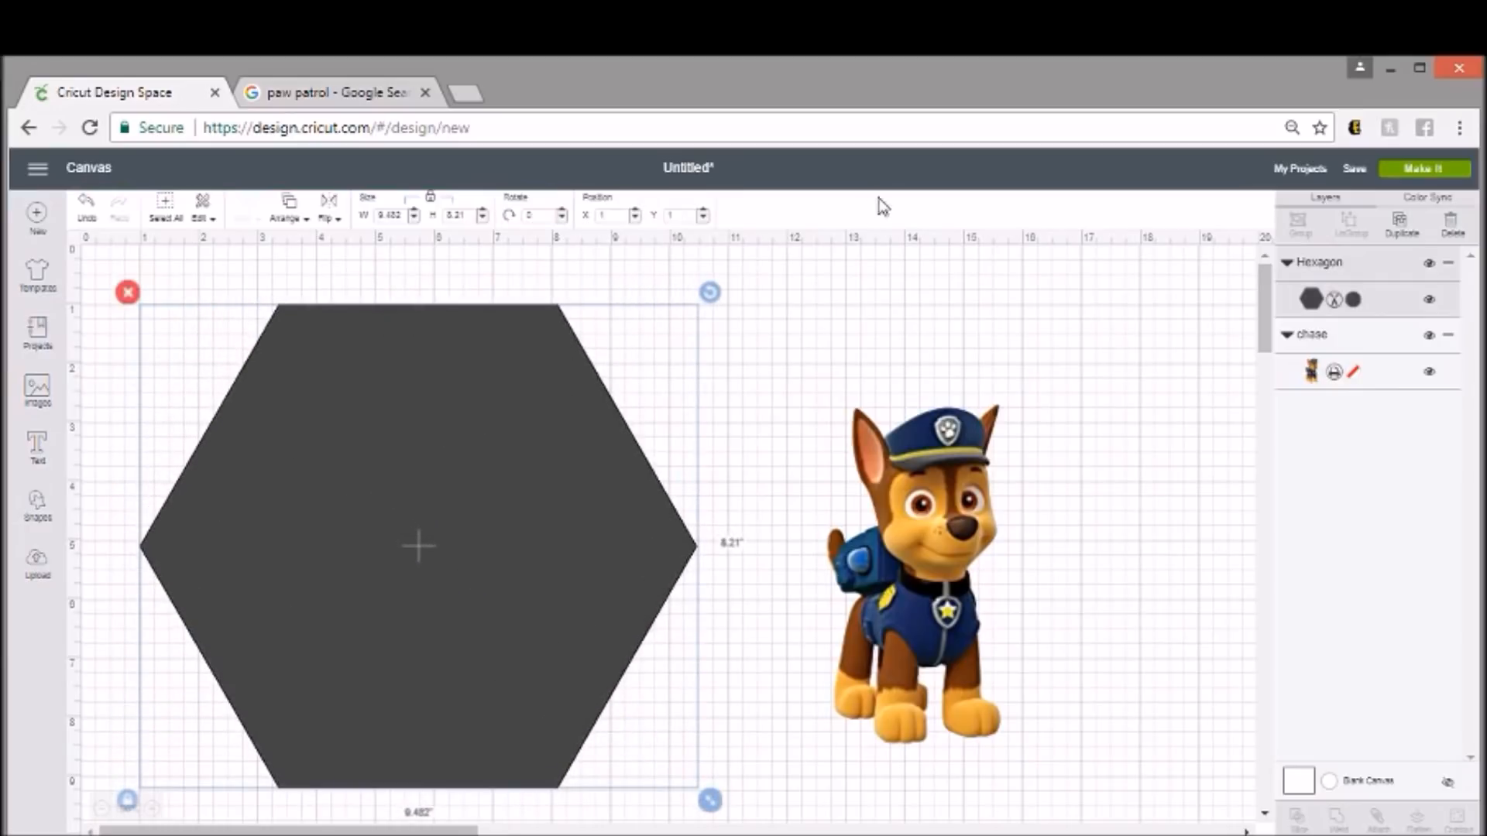
Recolour the hexagon light purple and move the chase image closer to it, to about X 11.5, Y 2.4
click(1357, 305)
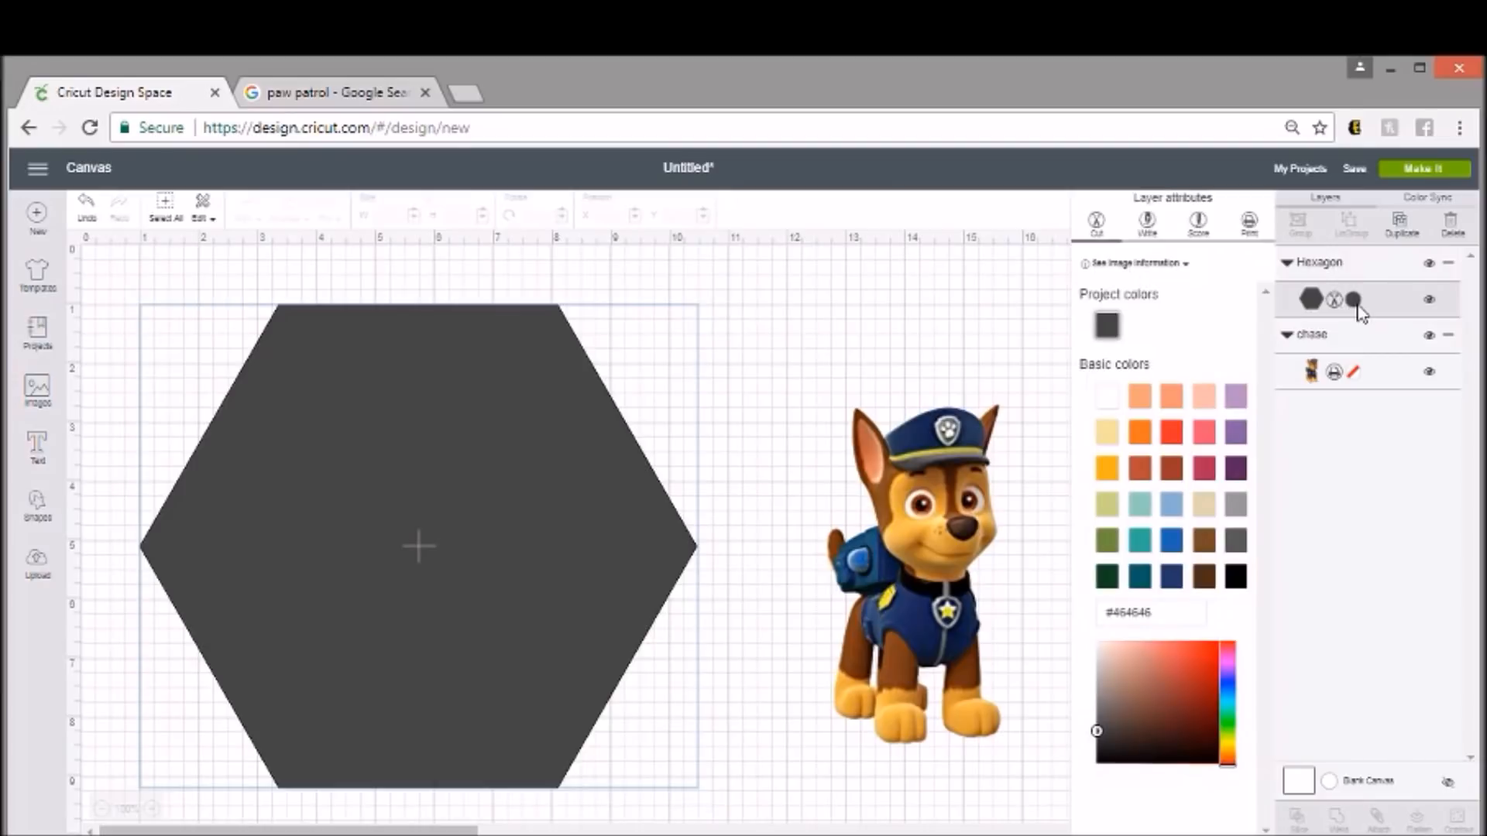
click(1238, 401)
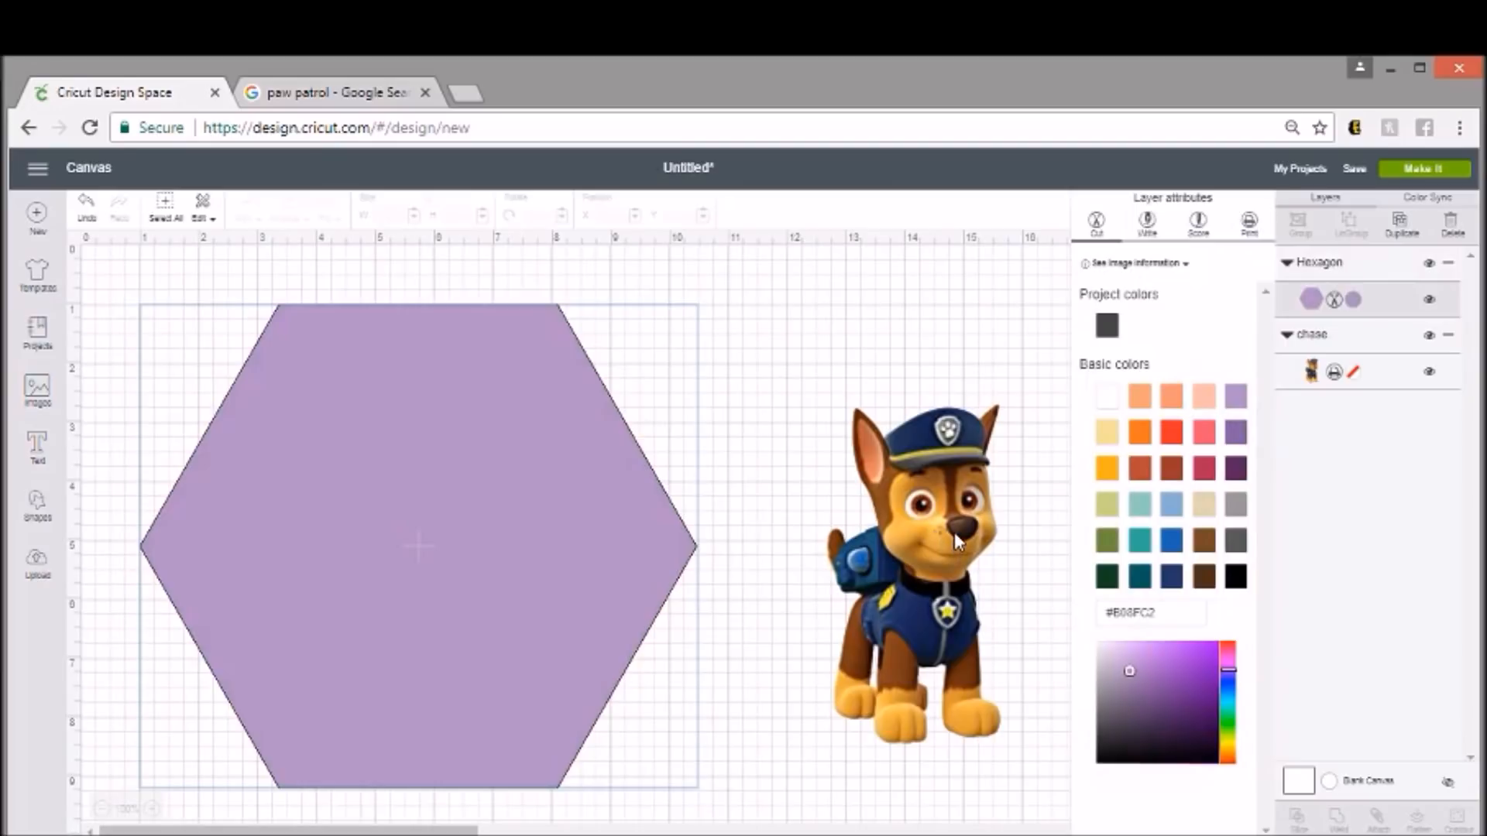
drag(954, 532, 885, 517)
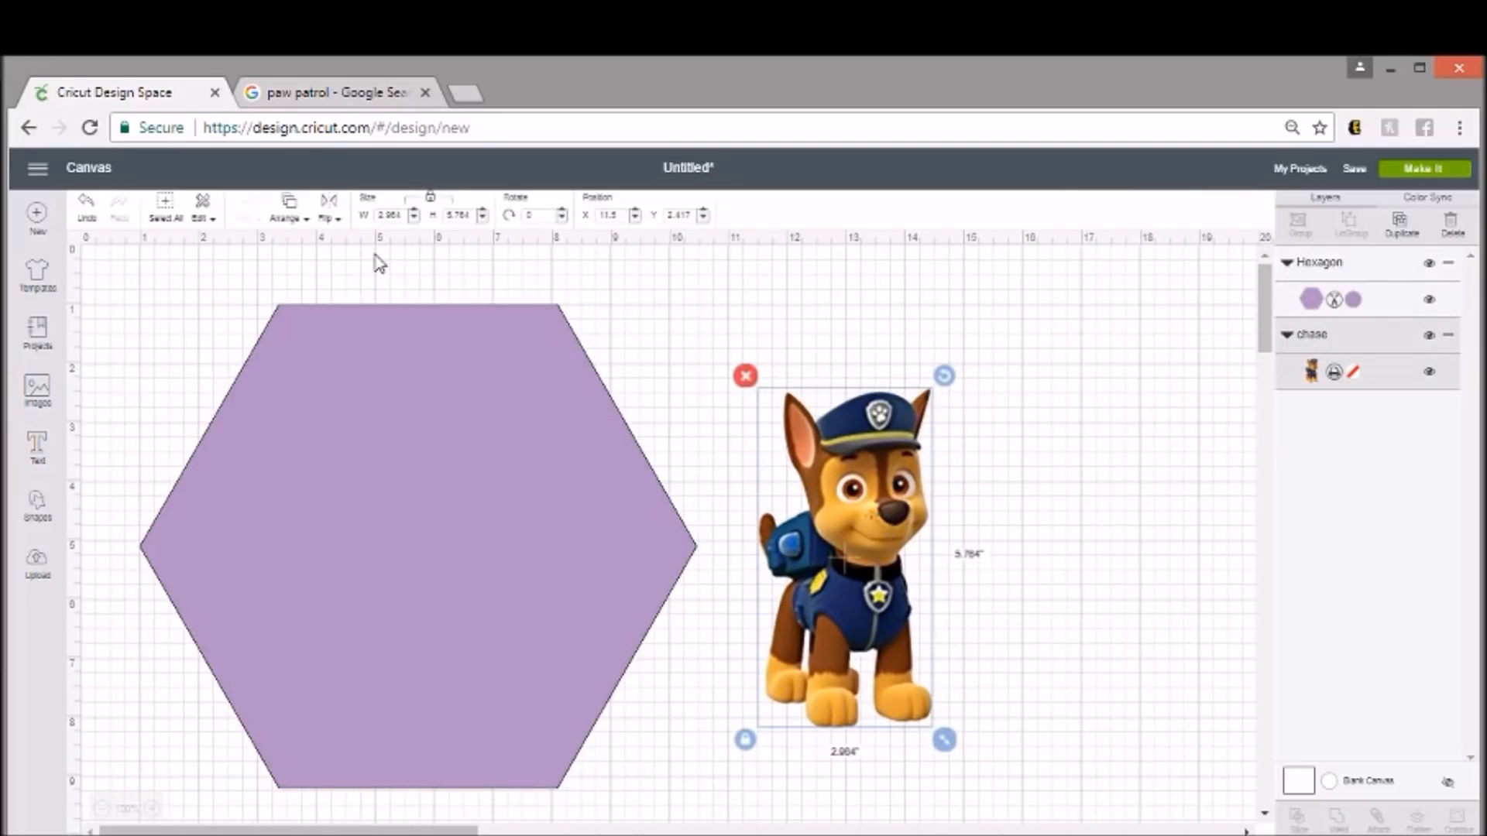
Add a text caption with the child's first name followed by "first birthday" and move it to the hexagon's upper part
click(39, 448)
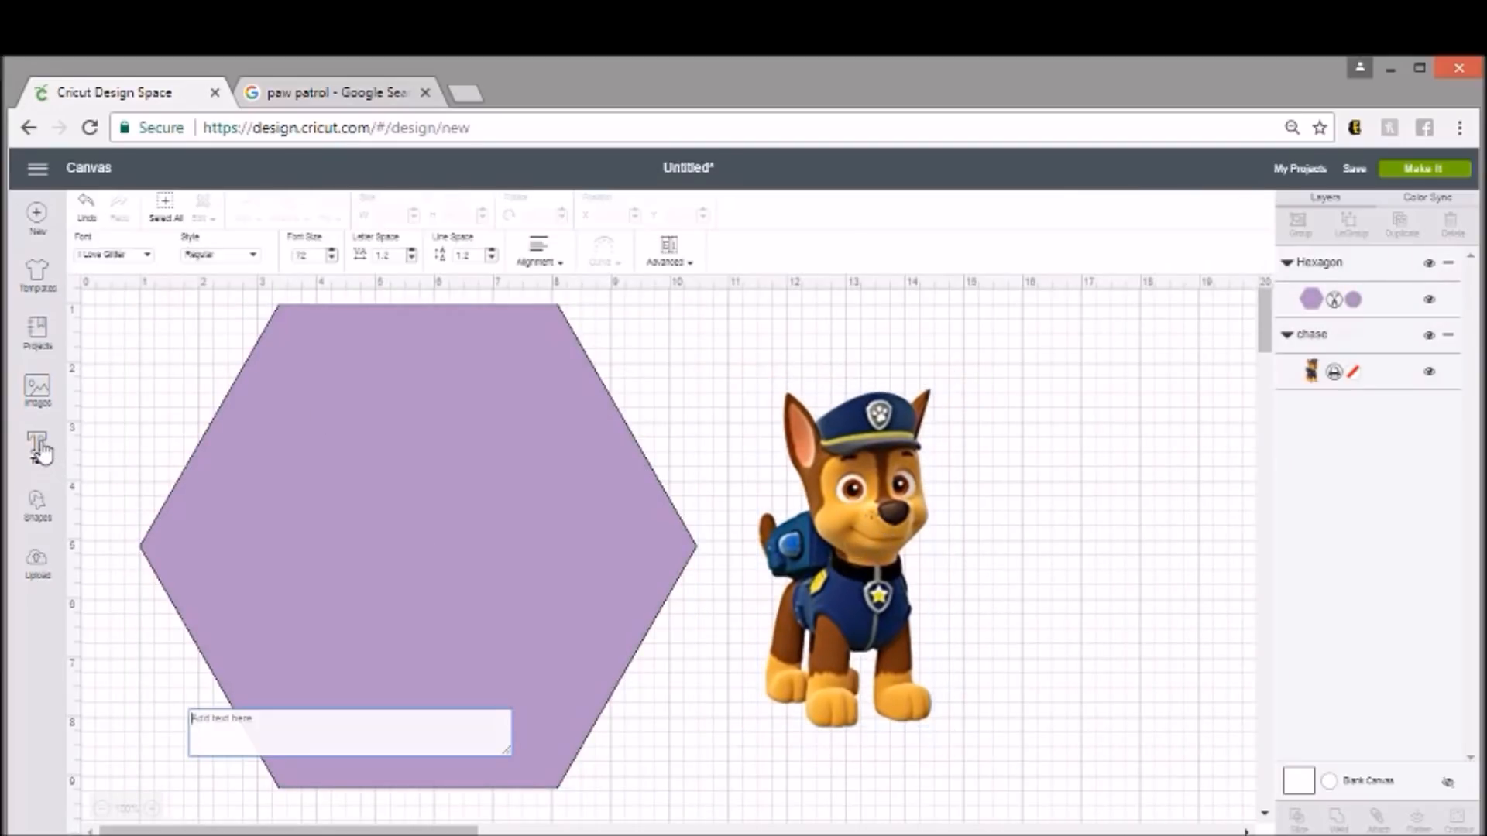
text(Jane's fi)
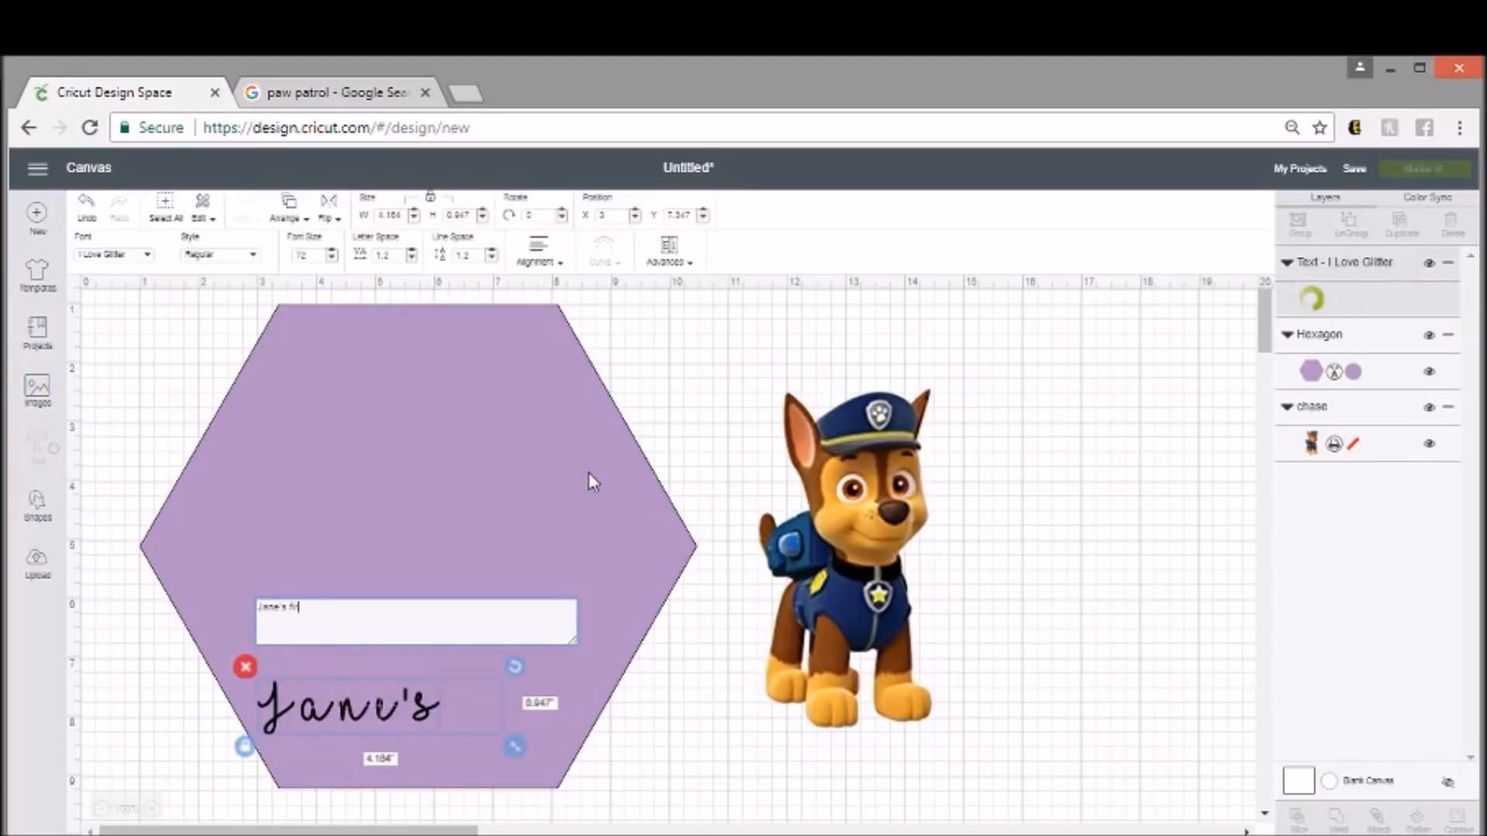
text(rst birthday)
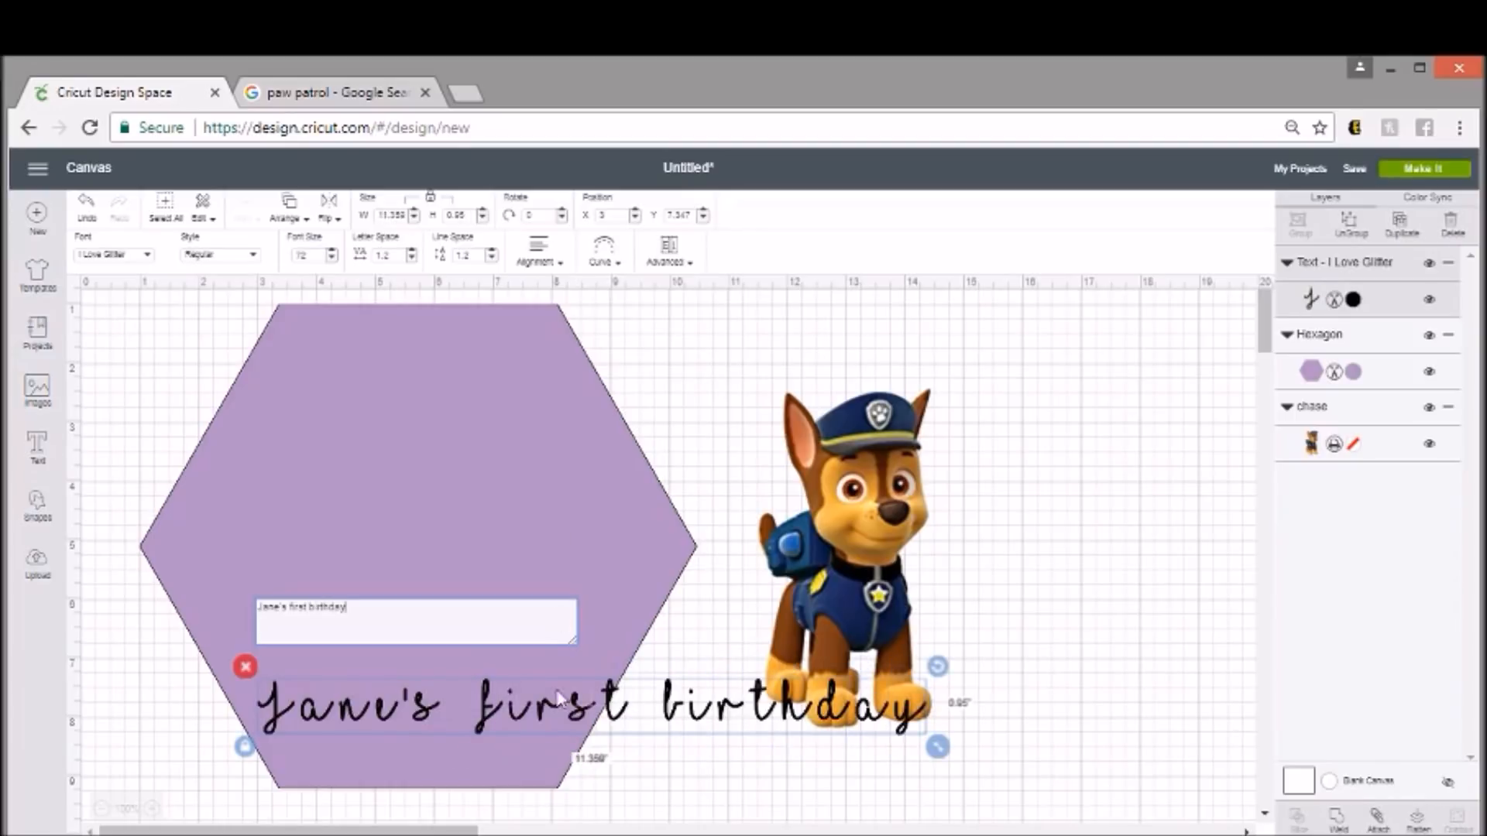
drag(590, 727, 461, 406)
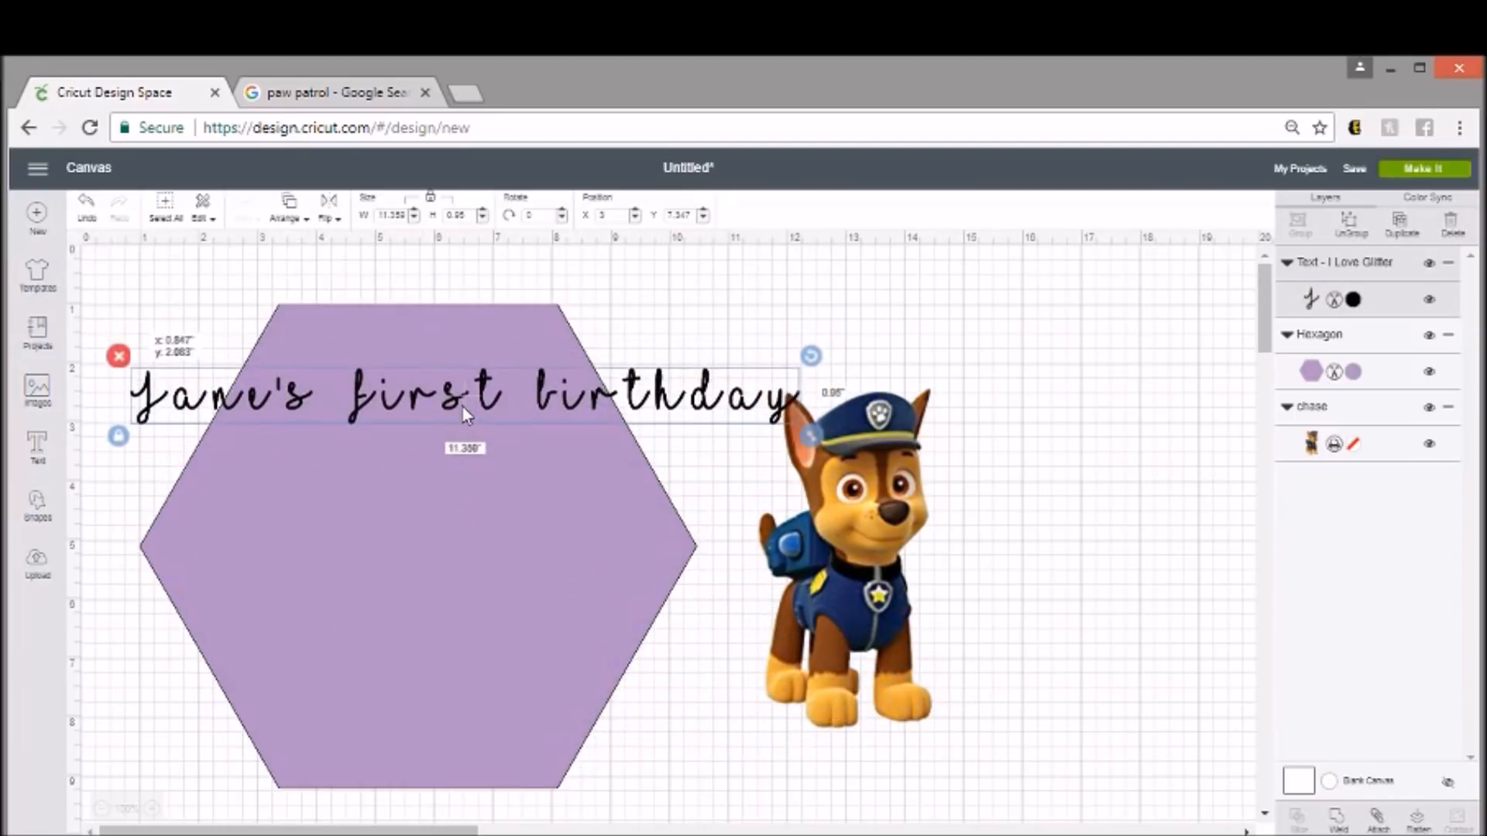
Change the caption's font to the system font Arial Black and reposition it to about X 2.47, Y 2.66
click(116, 256)
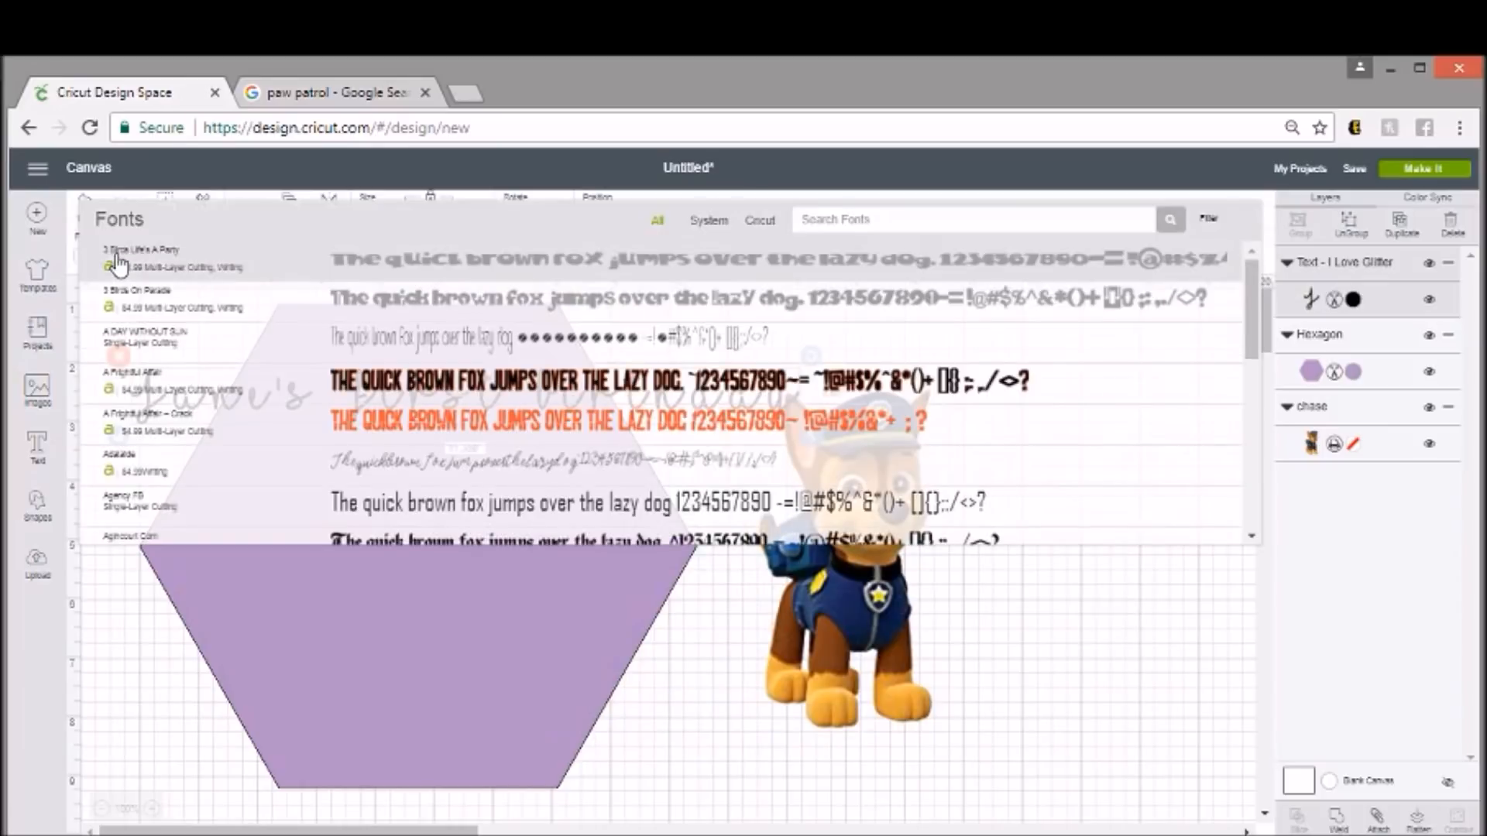
click(711, 223)
scroll(666, 325, down, 3)
scroll(685, 352, down, 3)
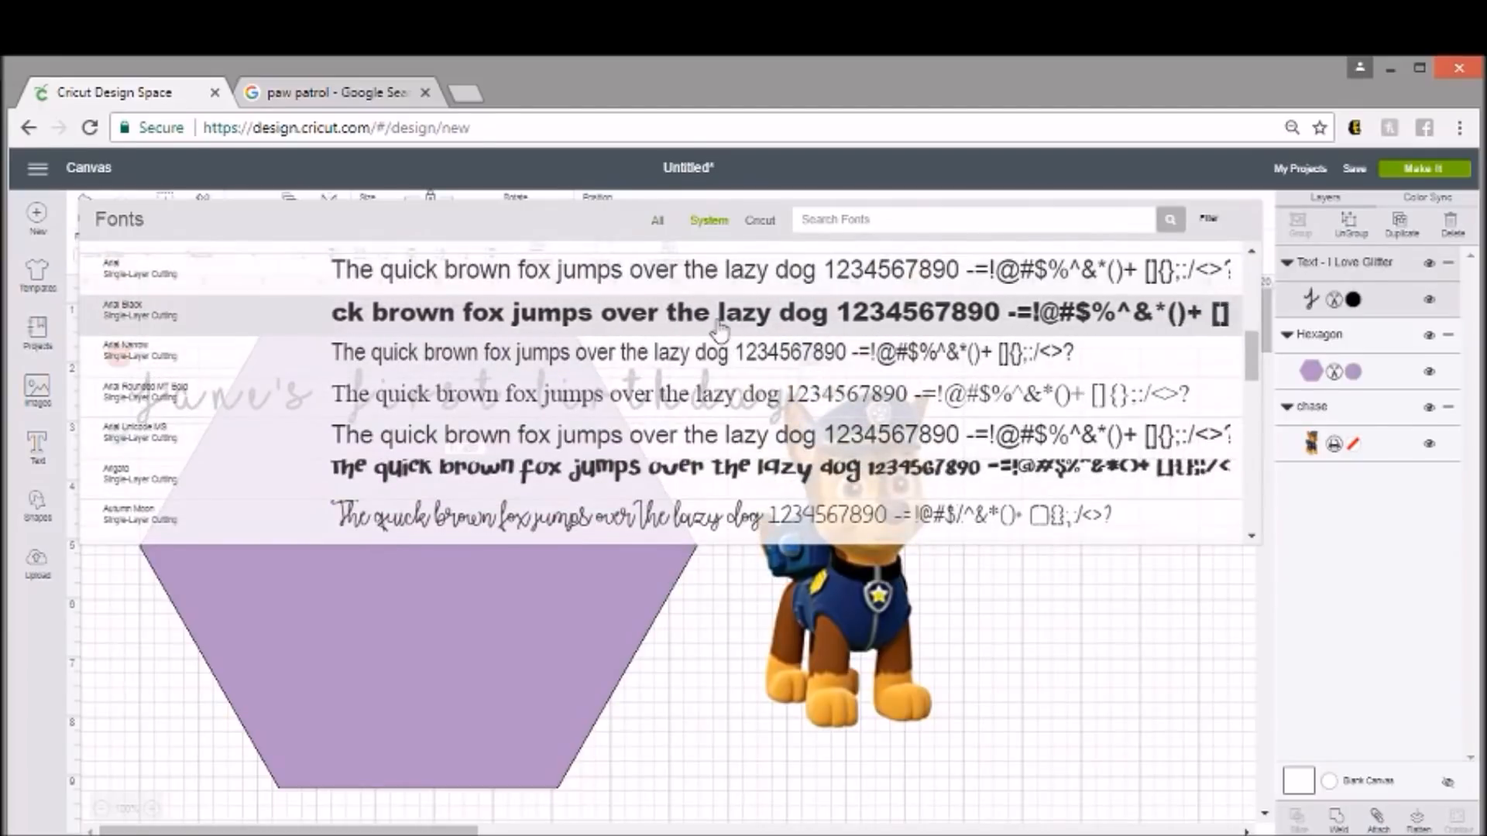
click(719, 329)
drag(667, 408, 733, 446)
drag(585, 432, 666, 390)
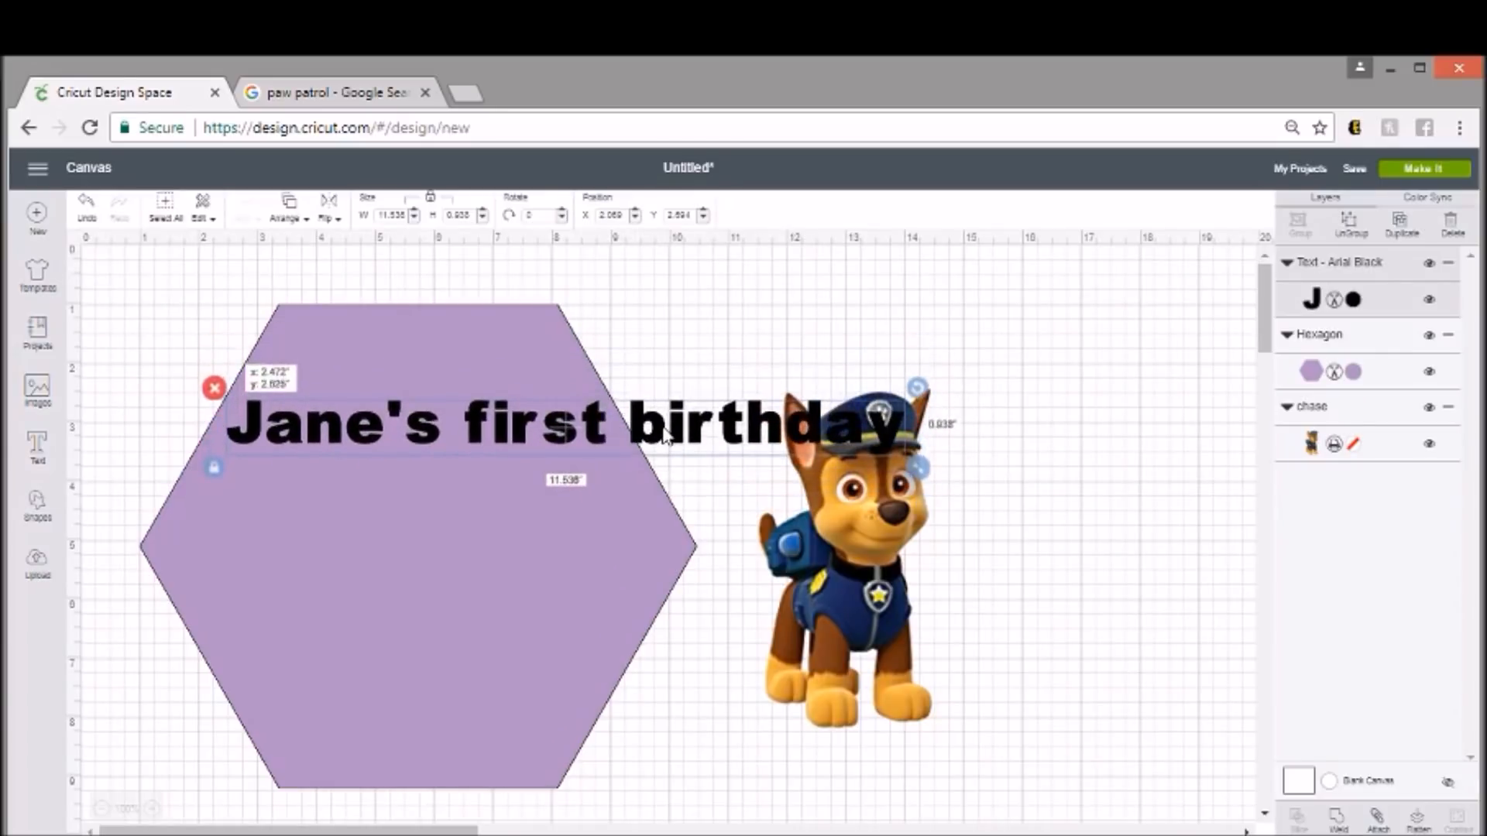
Break the caption before "birthday", shrink it to about 4.19 × 1.59 in and place it near the hexagon's top edge
double_click(302, 422)
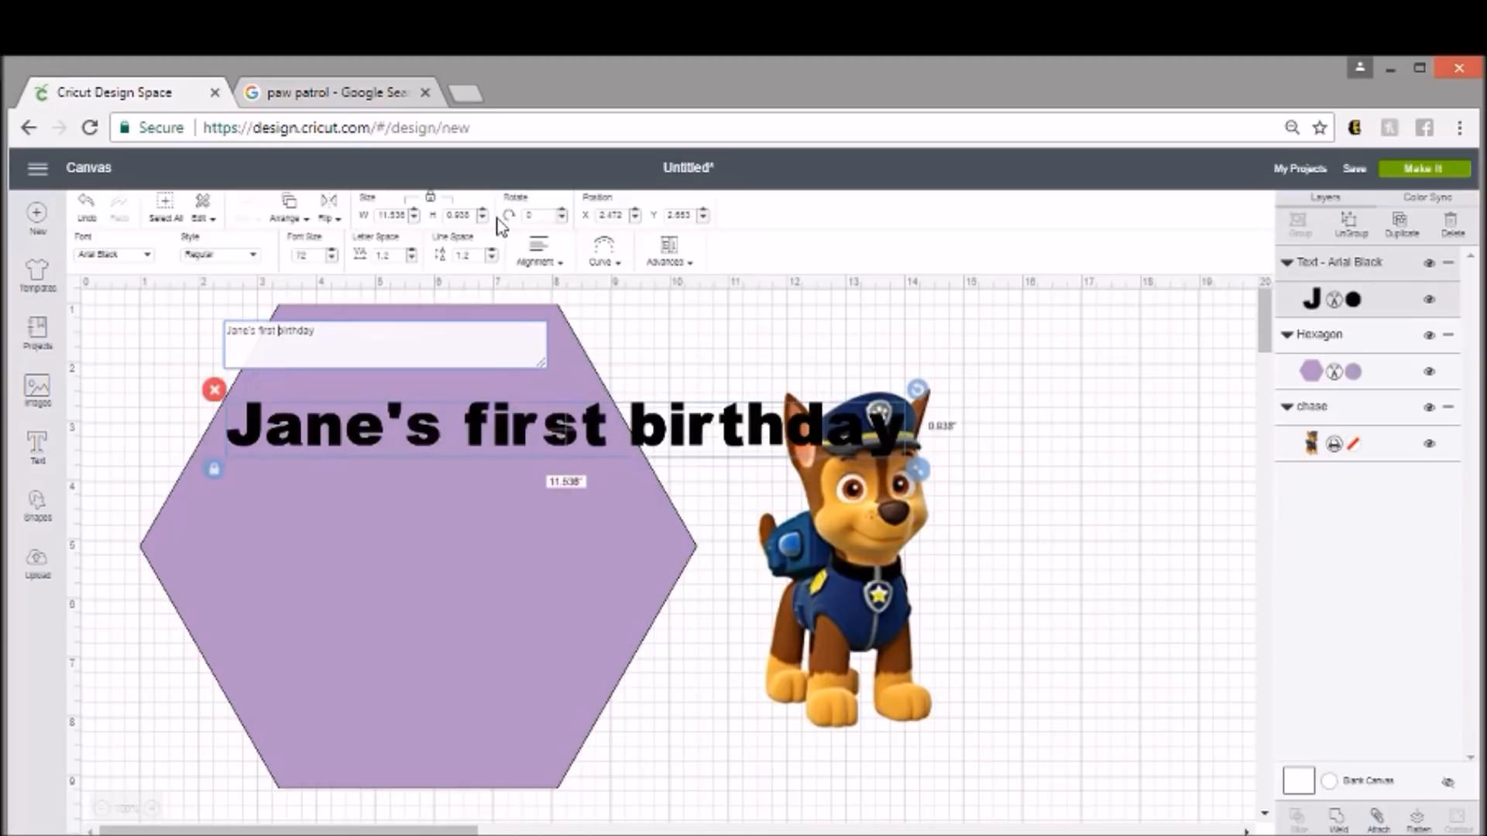
key(Return)
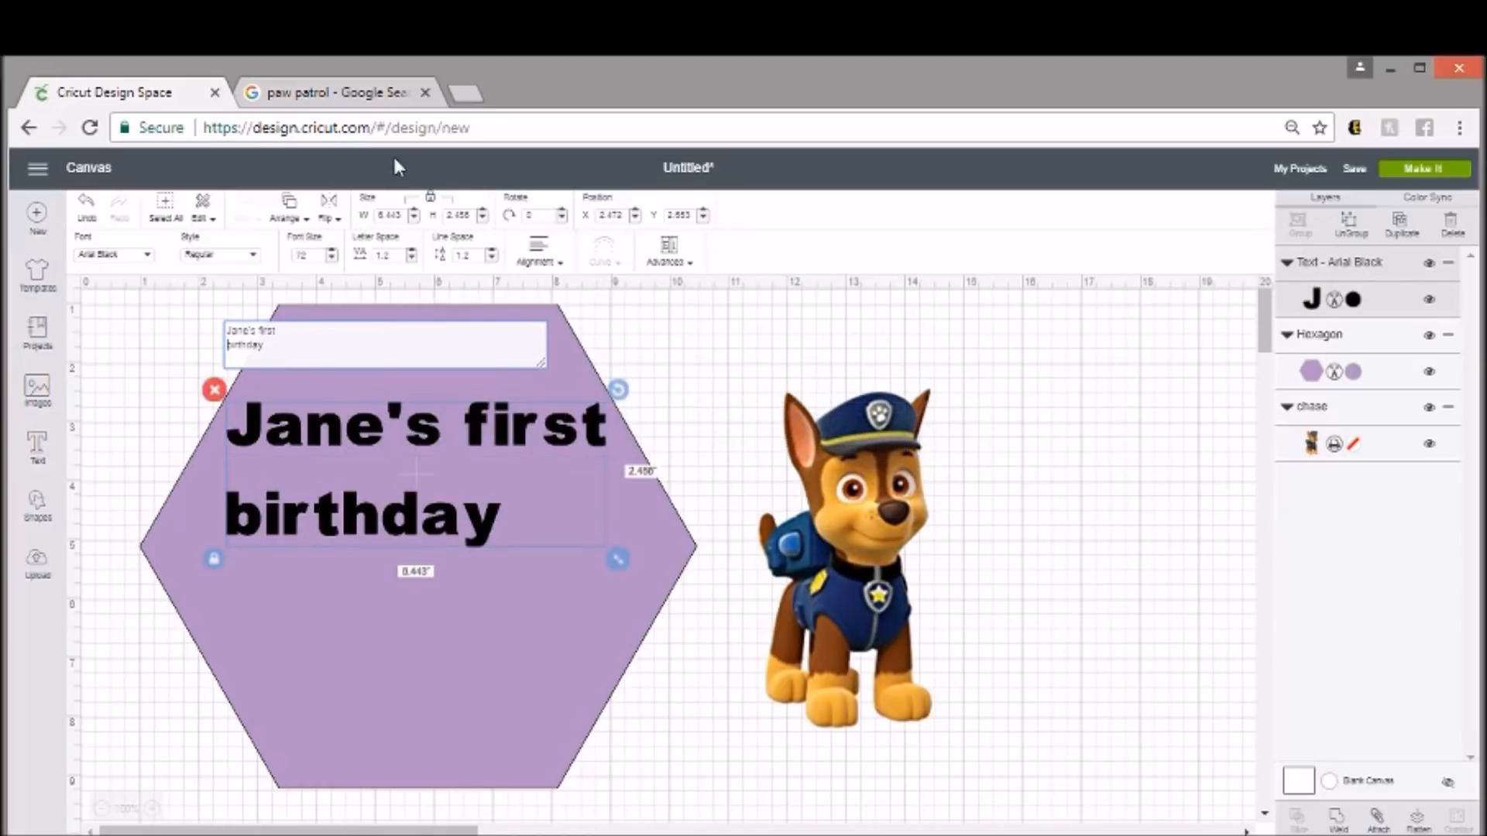
drag(411, 408, 428, 430)
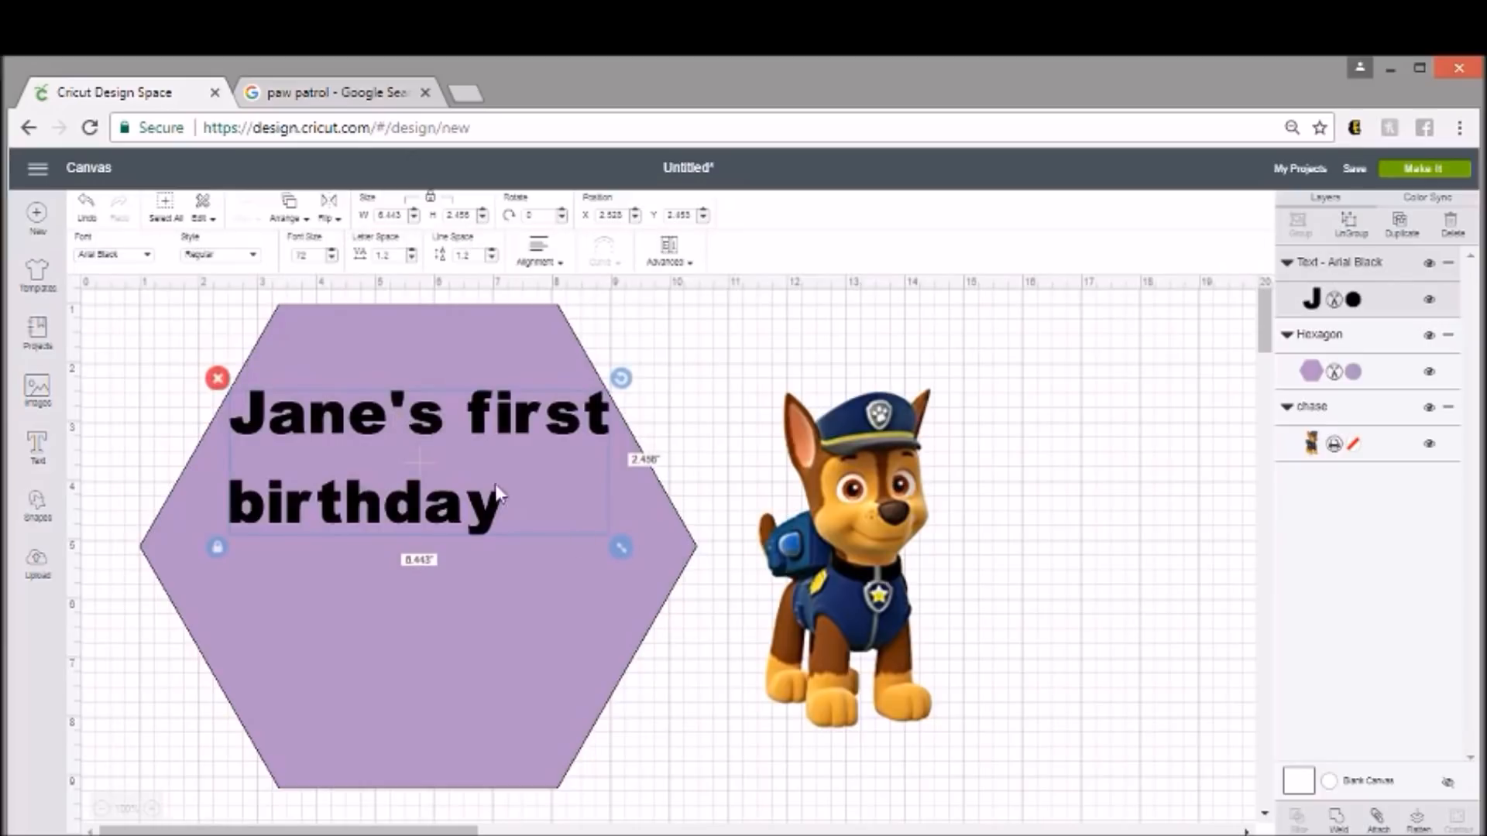
drag(621, 547, 489, 511)
drag(349, 467, 419, 414)
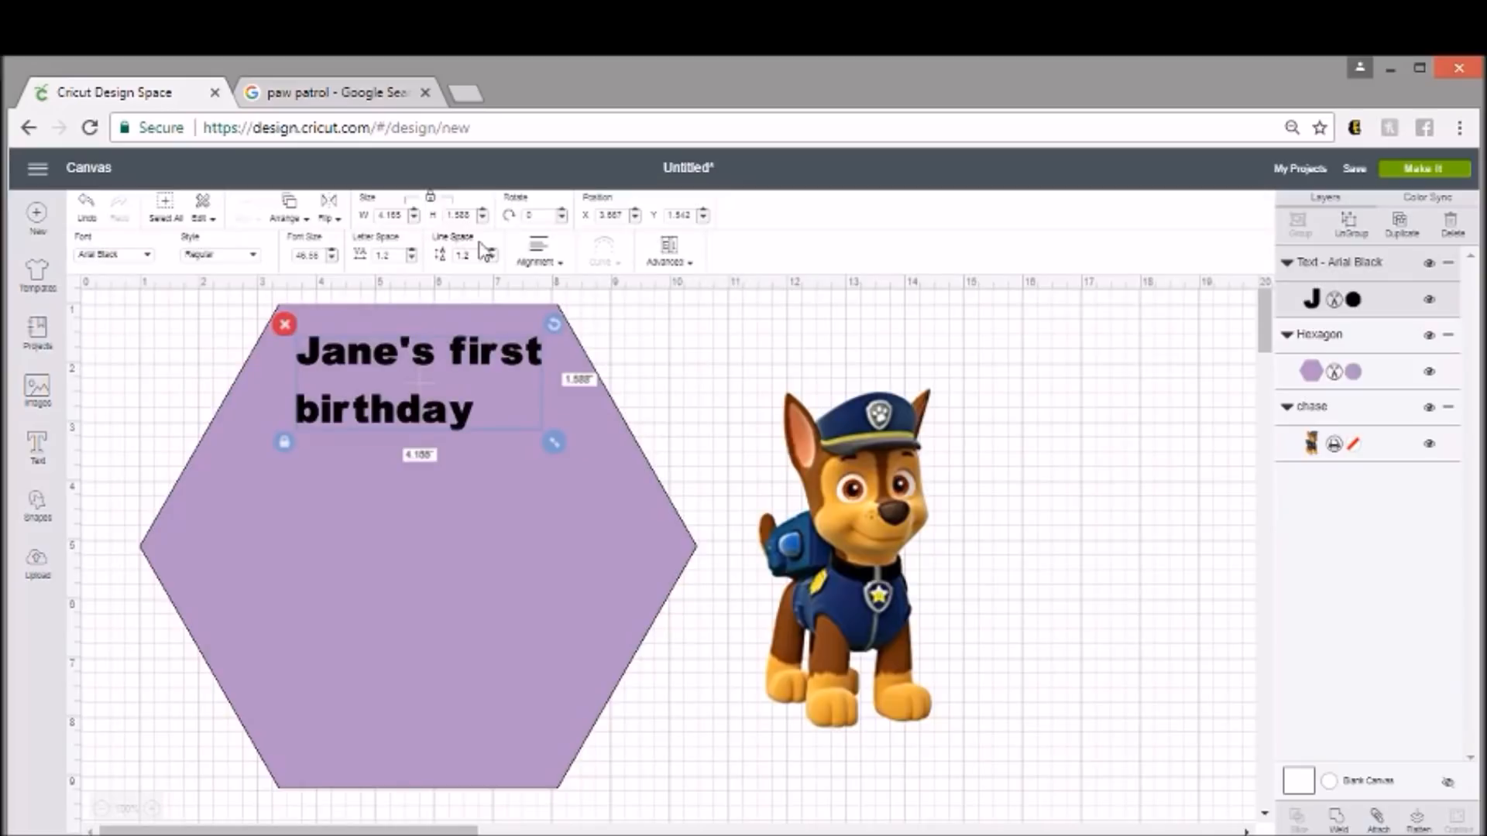
Centre-align the two lines of the birthday caption
click(550, 267)
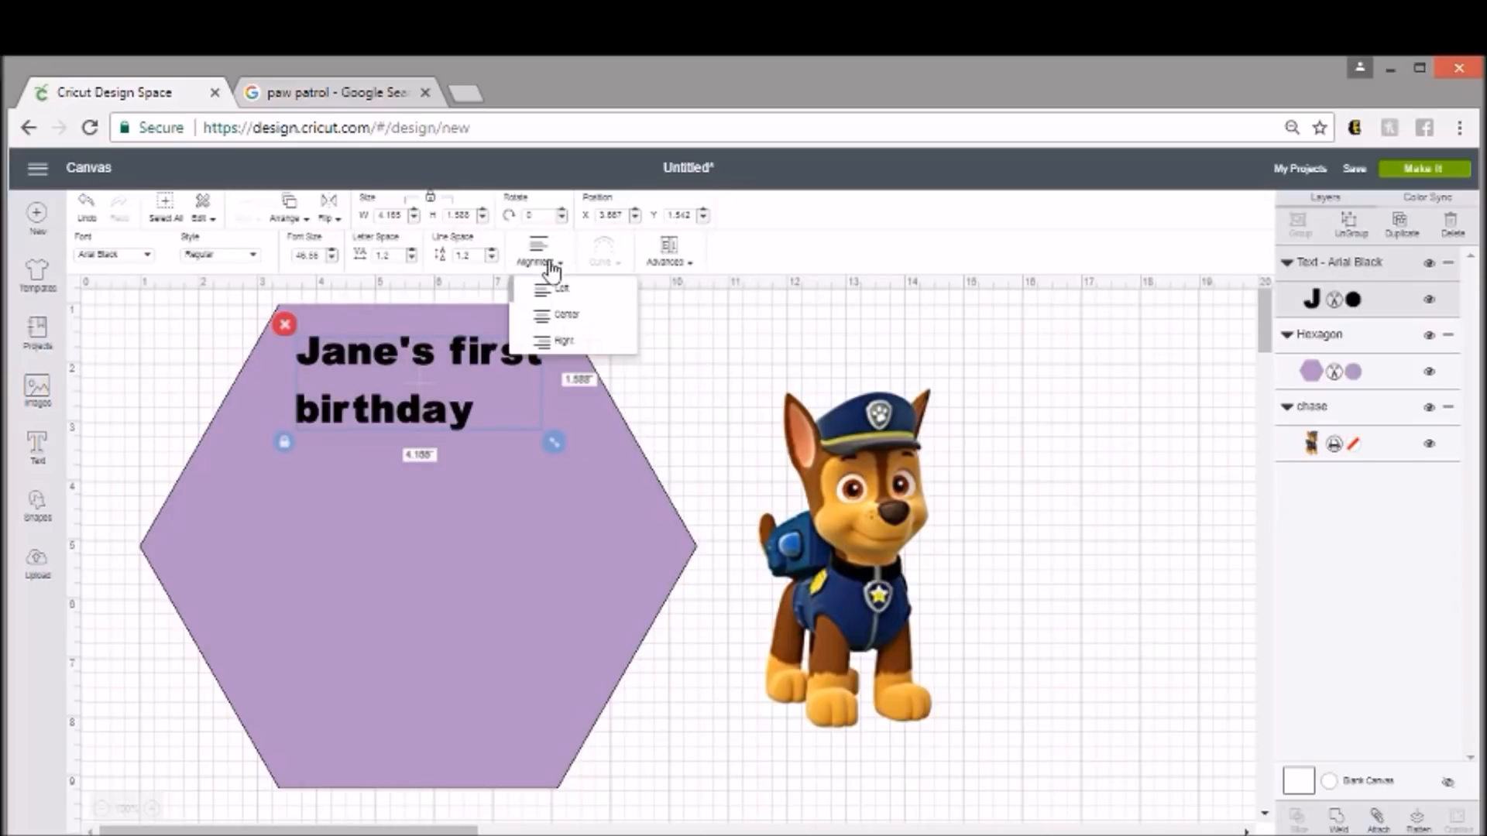
click(566, 315)
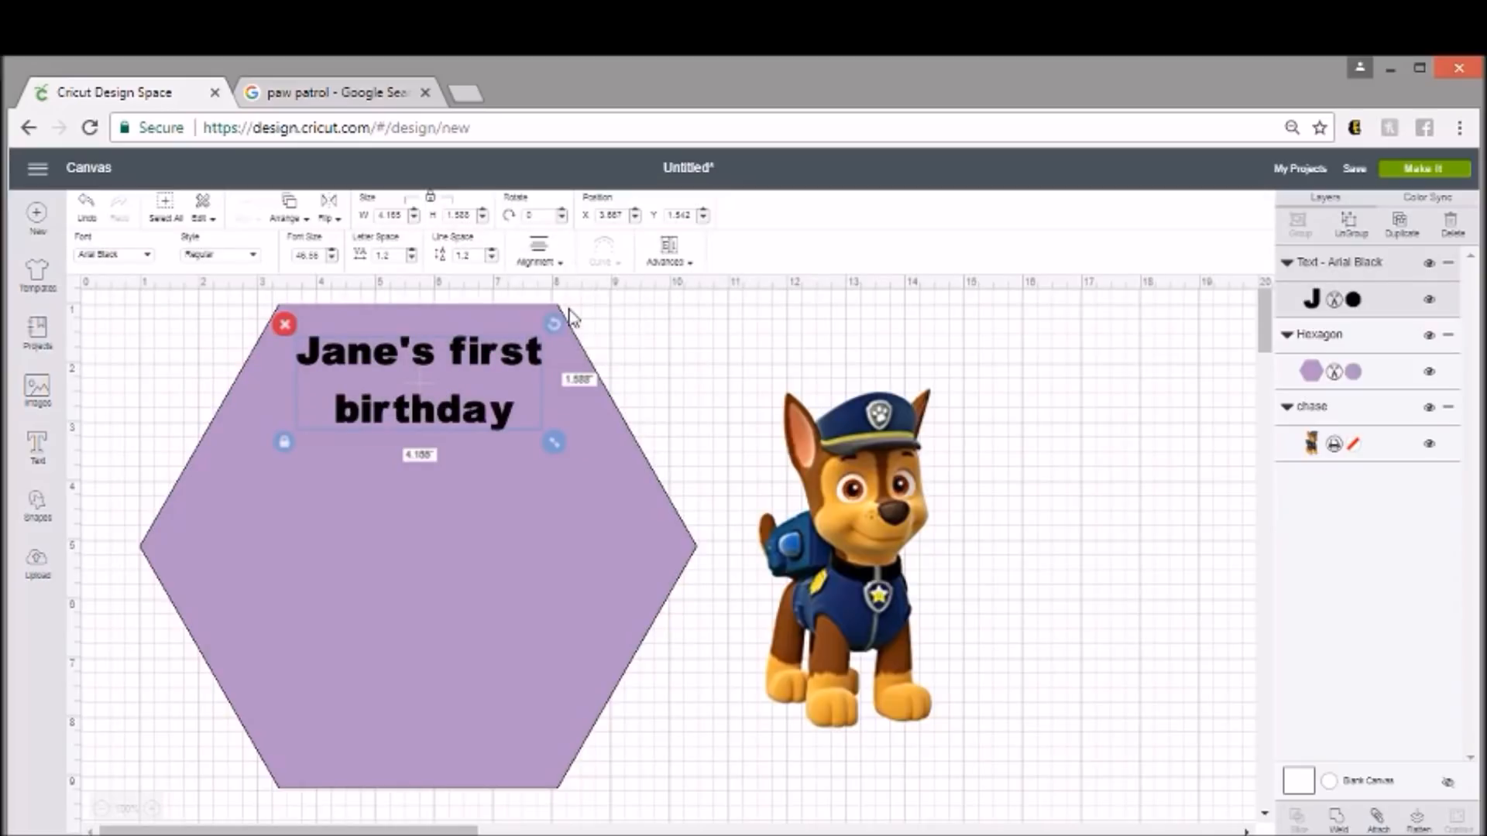
click(439, 457)
click(1032, 445)
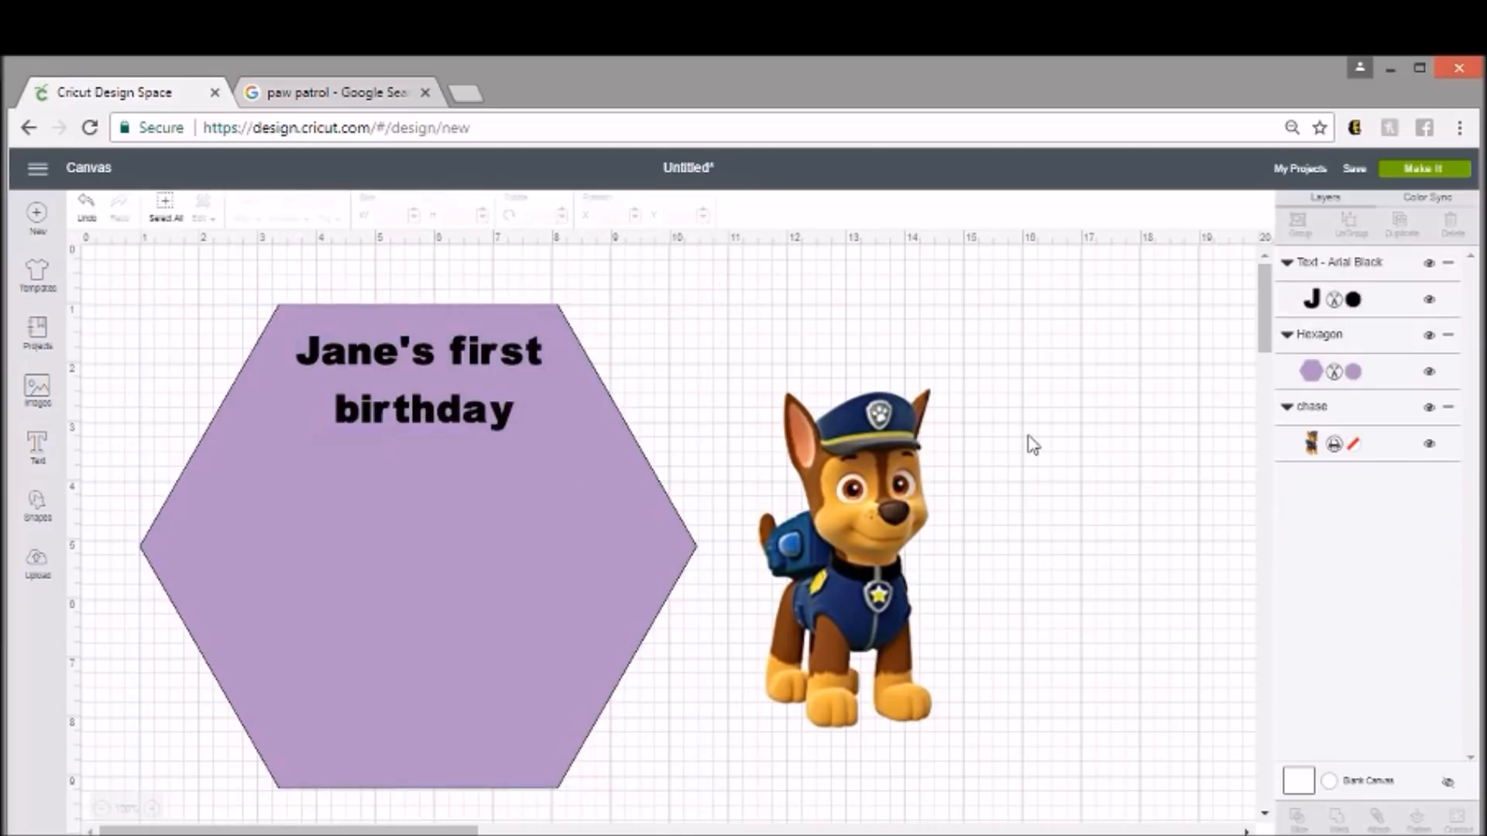
Bring the chase image to the front and move it onto the middle of the hexagon
drag(852, 499, 838, 453)
right_click(838, 453)
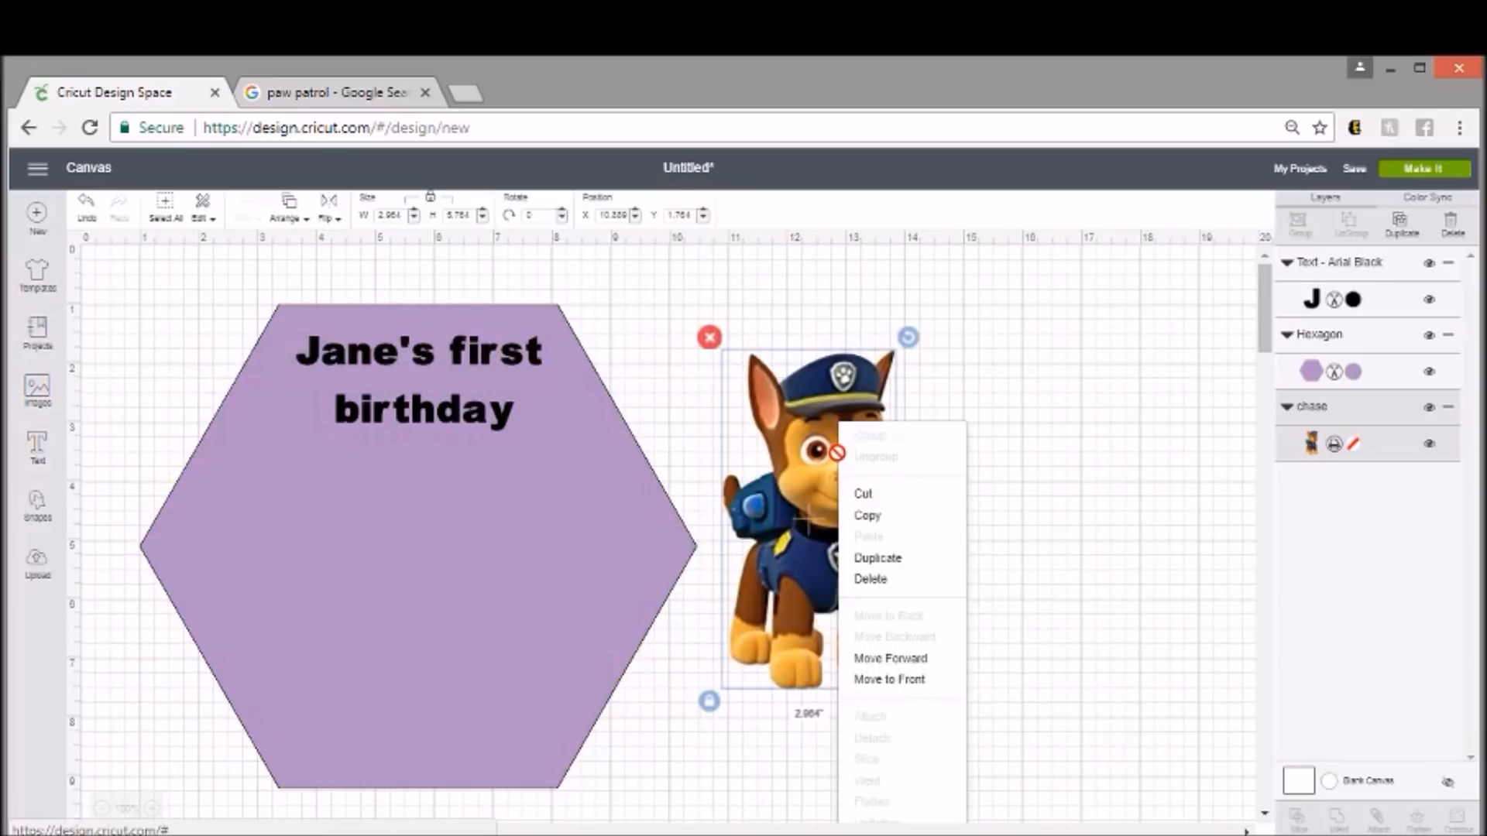
click(929, 679)
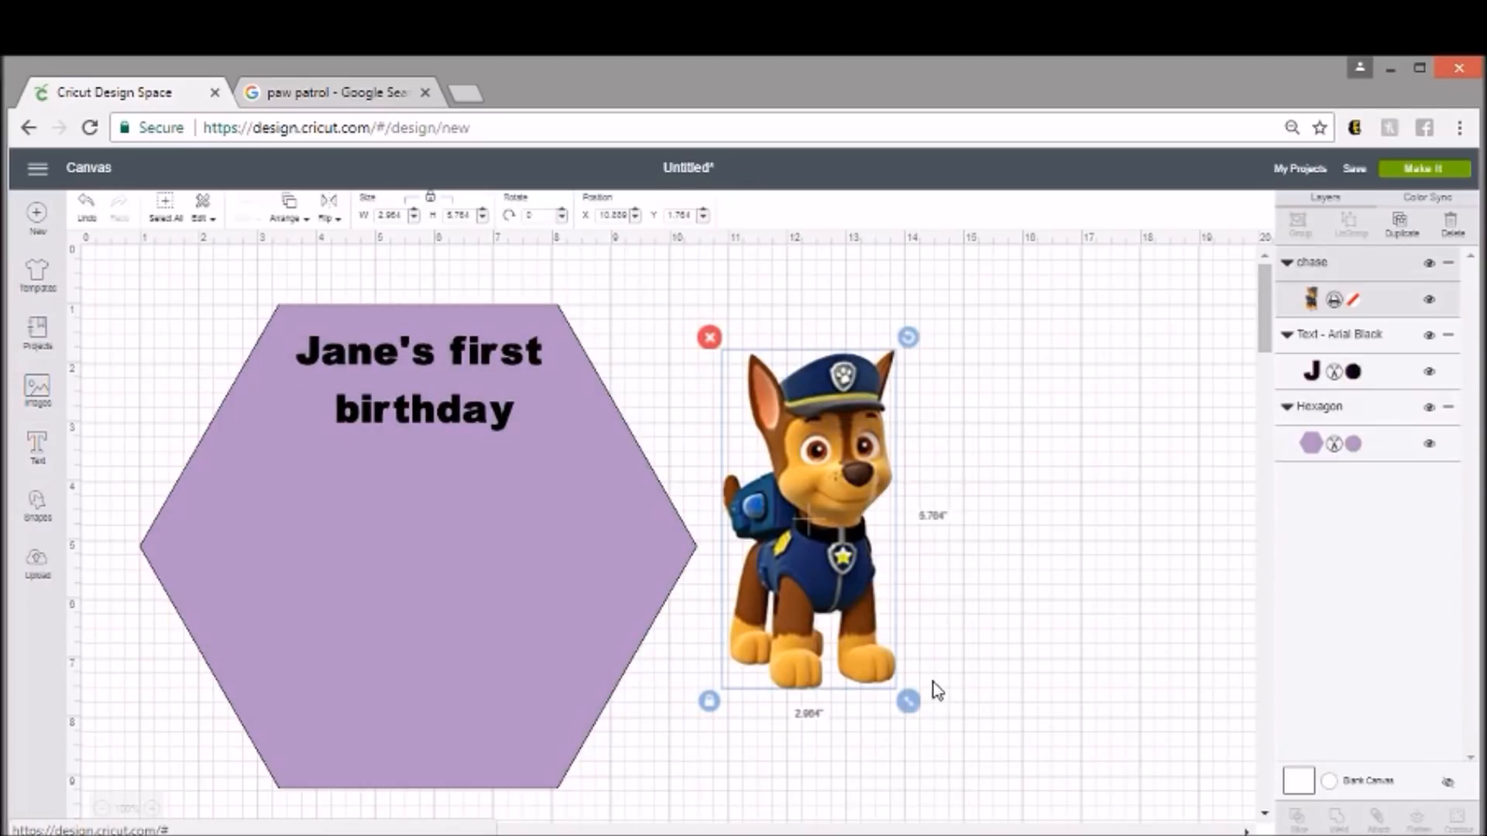
drag(877, 588, 486, 587)
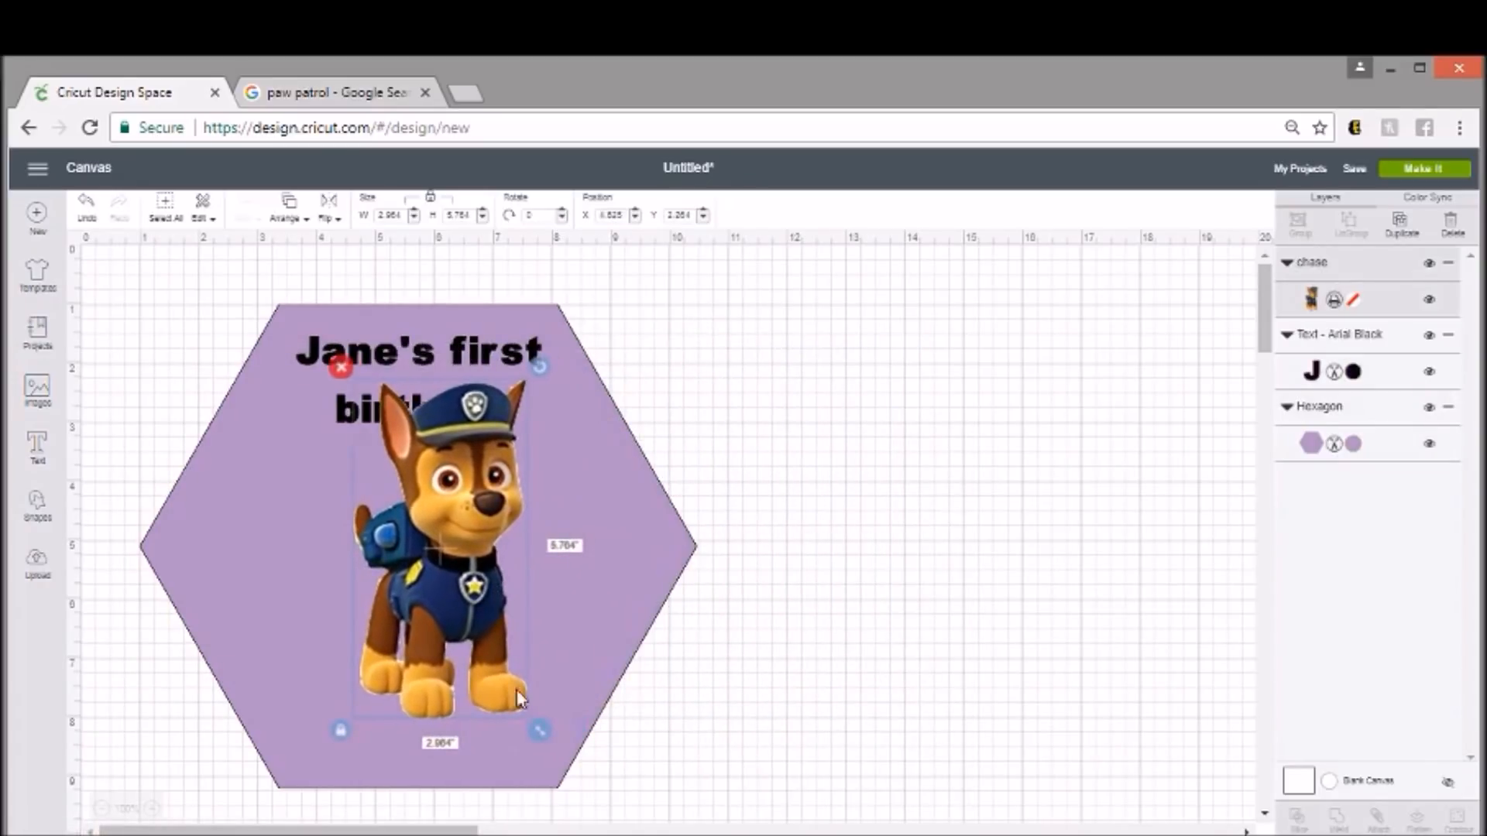
Shrink the chase image and place it in the left half of the hexagon, just below the caption
drag(550, 737, 453, 556)
drag(377, 449, 270, 503)
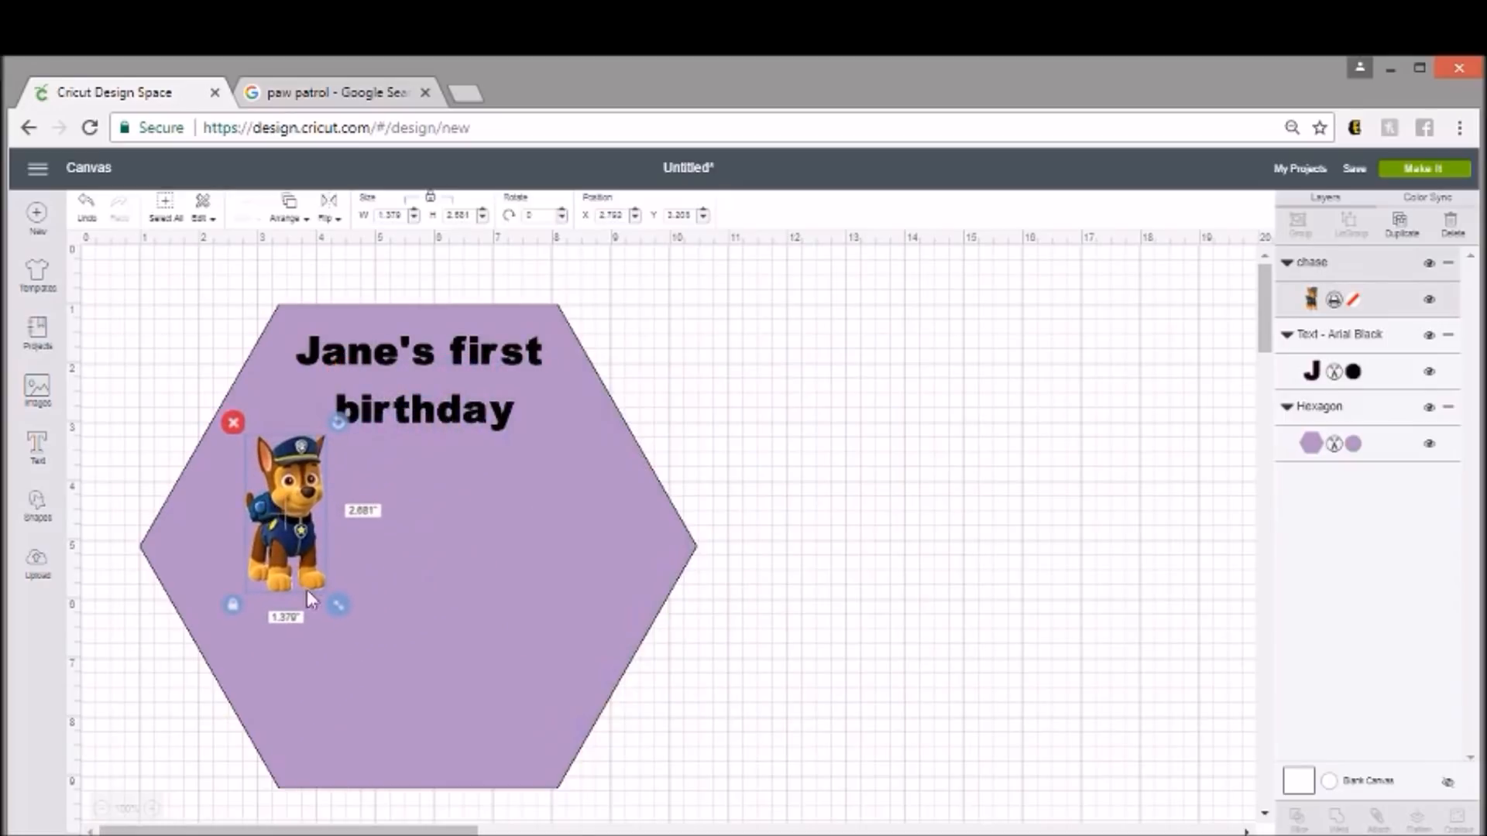
drag(338, 607, 374, 676)
drag(320, 581, 342, 584)
click(996, 439)
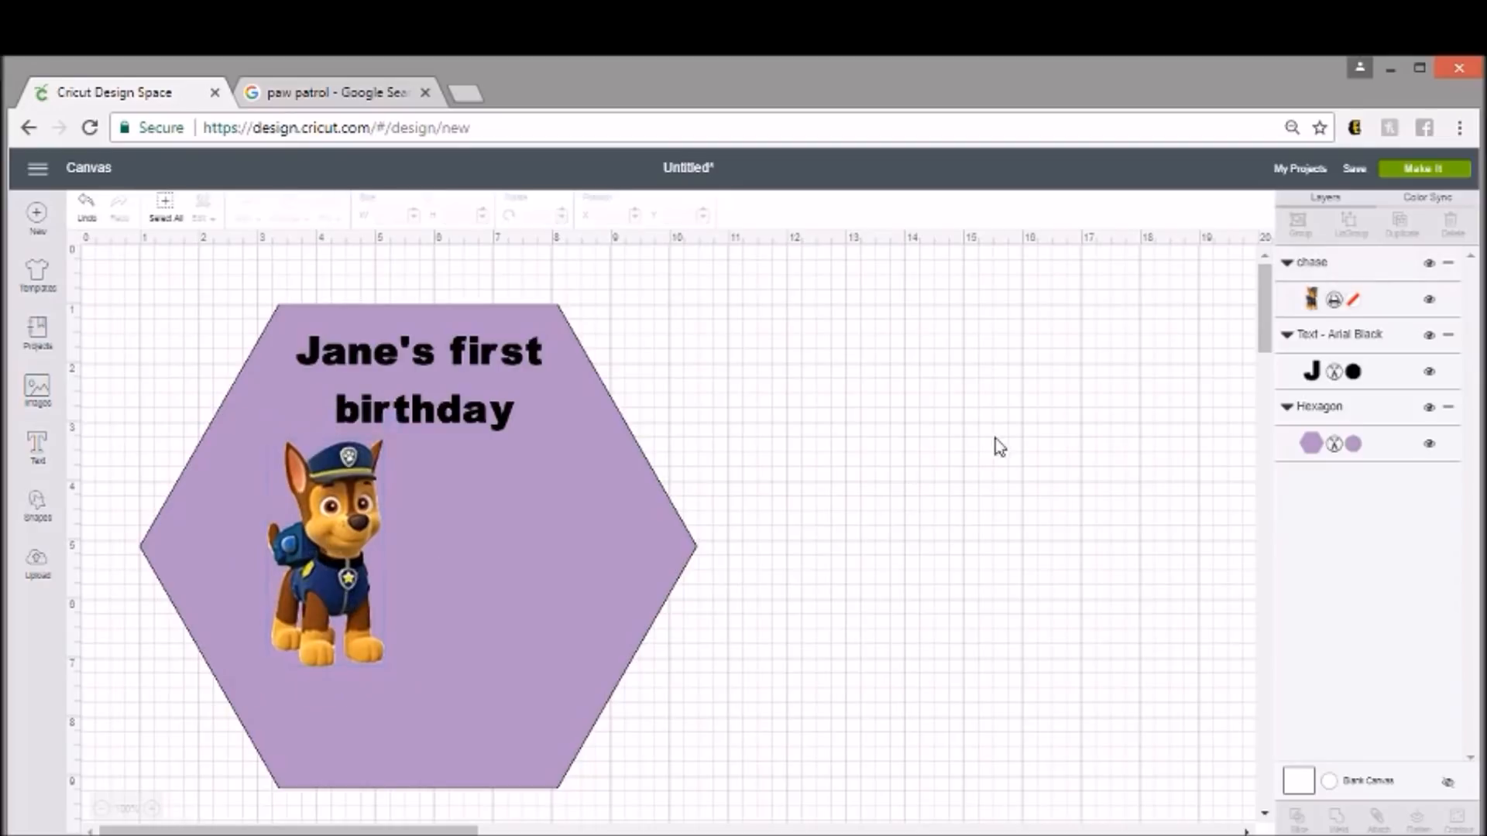
Add a two-line text with the street address and place it beside the dog at about X 5.46, Y 3.79
click(499, 572)
click(48, 462)
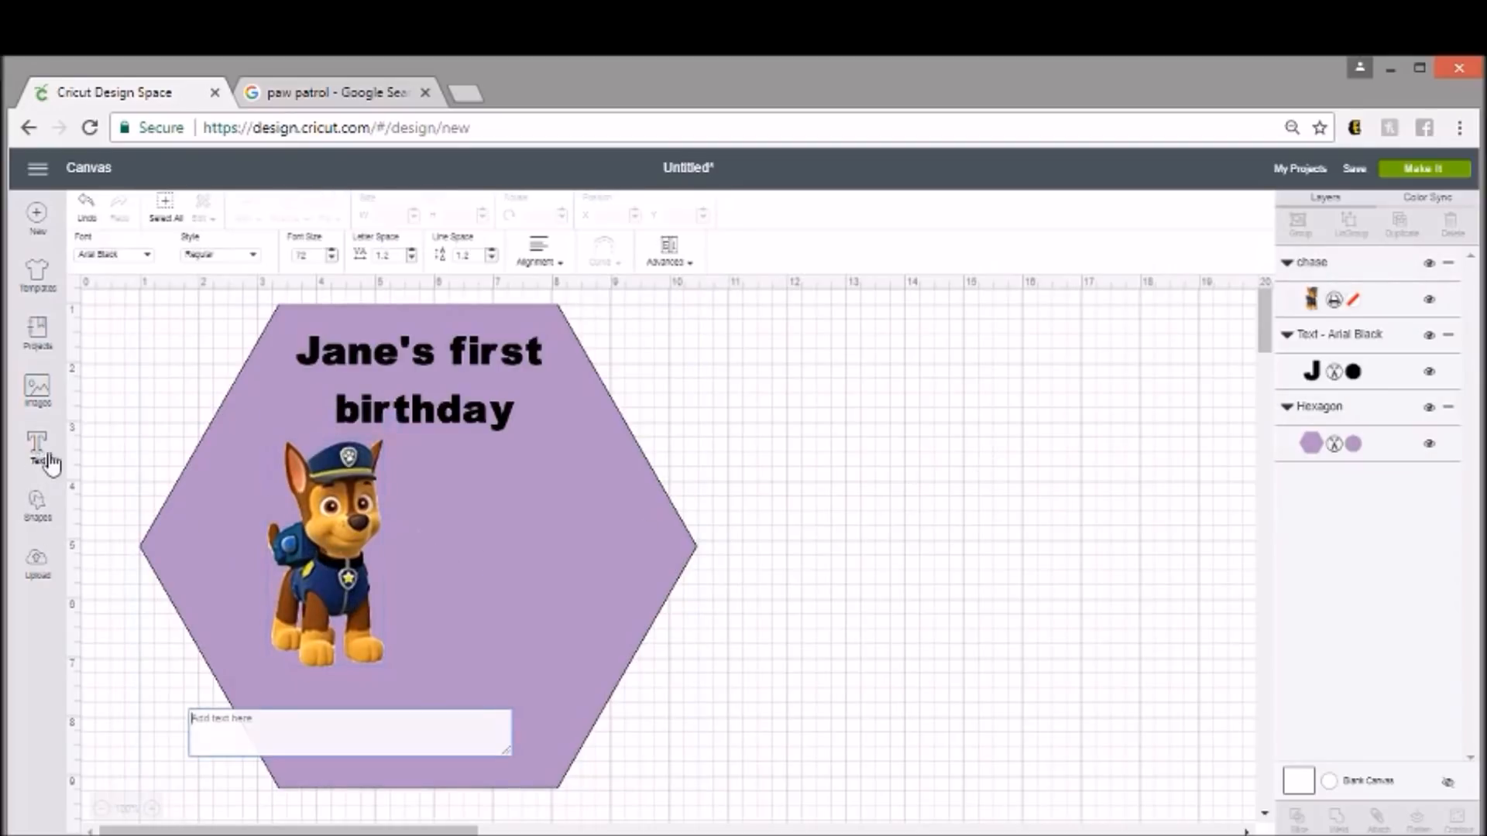
text(123)
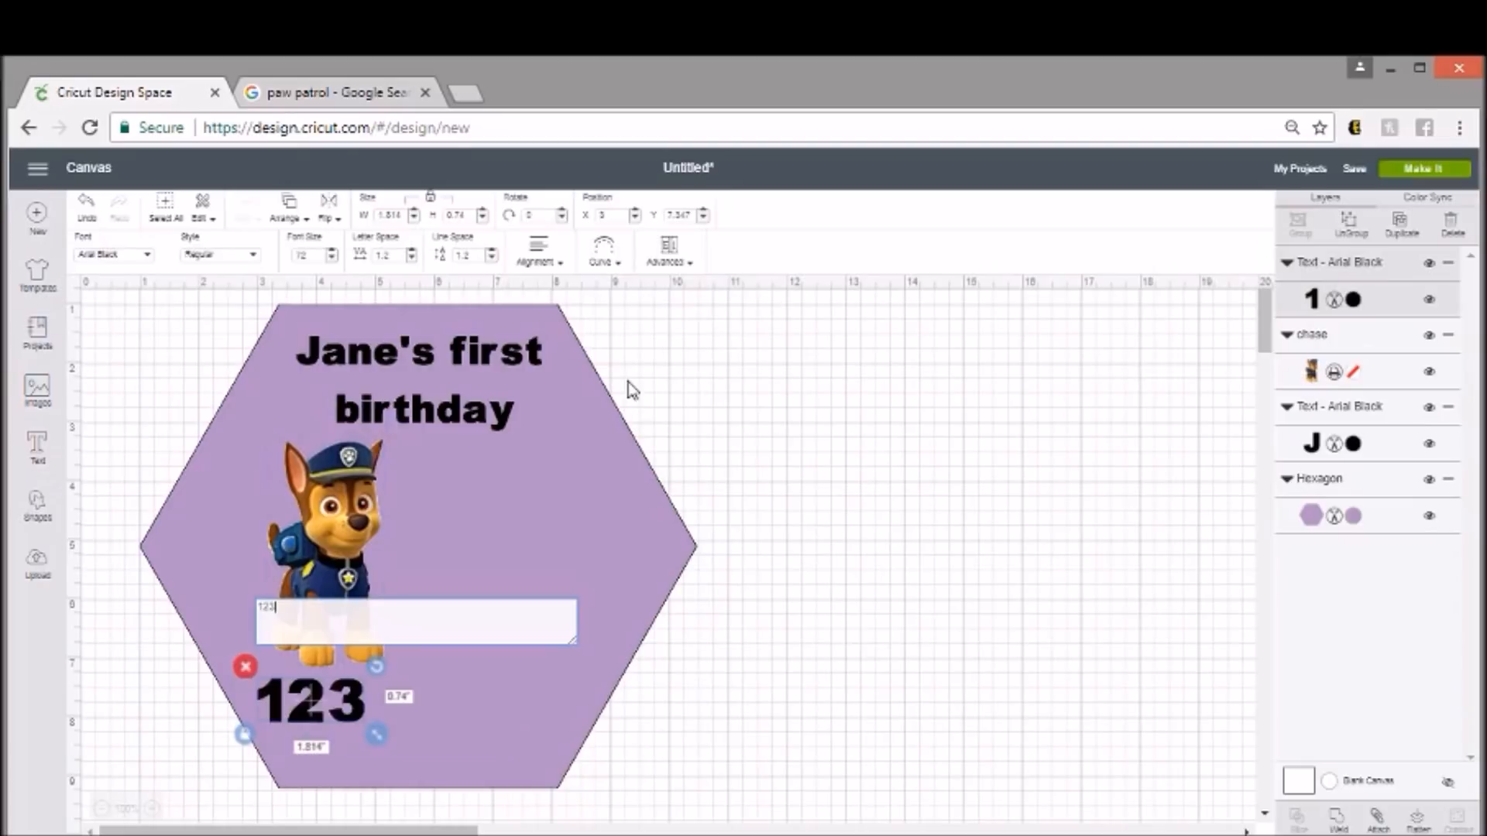
text( Mainst)
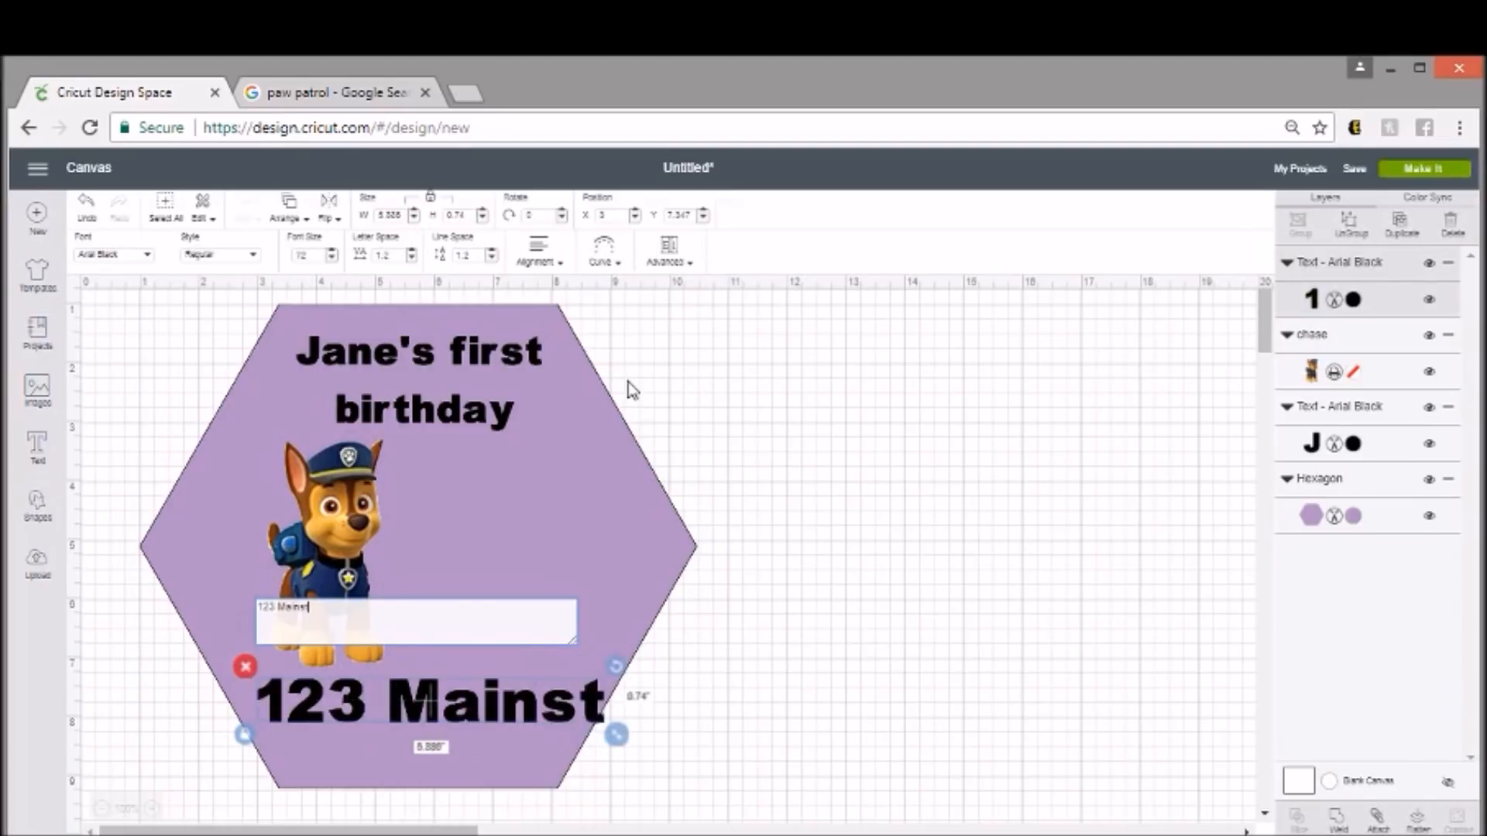
key(BackSpace)
key(BackSpace)
text(t)
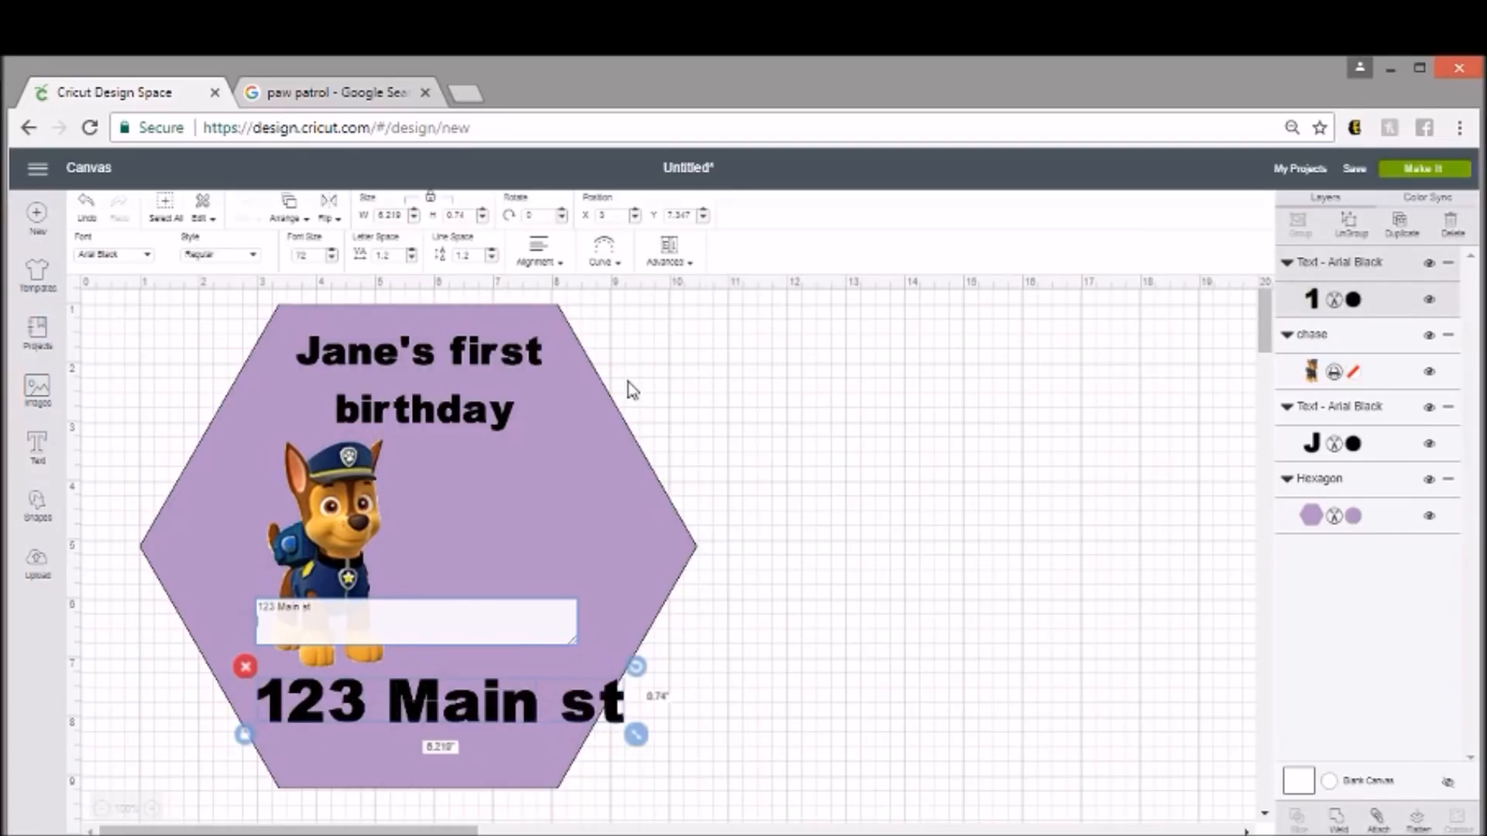
key(Return)
text(Anywhe)
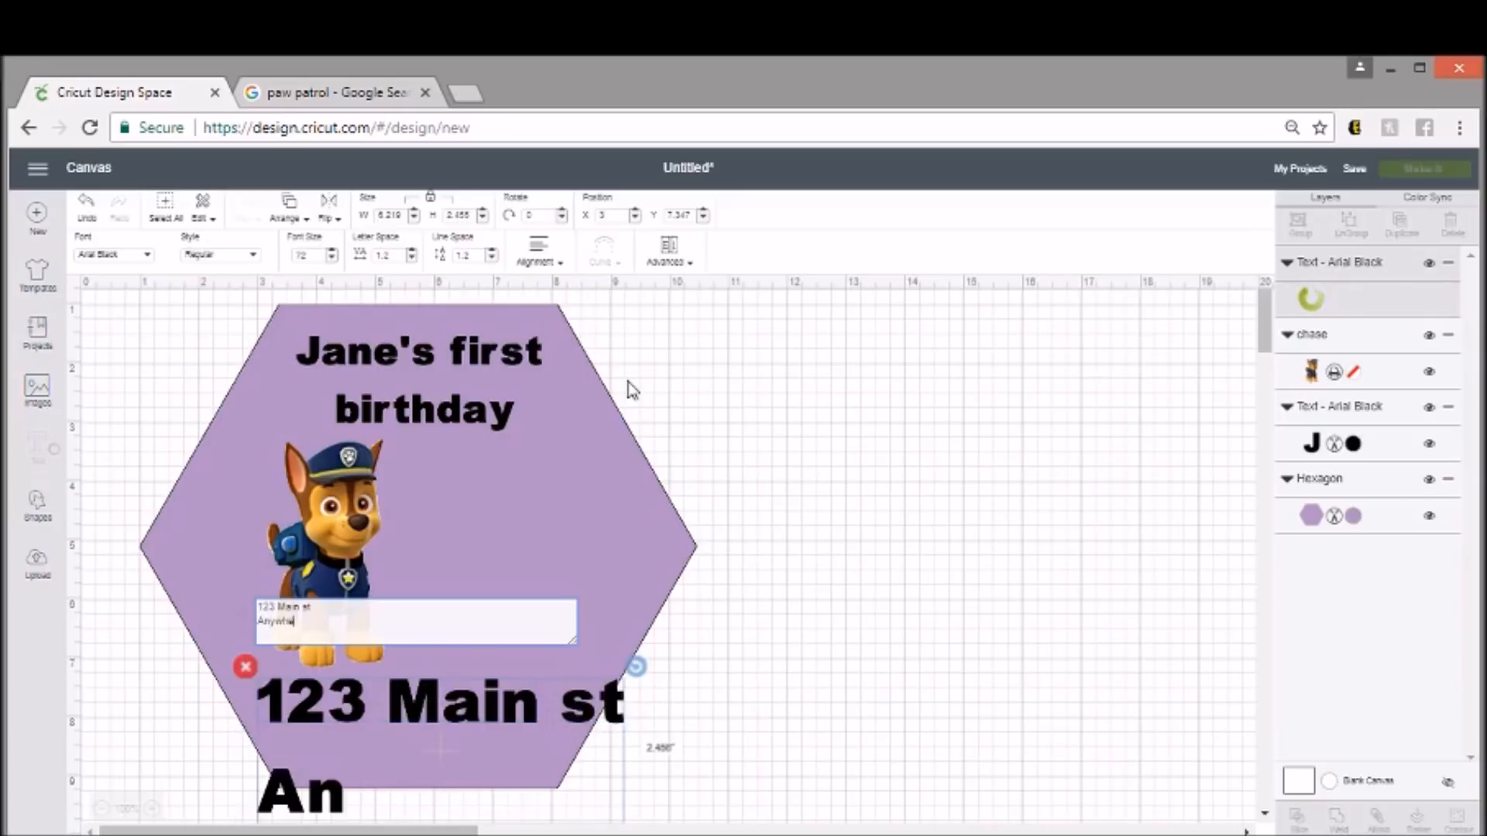
text(re USS)
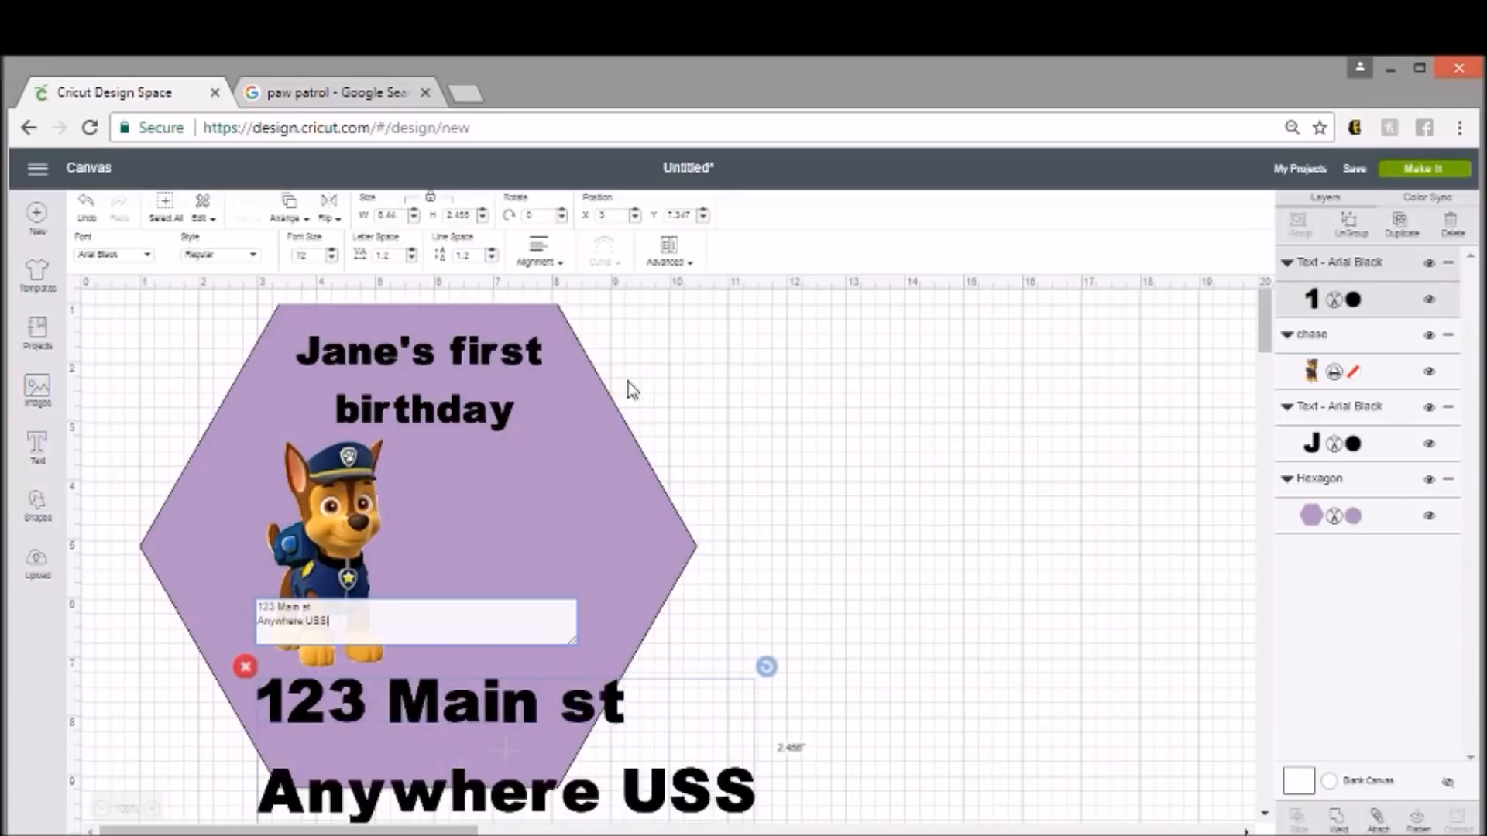
key(BackSpace)
text(A)
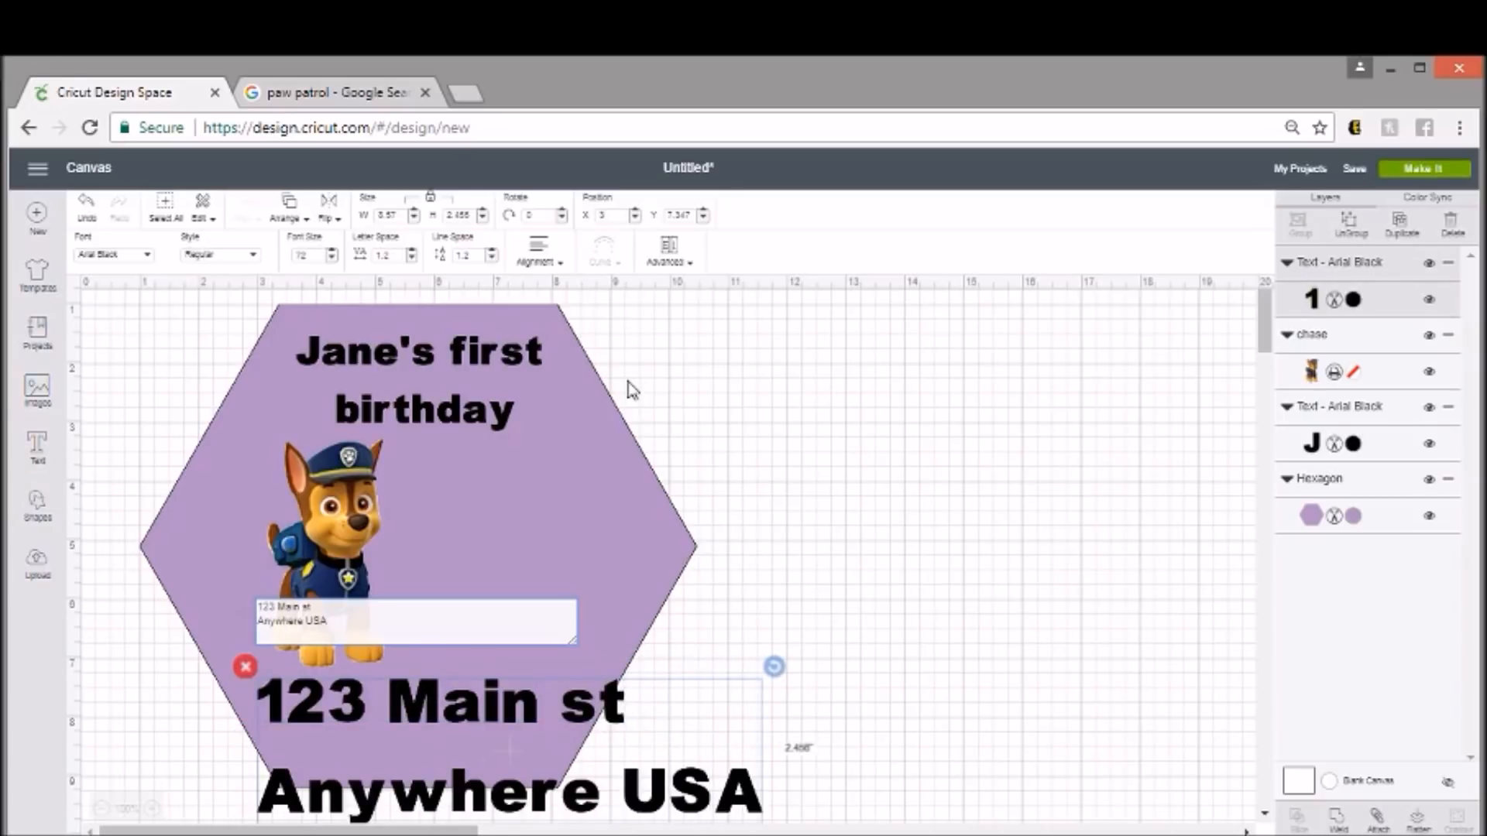
drag(551, 719, 672, 517)
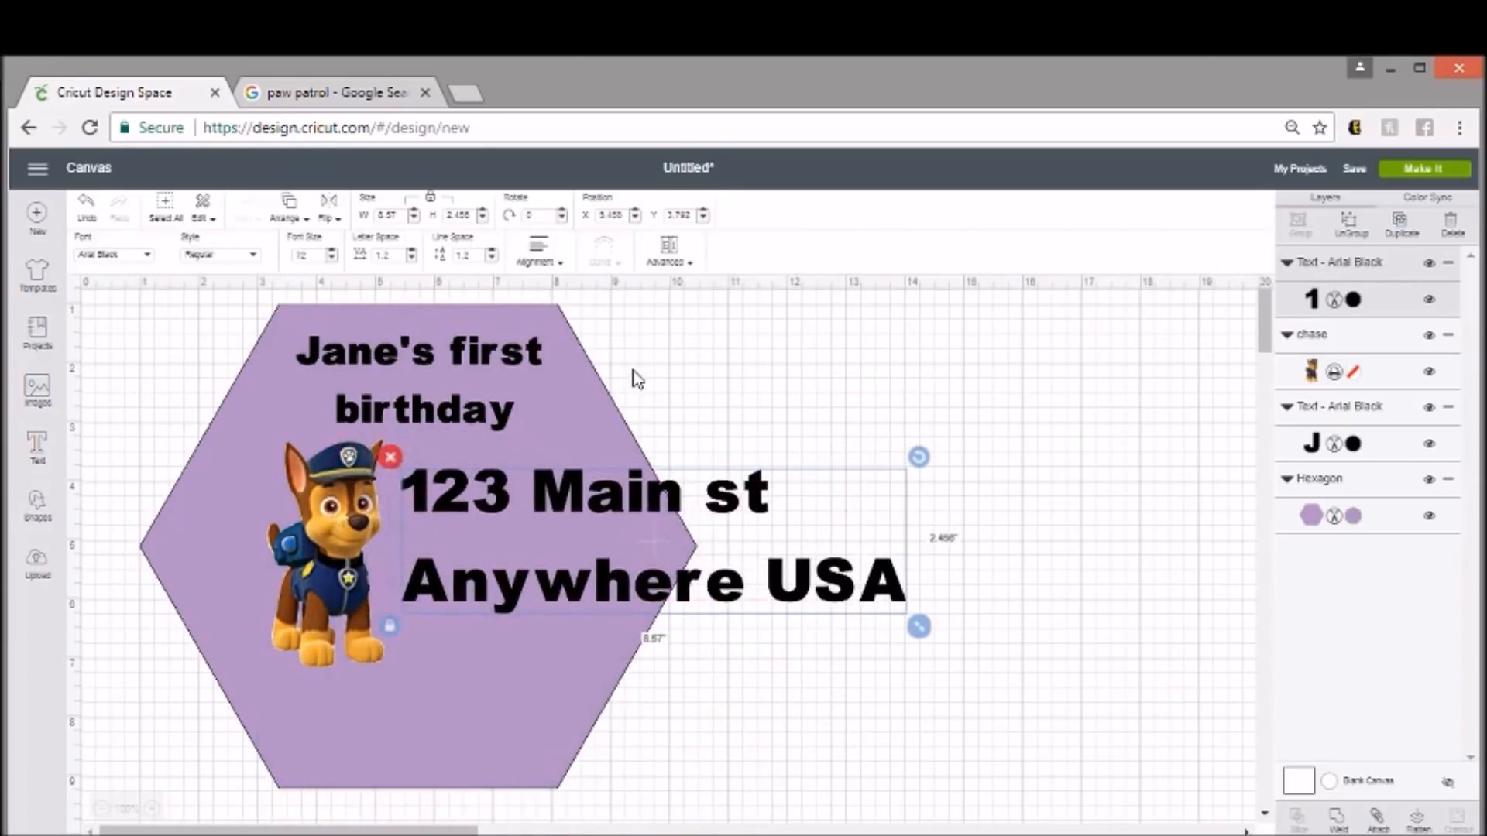
Ungroup the address text to lines and pull the street line and the second line apart
click(671, 263)
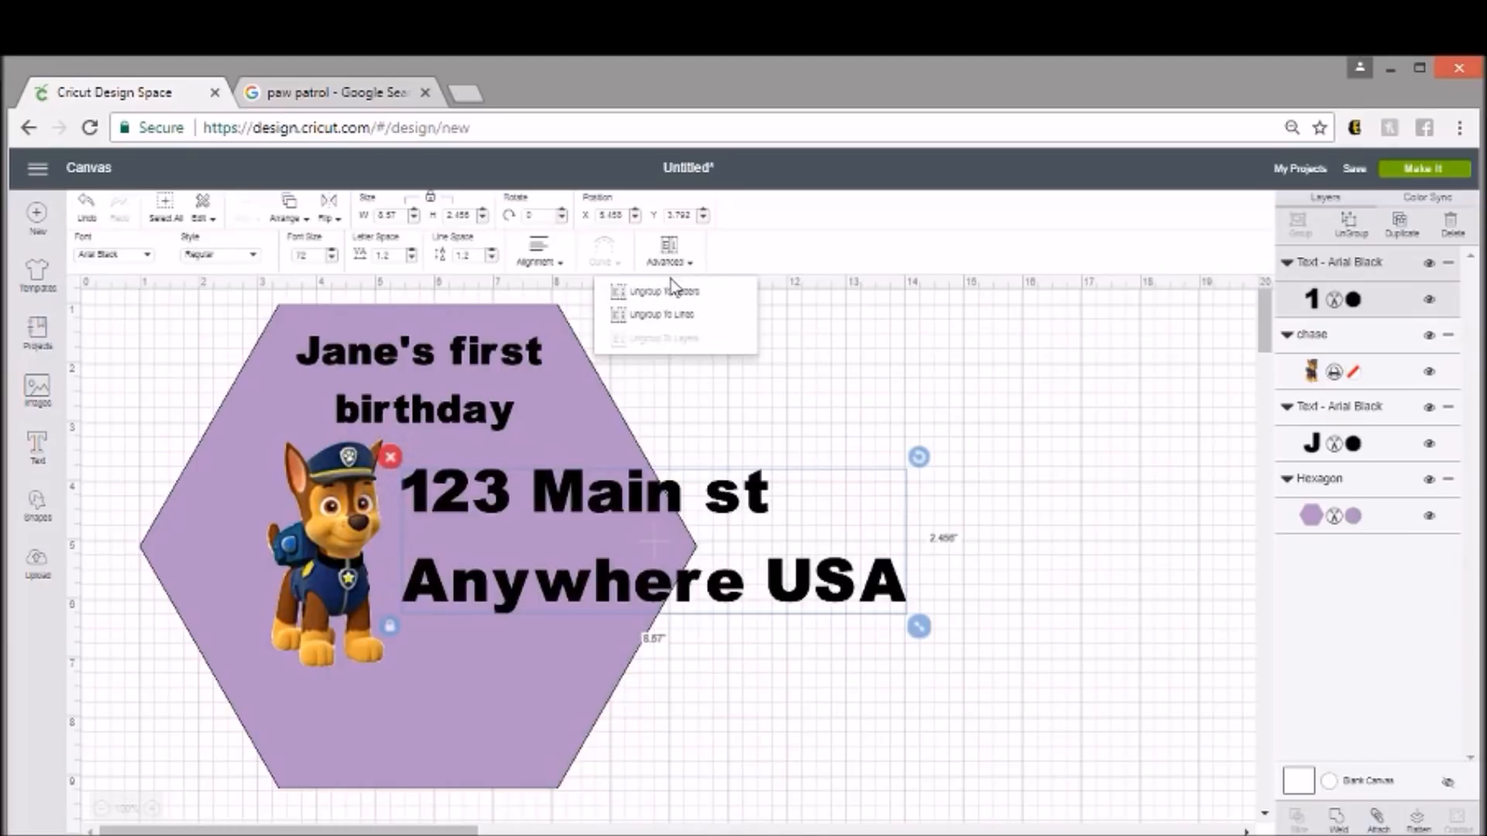
click(679, 331)
drag(650, 493, 763, 384)
drag(804, 604, 807, 619)
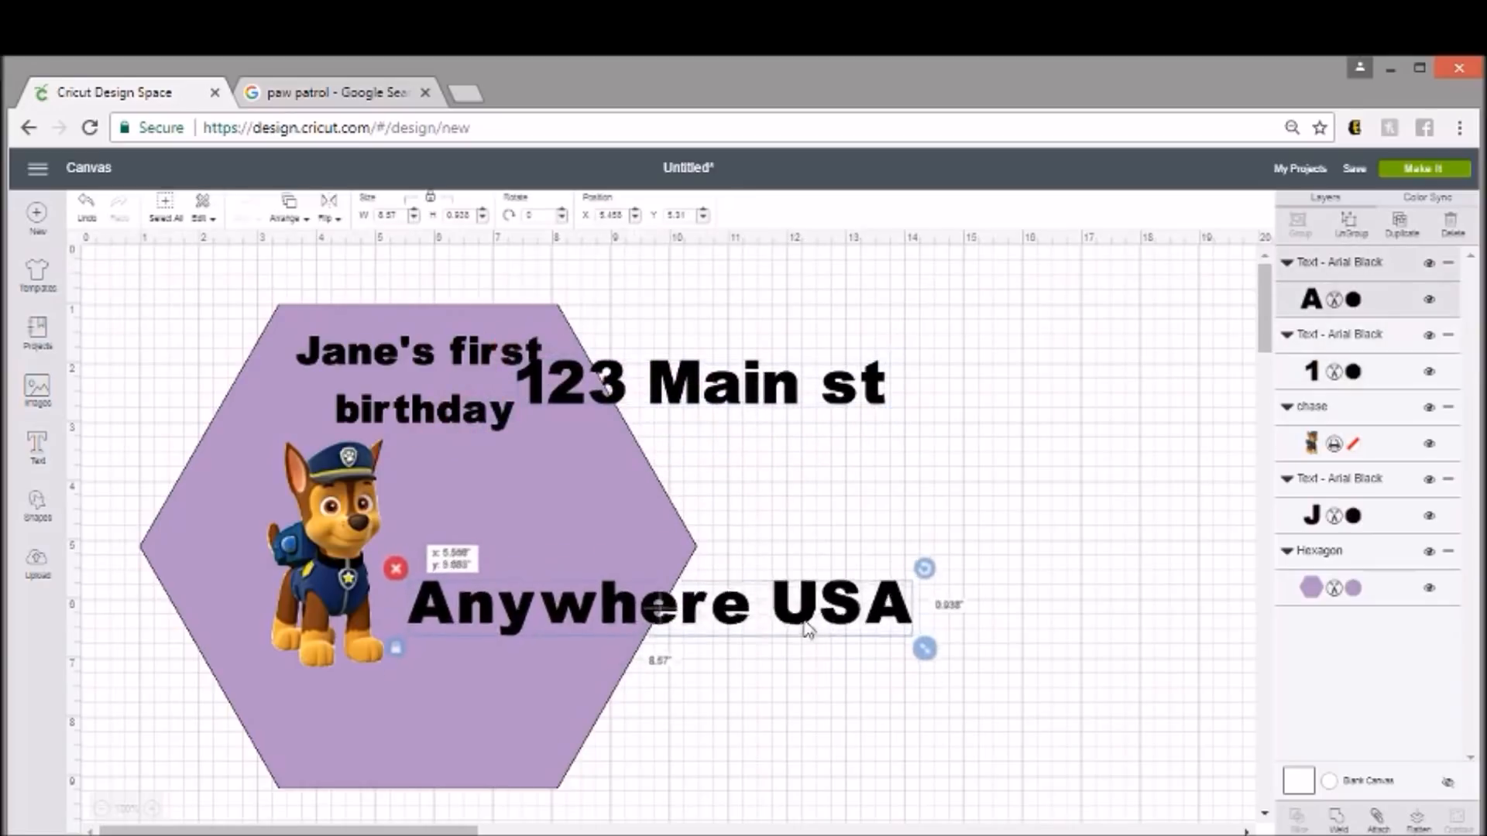
Shrink the second address line to about 4.49 × 0.49 in beside the dog, and shrink the street line and place it above
drag(921, 642, 682, 629)
drag(453, 590, 433, 590)
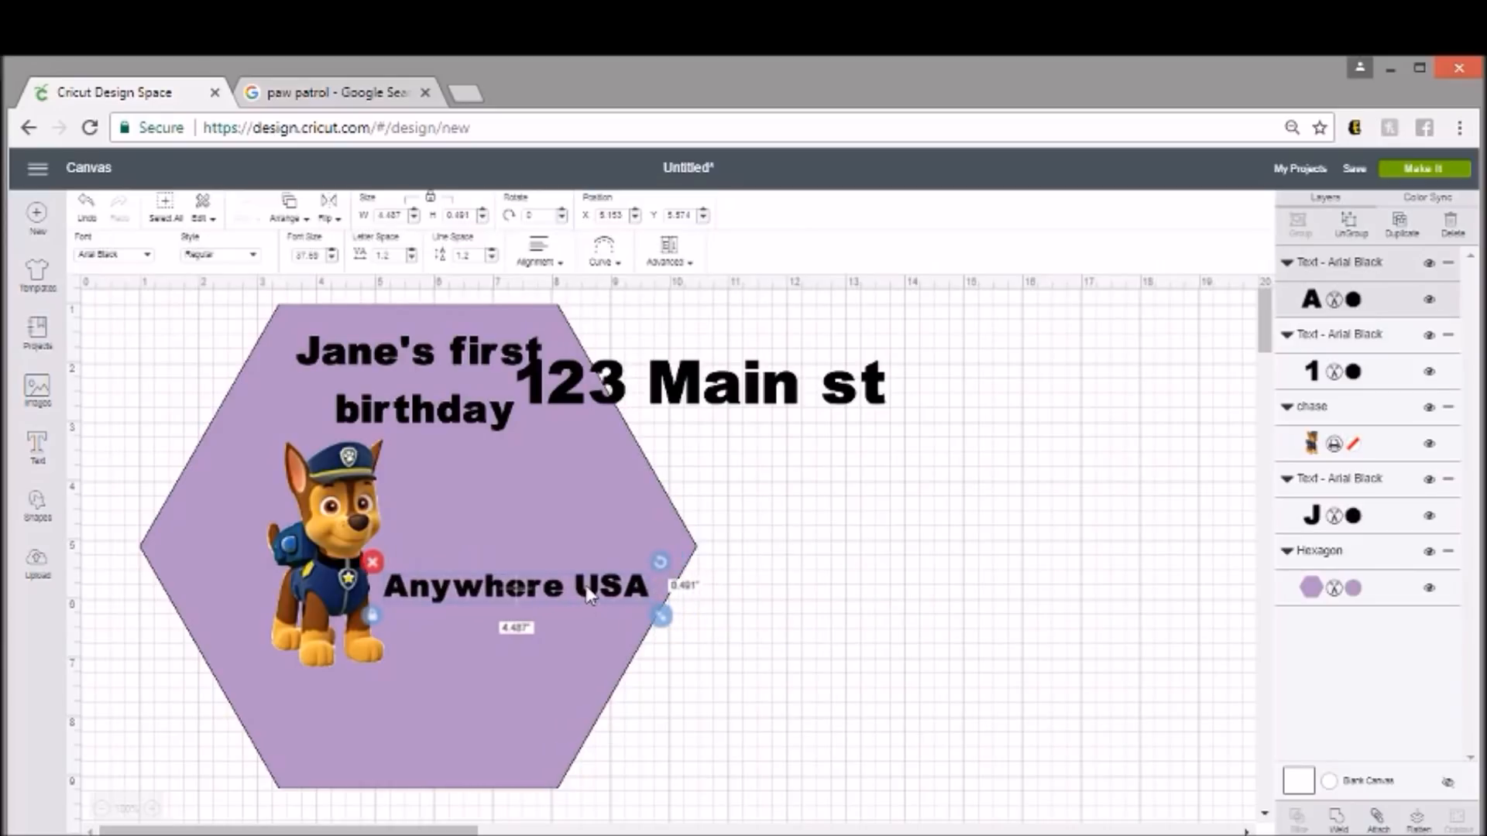
click(745, 404)
click(859, 393)
drag(899, 416, 760, 400)
drag(668, 381, 618, 525)
click(755, 380)
click(790, 472)
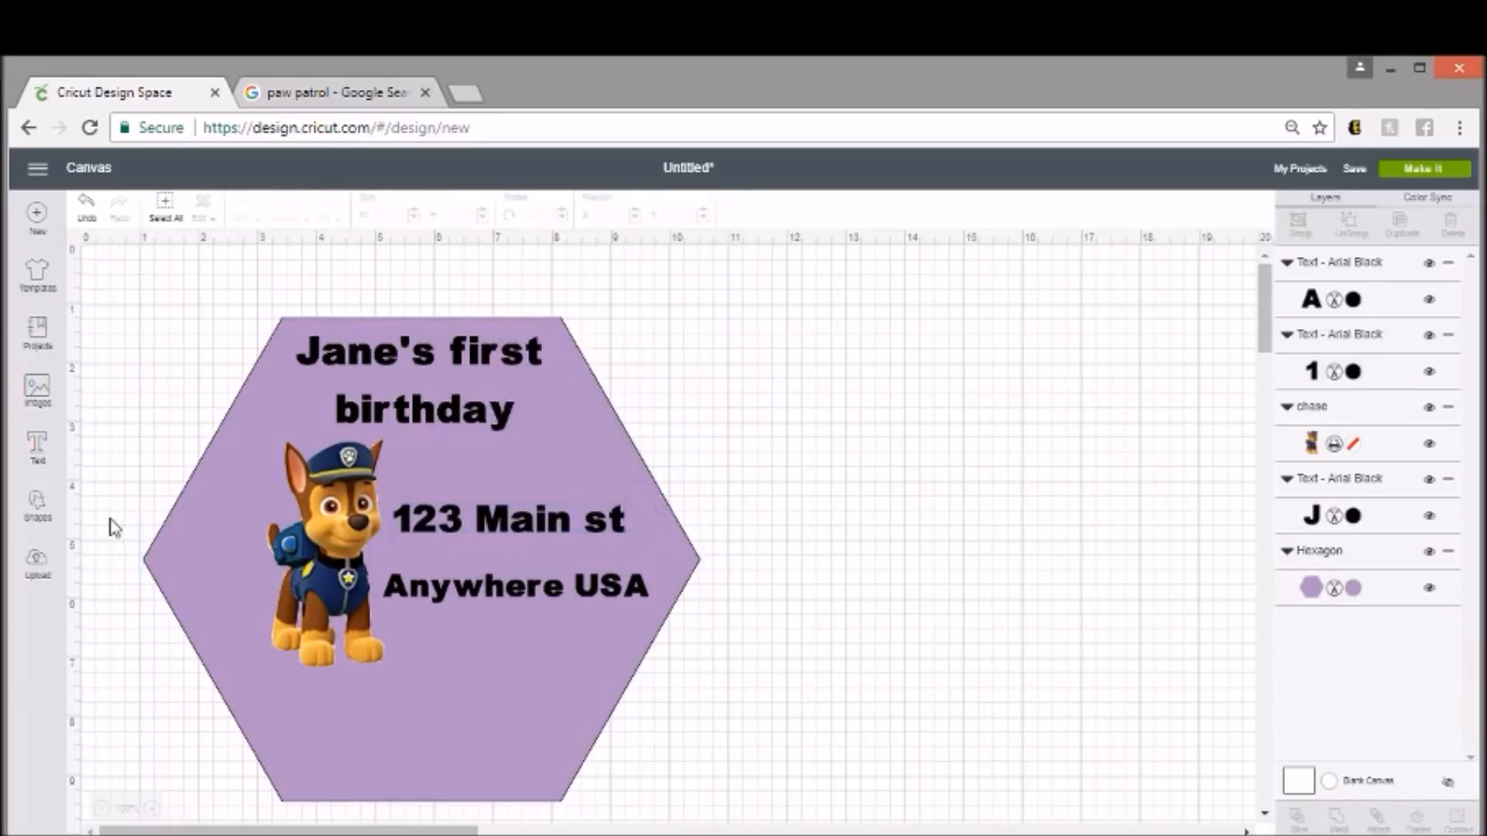
Add a new text reading "April 30th 2018" near the bottom of the hexagon
click(37, 445)
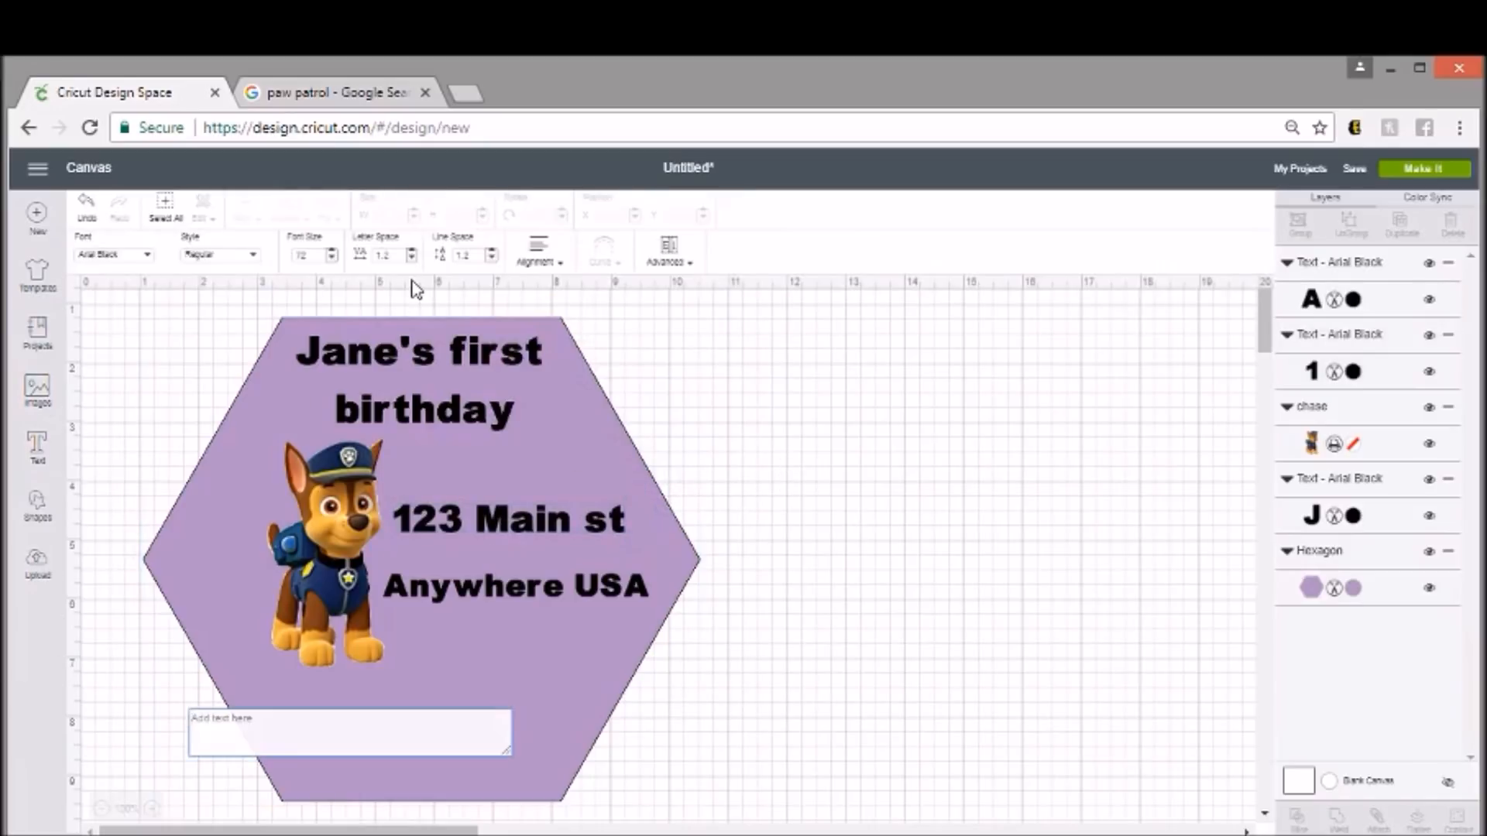
text(April)
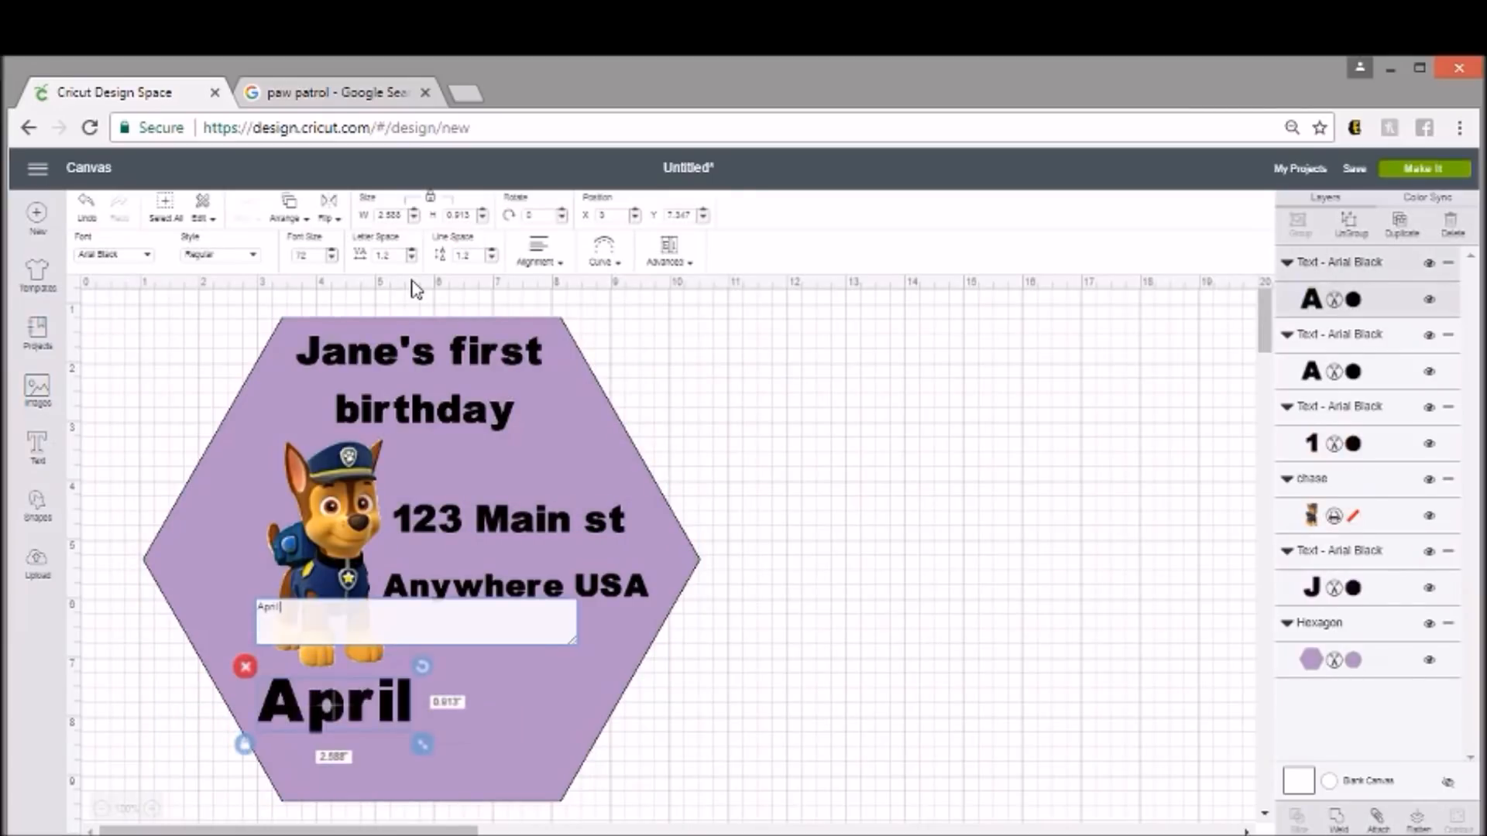
text( 30t)
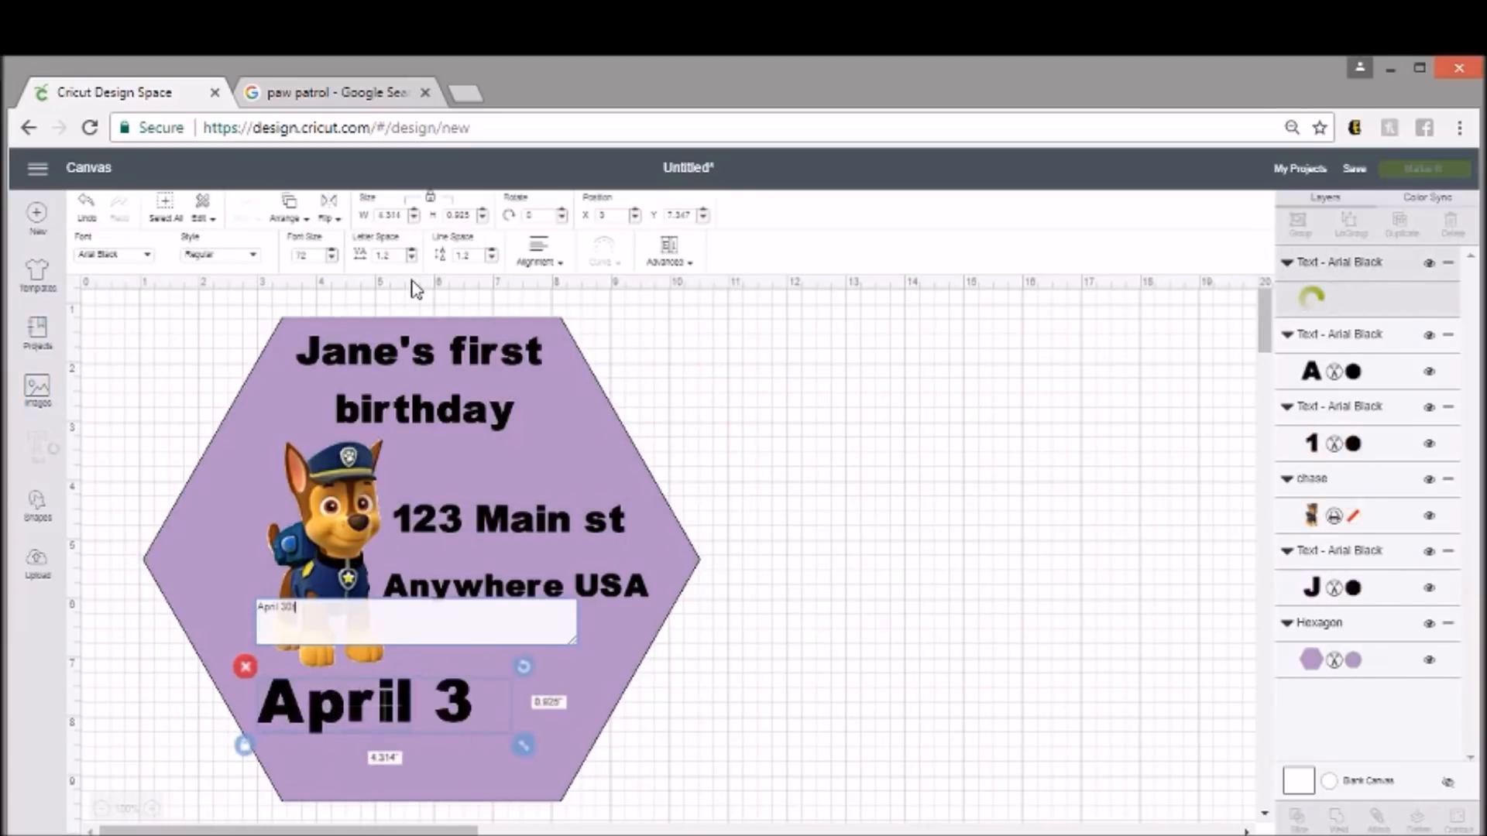
text(h 2018)
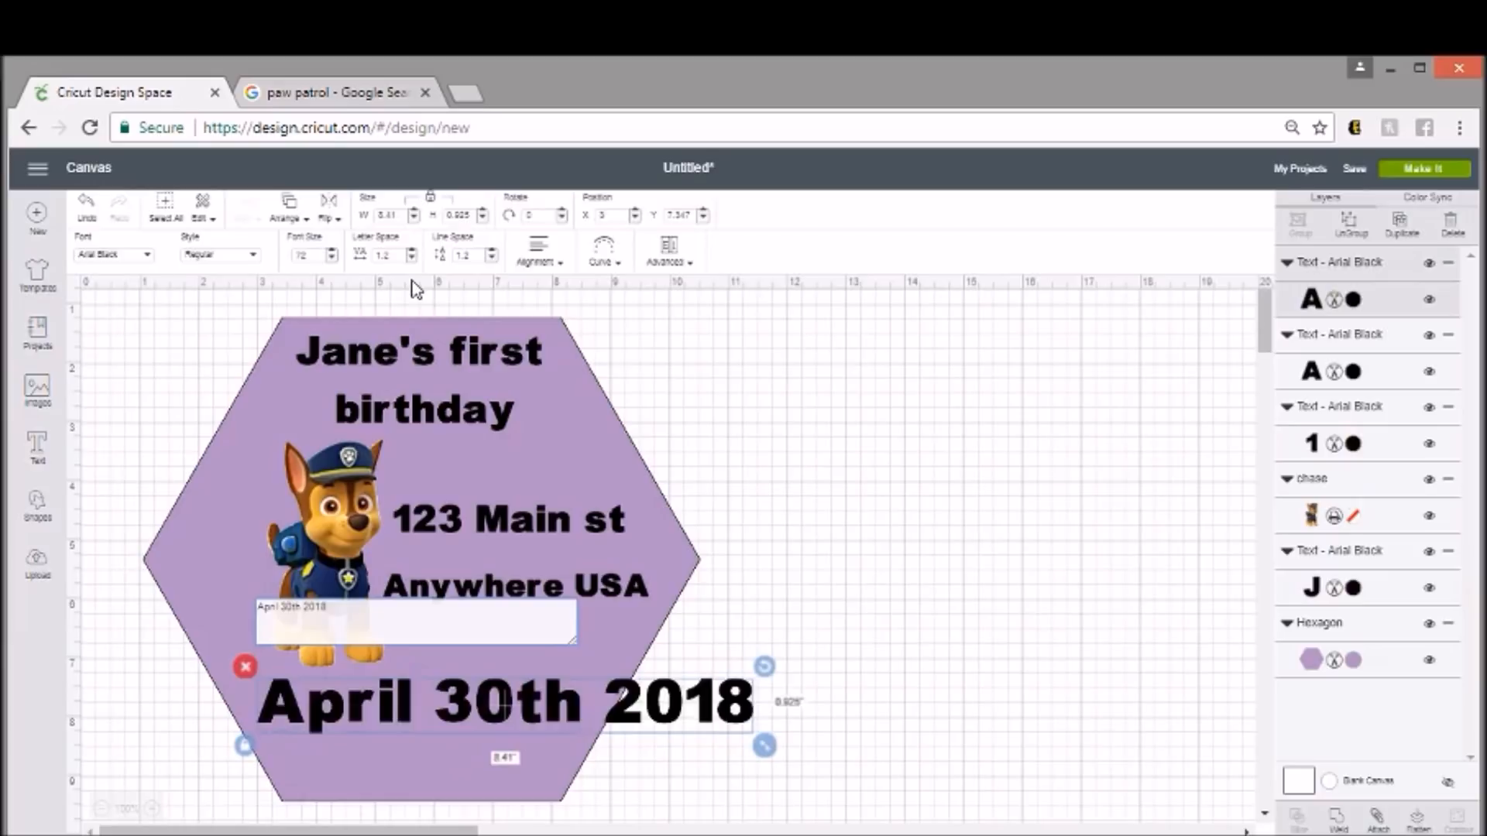
Shrink the date text to about 5.66 × 0.623 in so that it fits inside the hexagon
drag(765, 746, 599, 737)
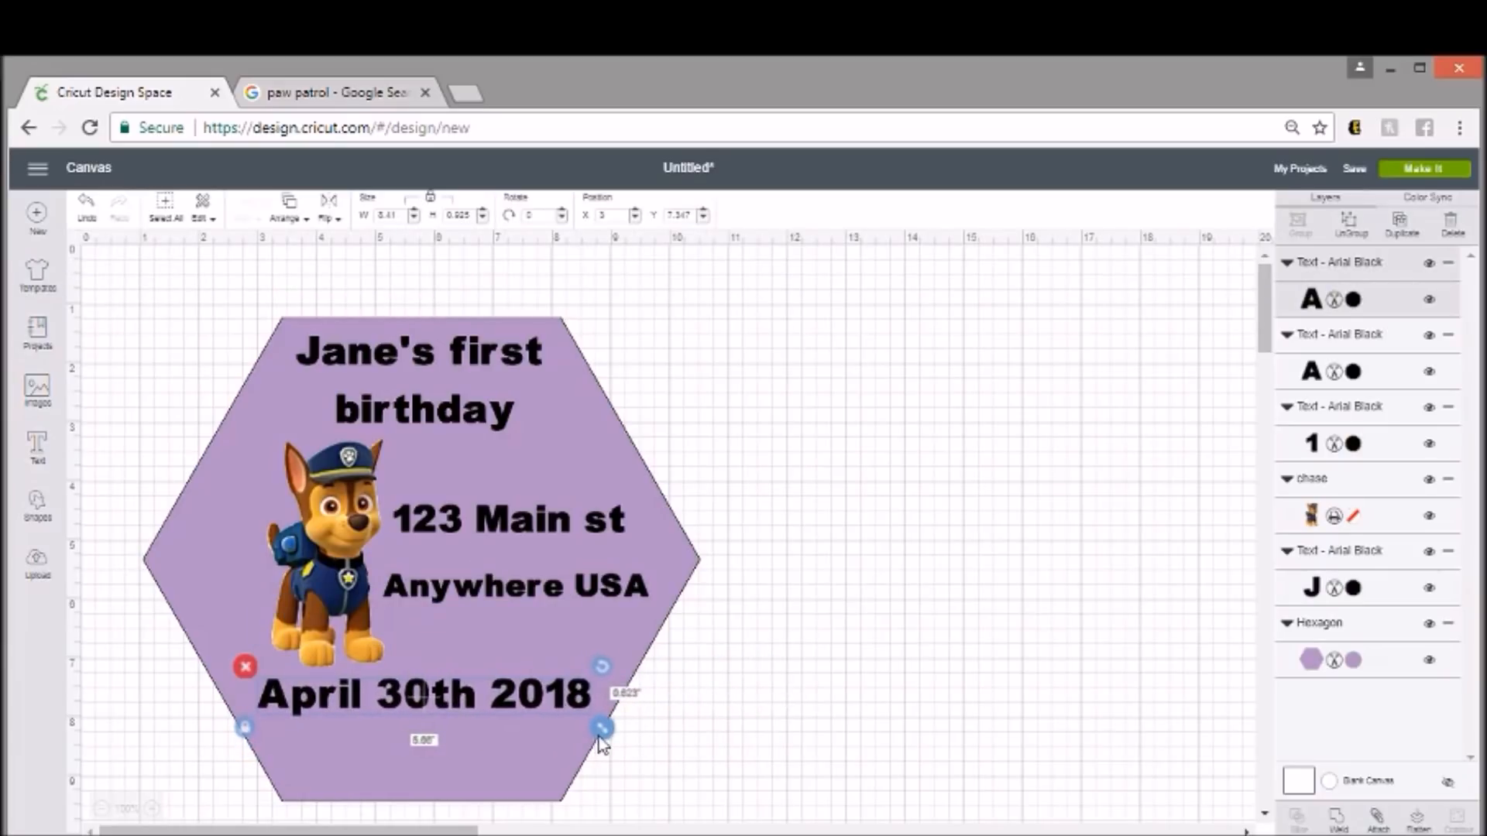
click(763, 630)
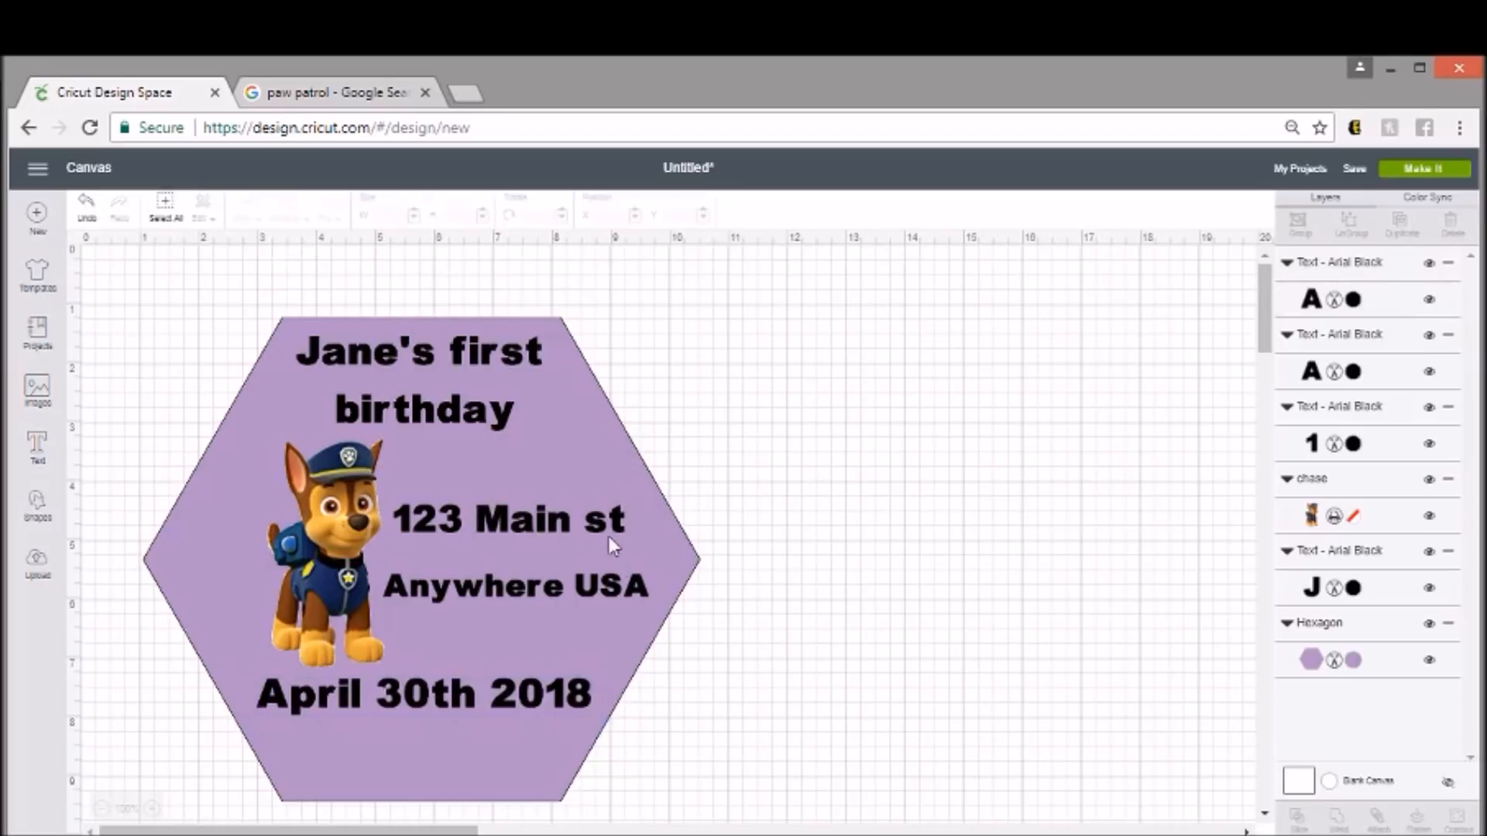
Change the hexagon's colour to White
click(689, 571)
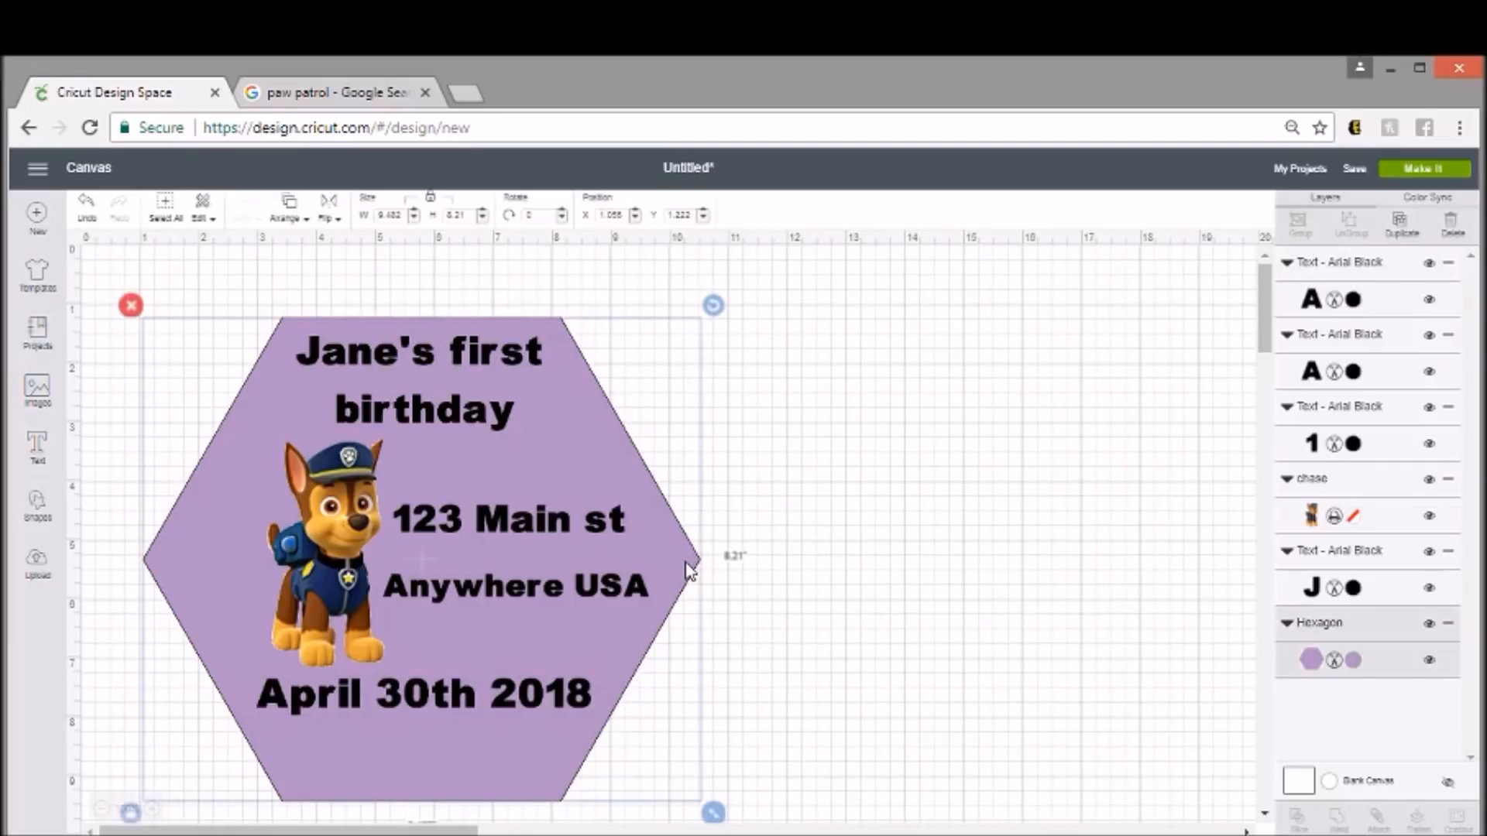
click(1354, 660)
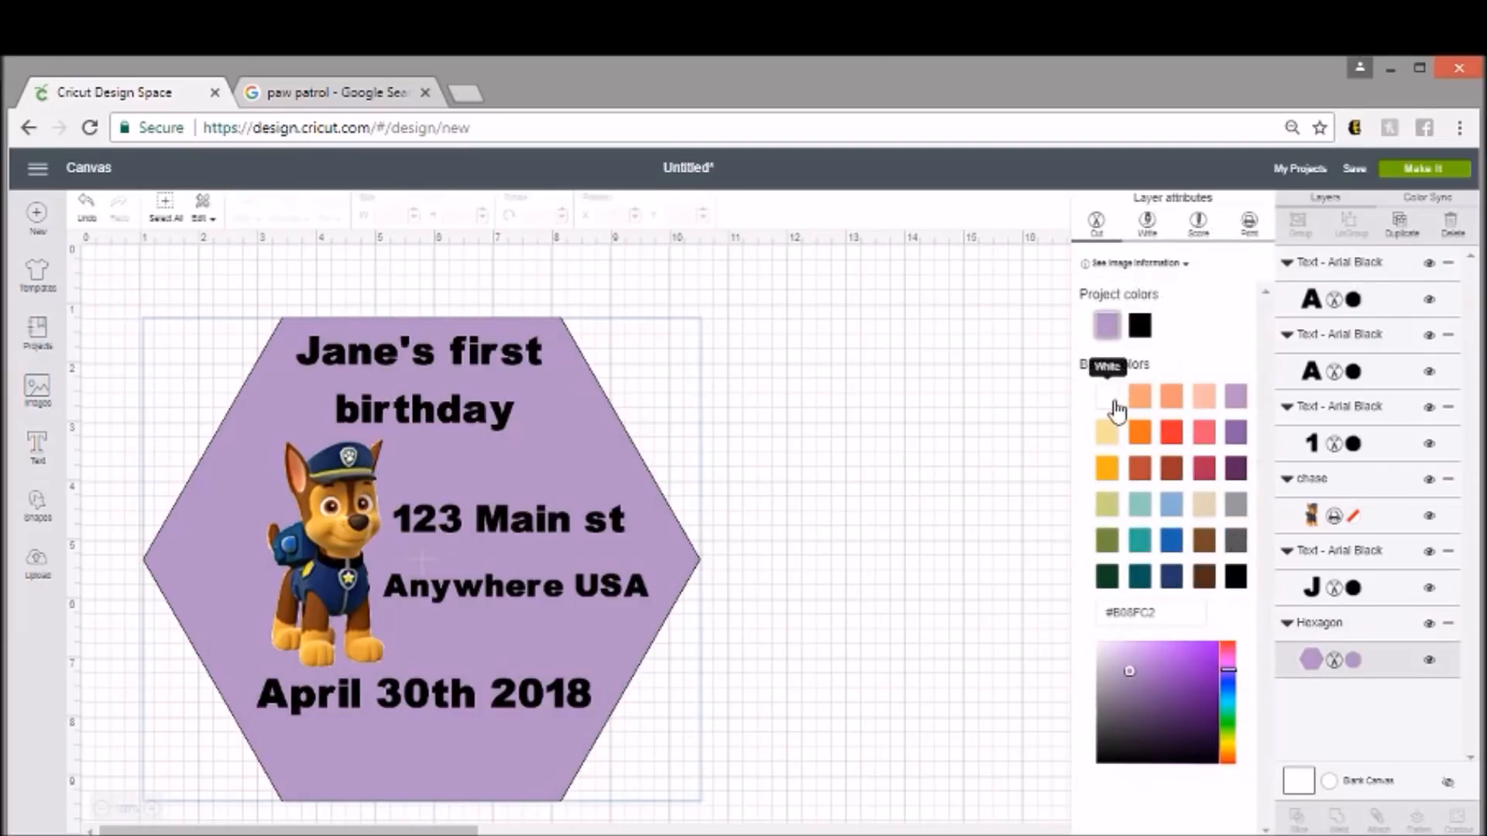
click(1107, 397)
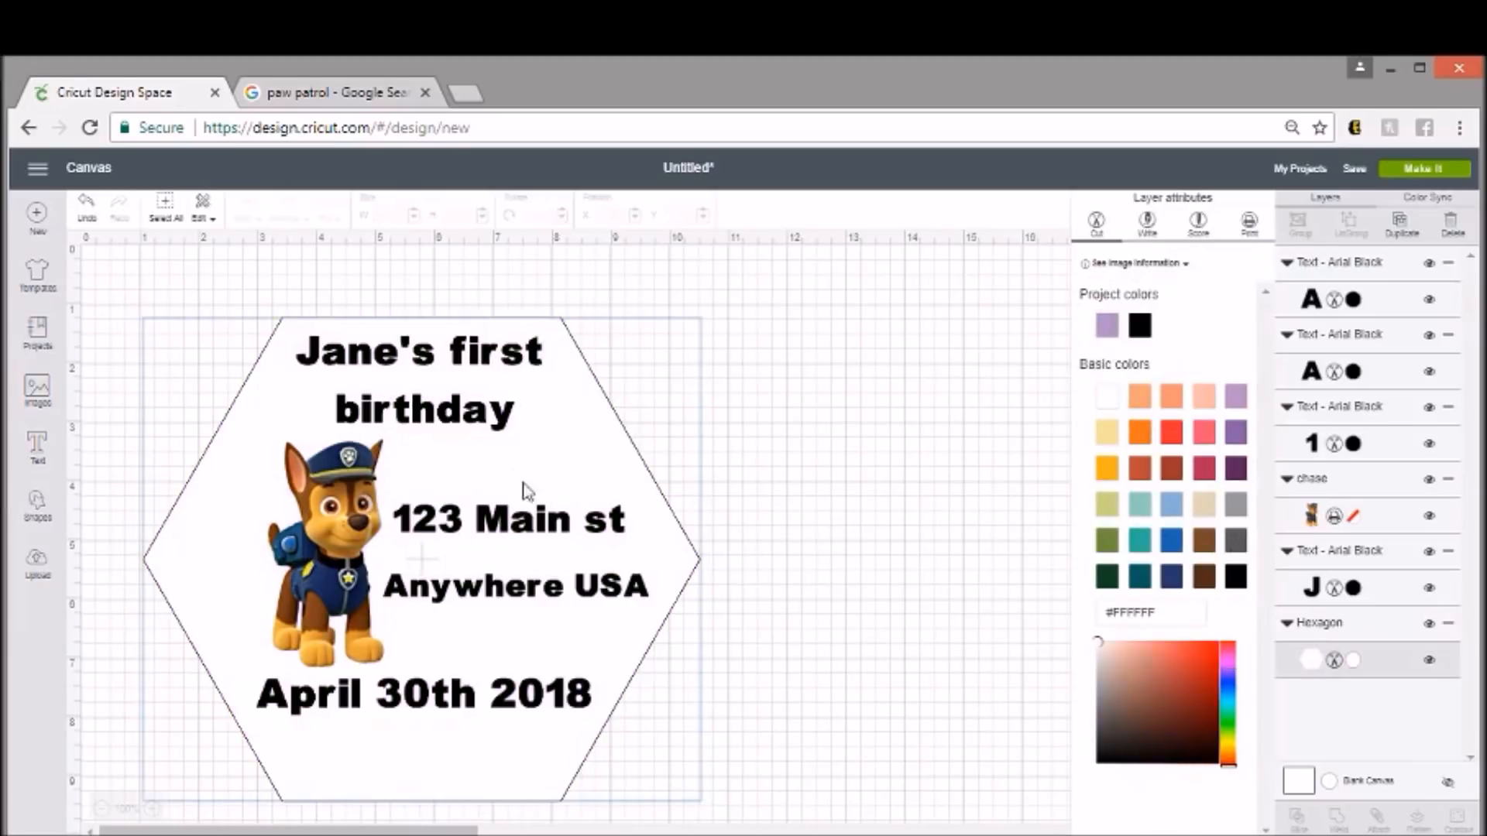
click(765, 507)
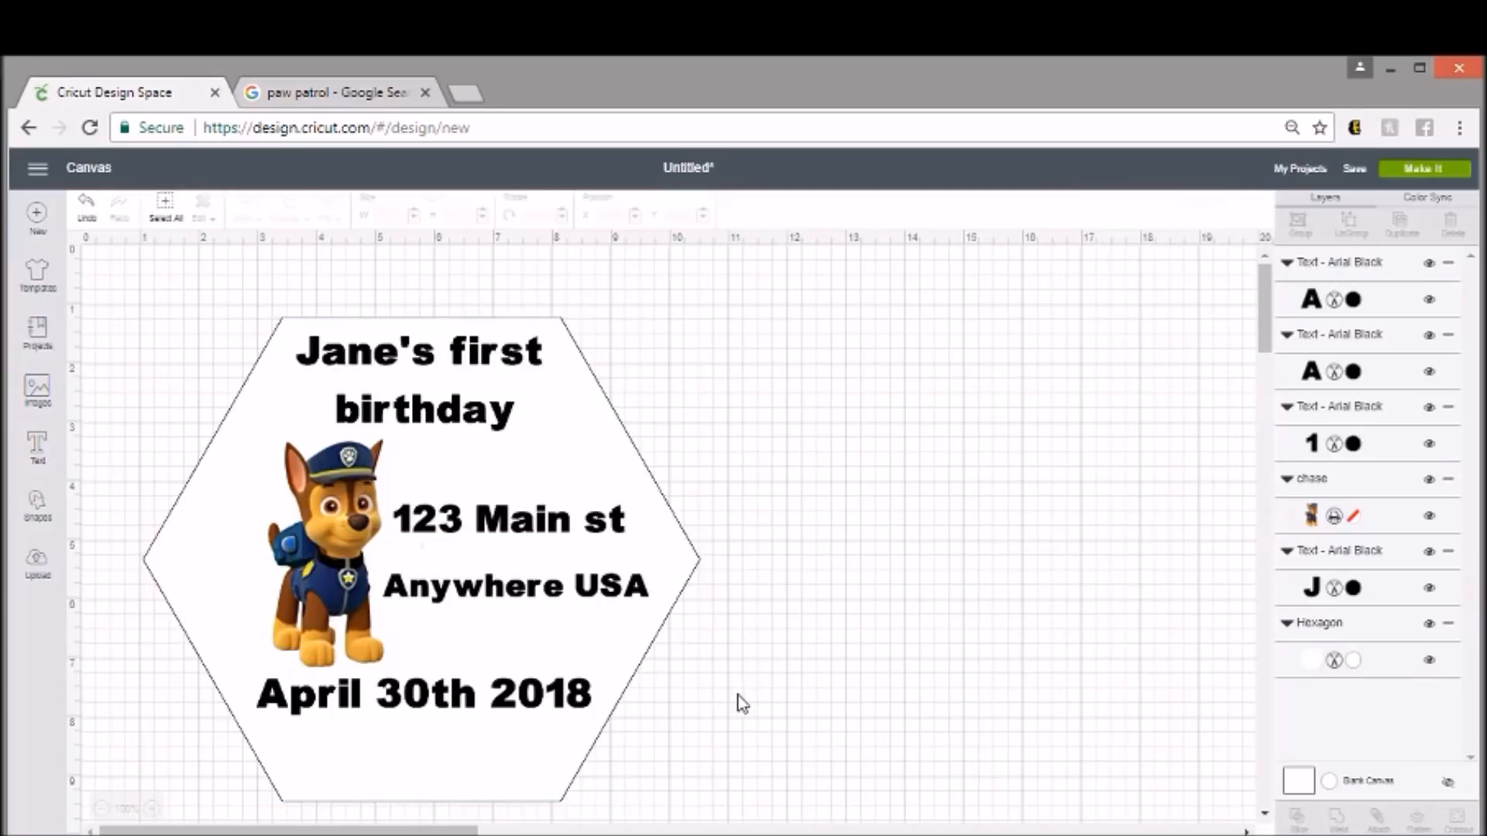
click(700, 758)
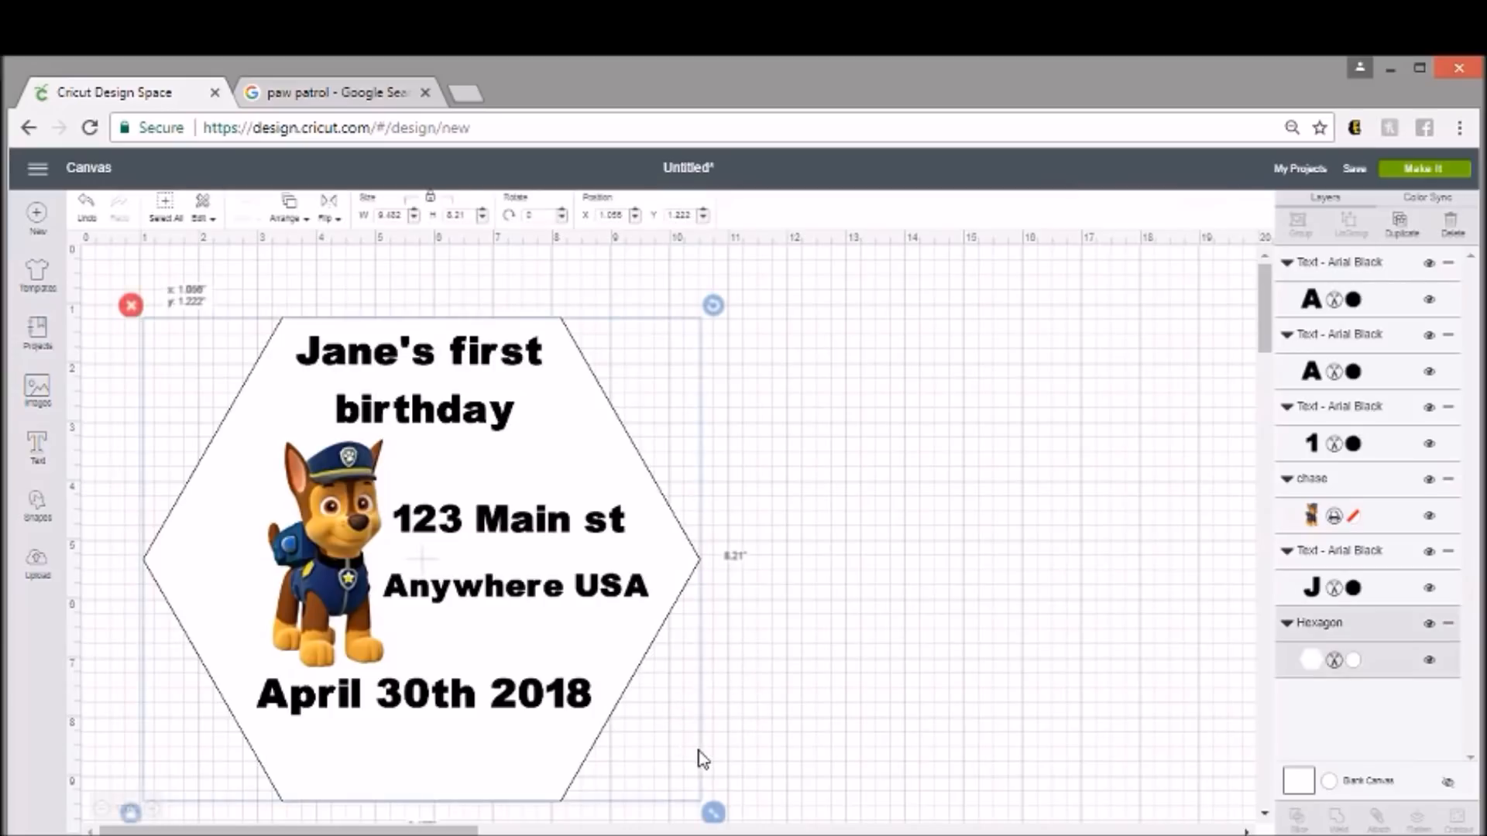
click(1337, 591)
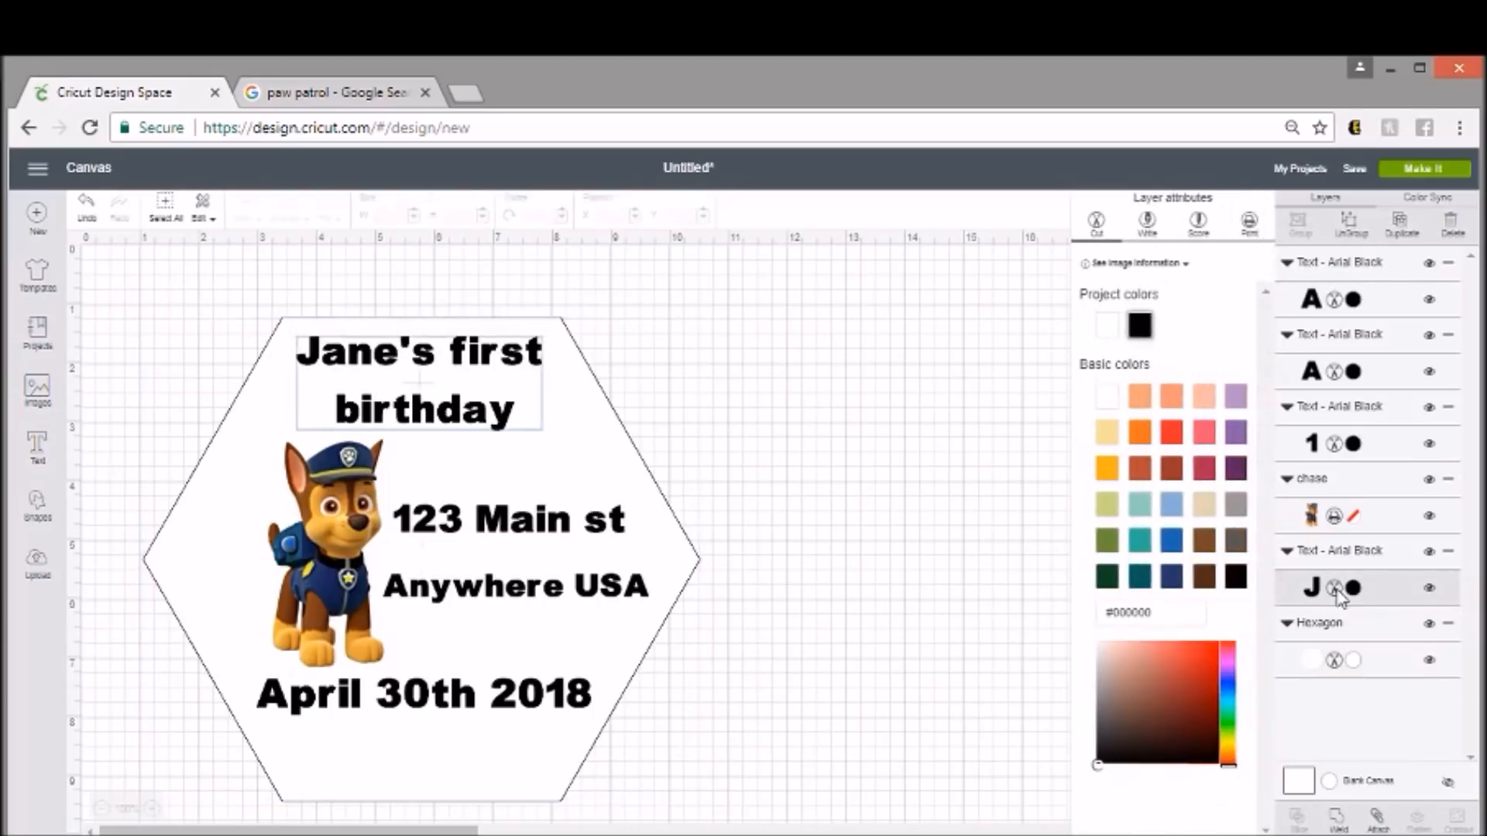
click(1004, 596)
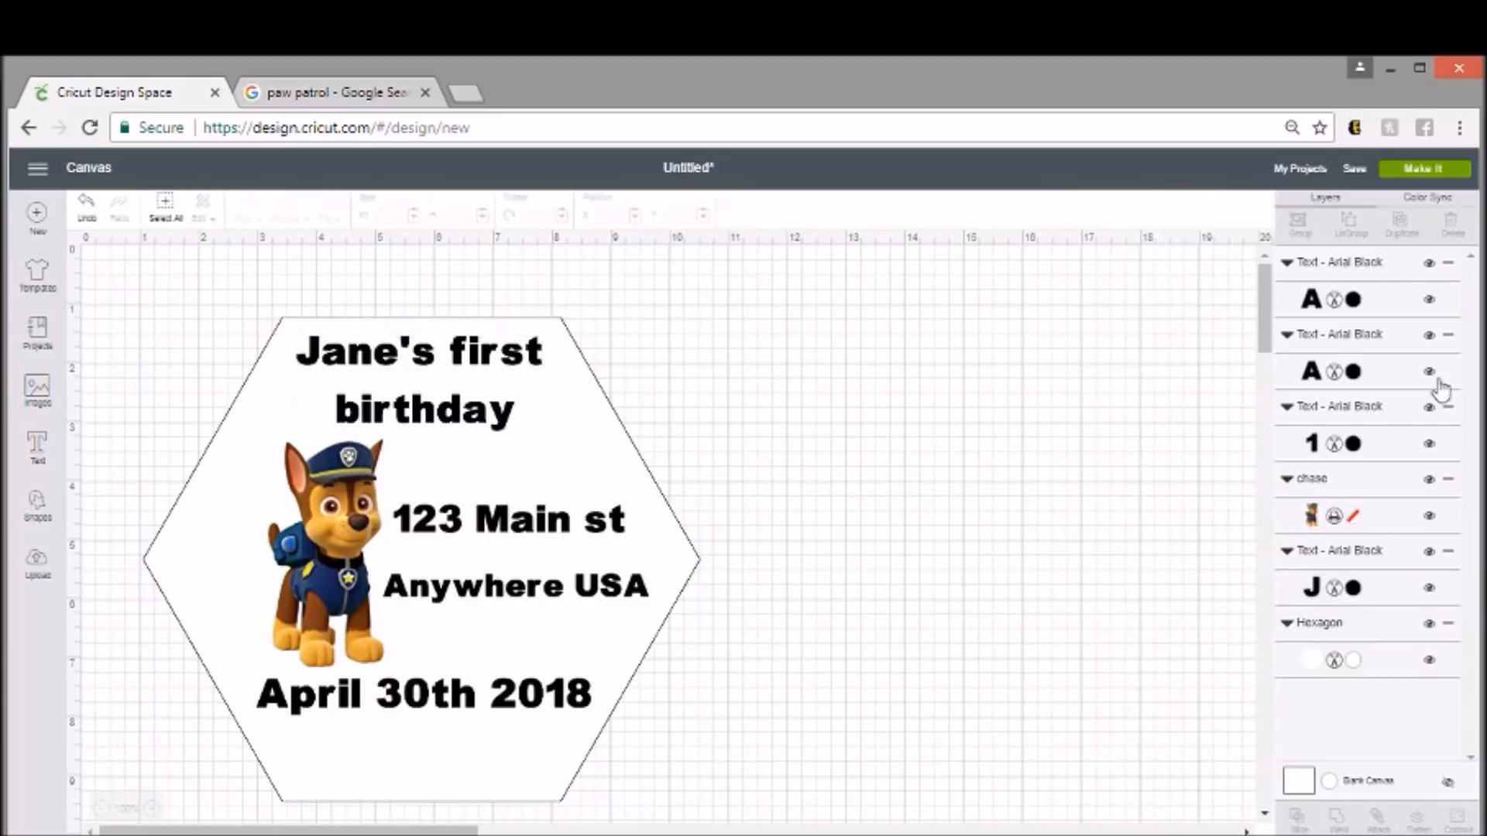
Change the line type of the birthday caption, both address lines and the date from Cut to Print
click(1335, 591)
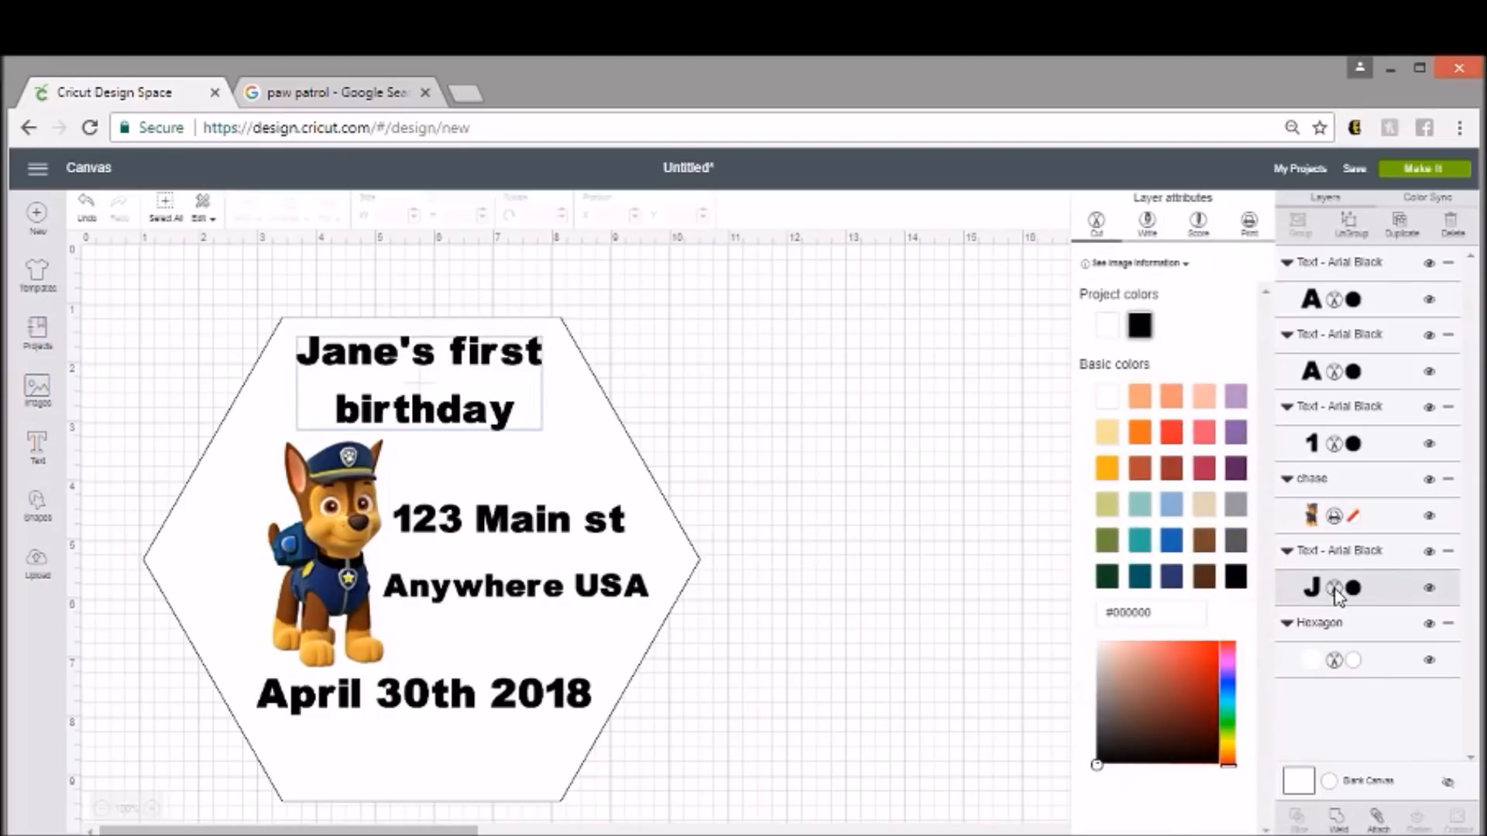
click(1249, 224)
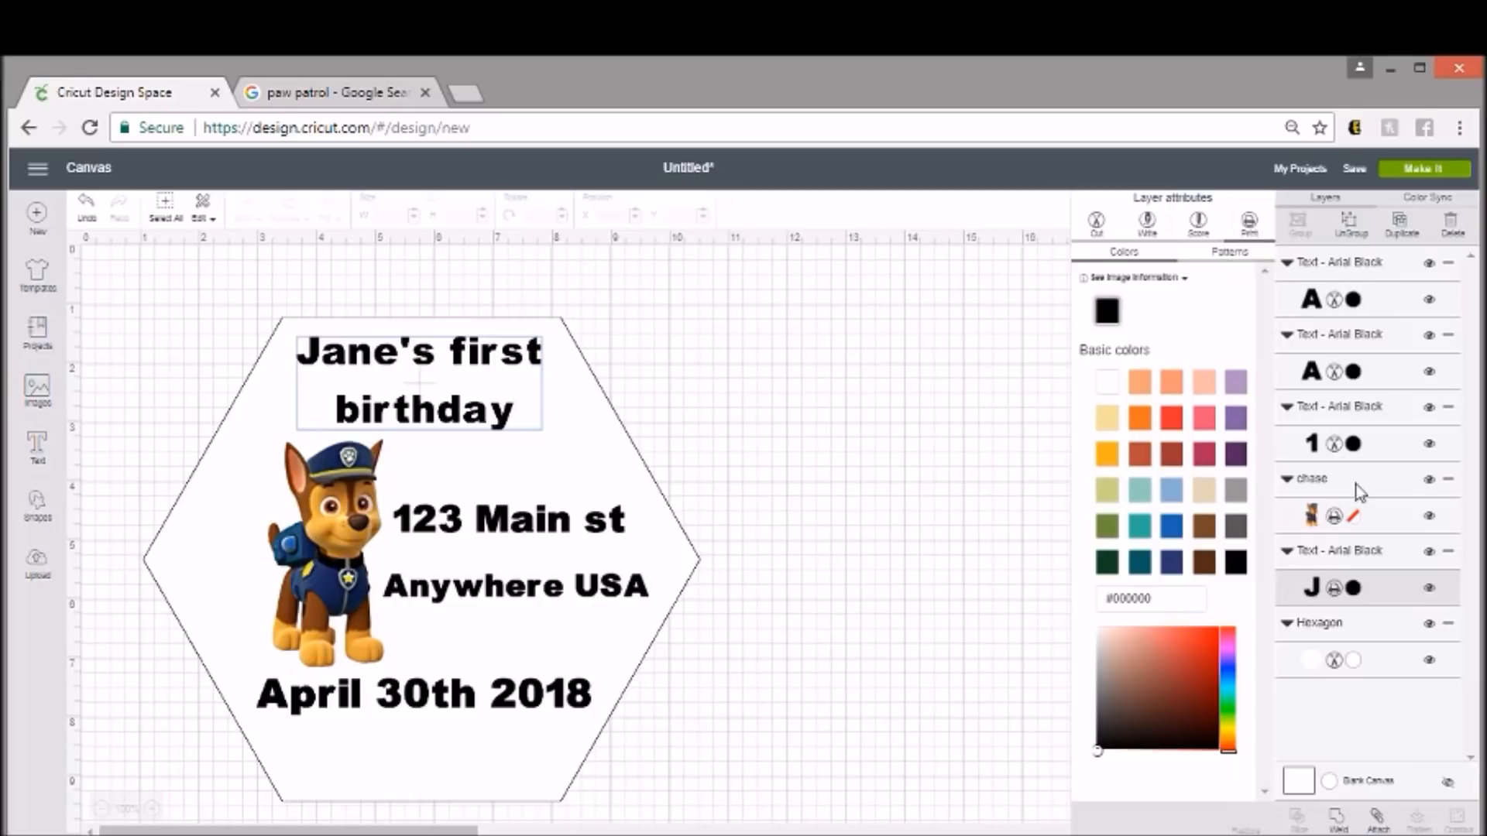
click(1339, 449)
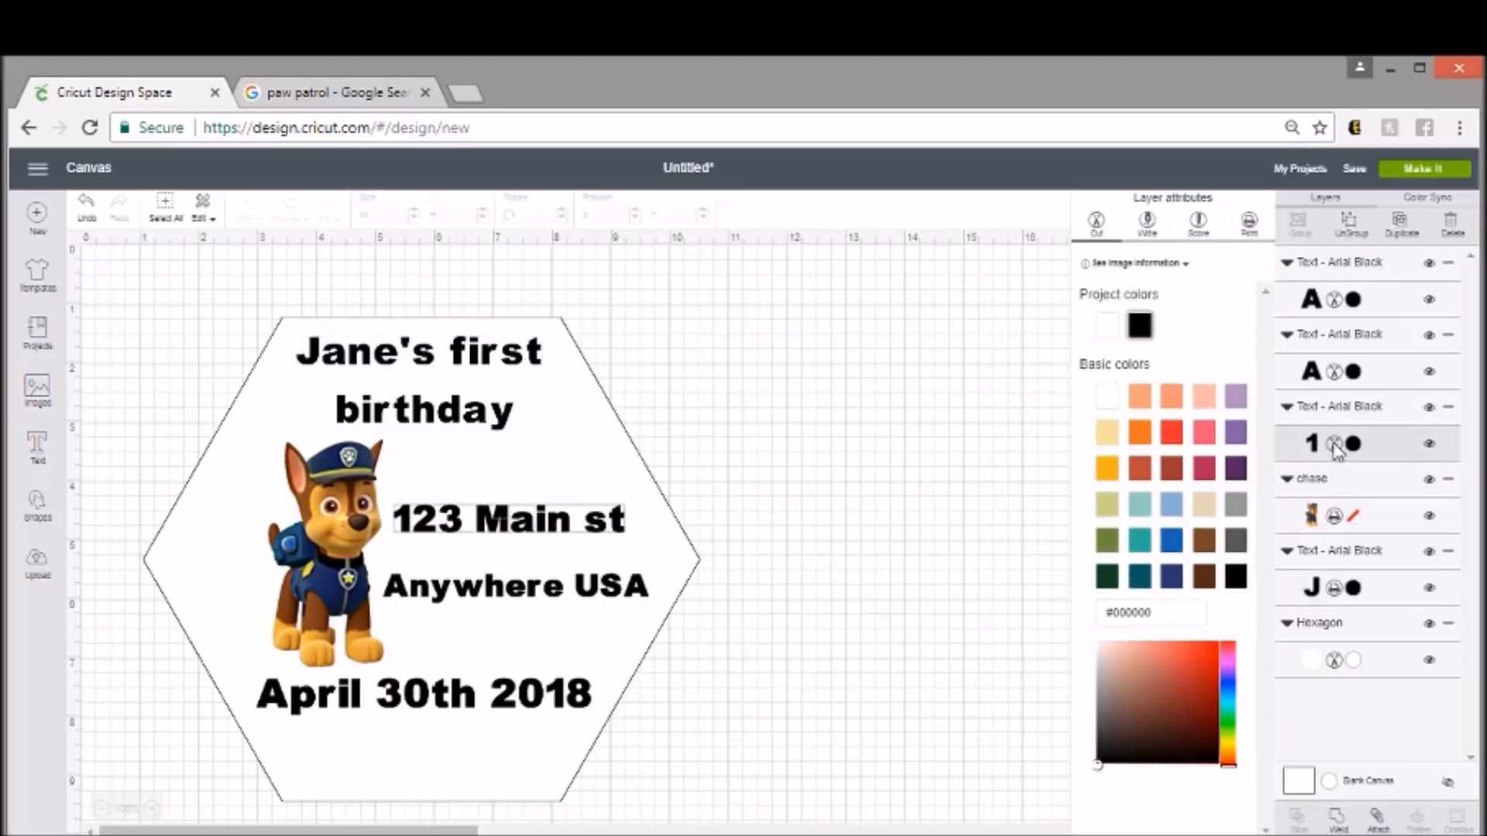
click(1249, 224)
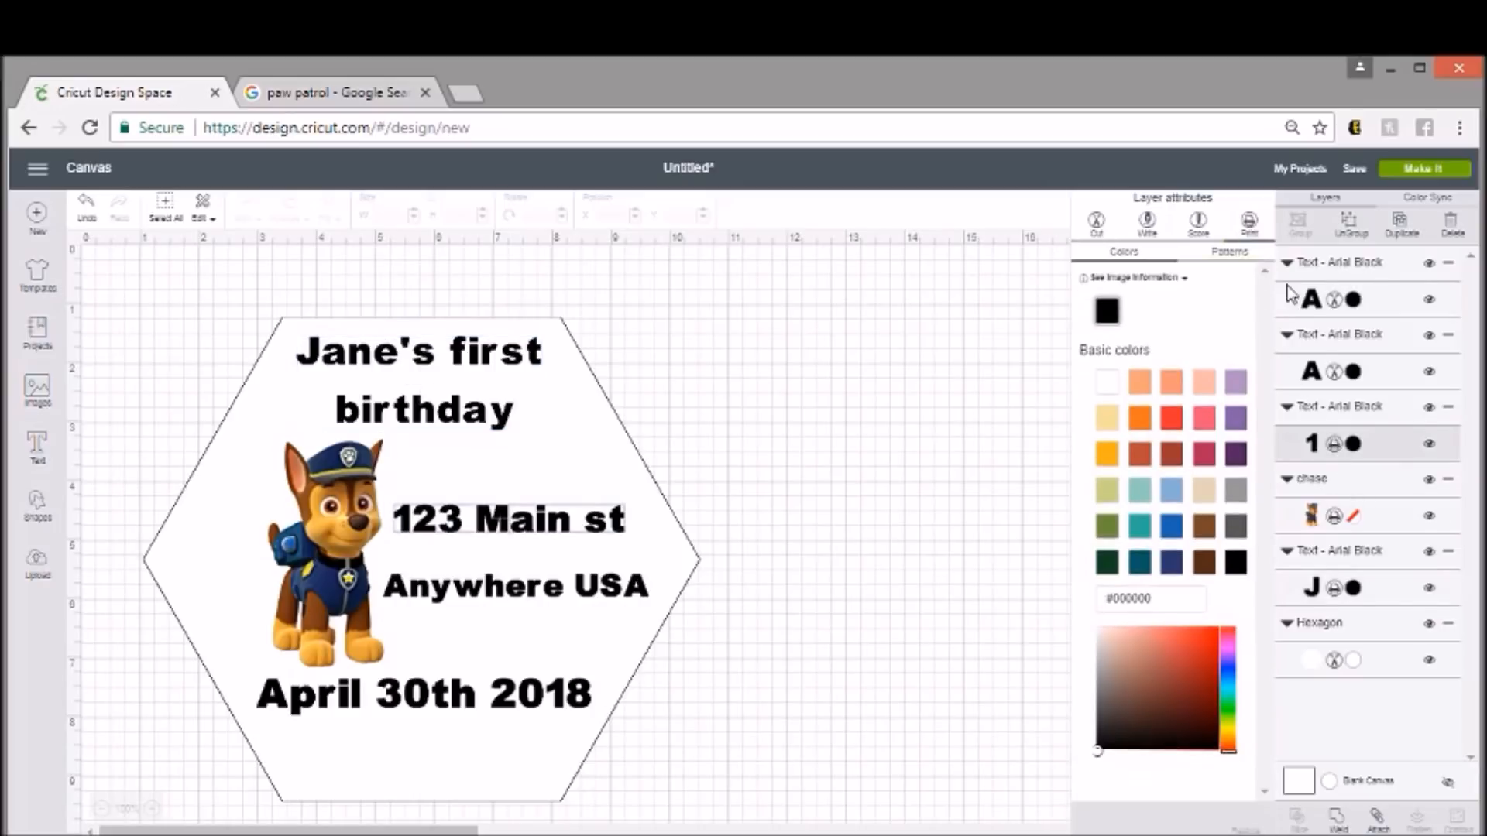
click(1330, 374)
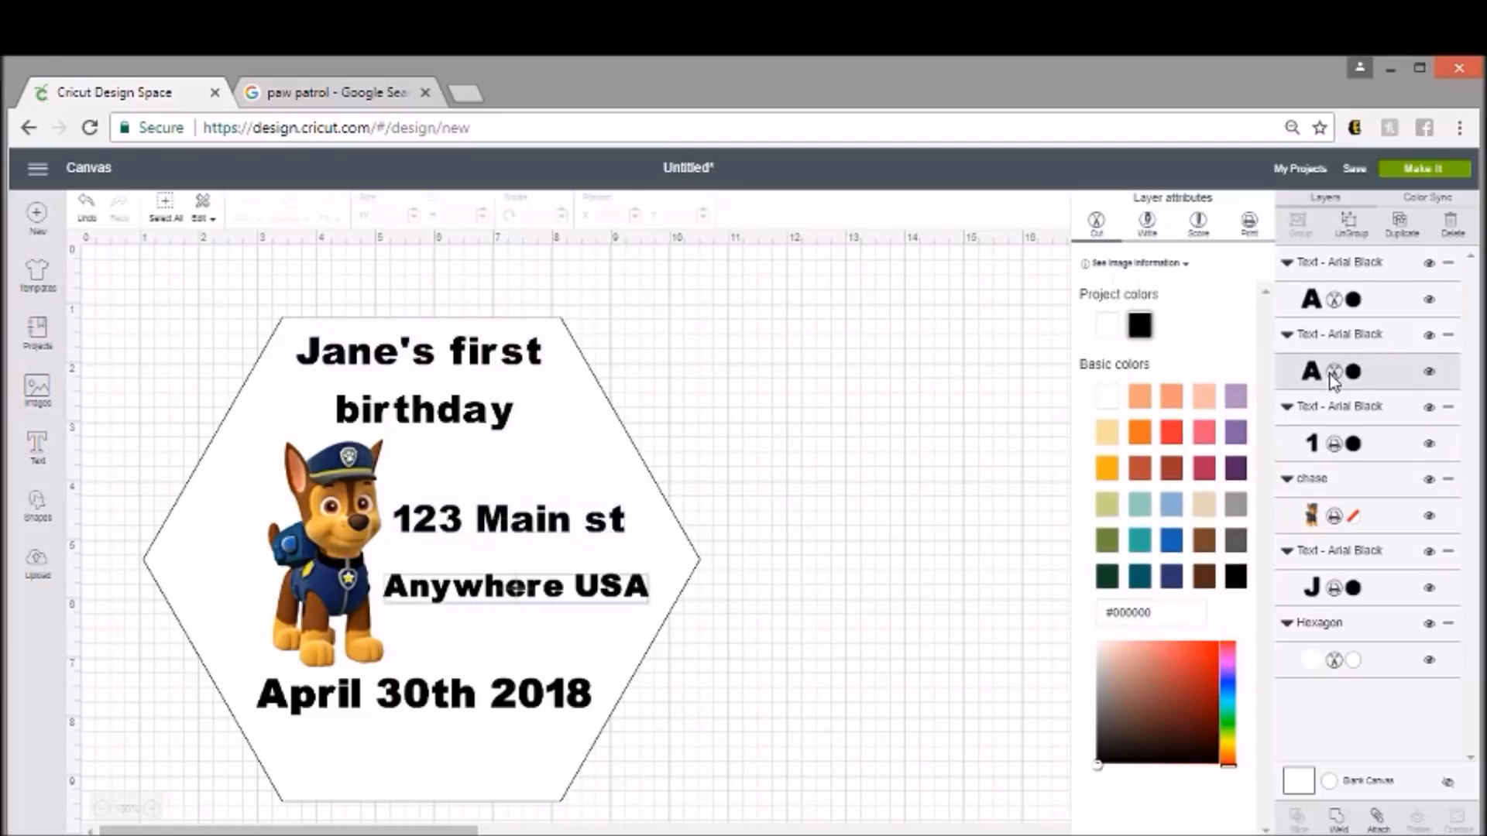
click(1248, 223)
click(1342, 307)
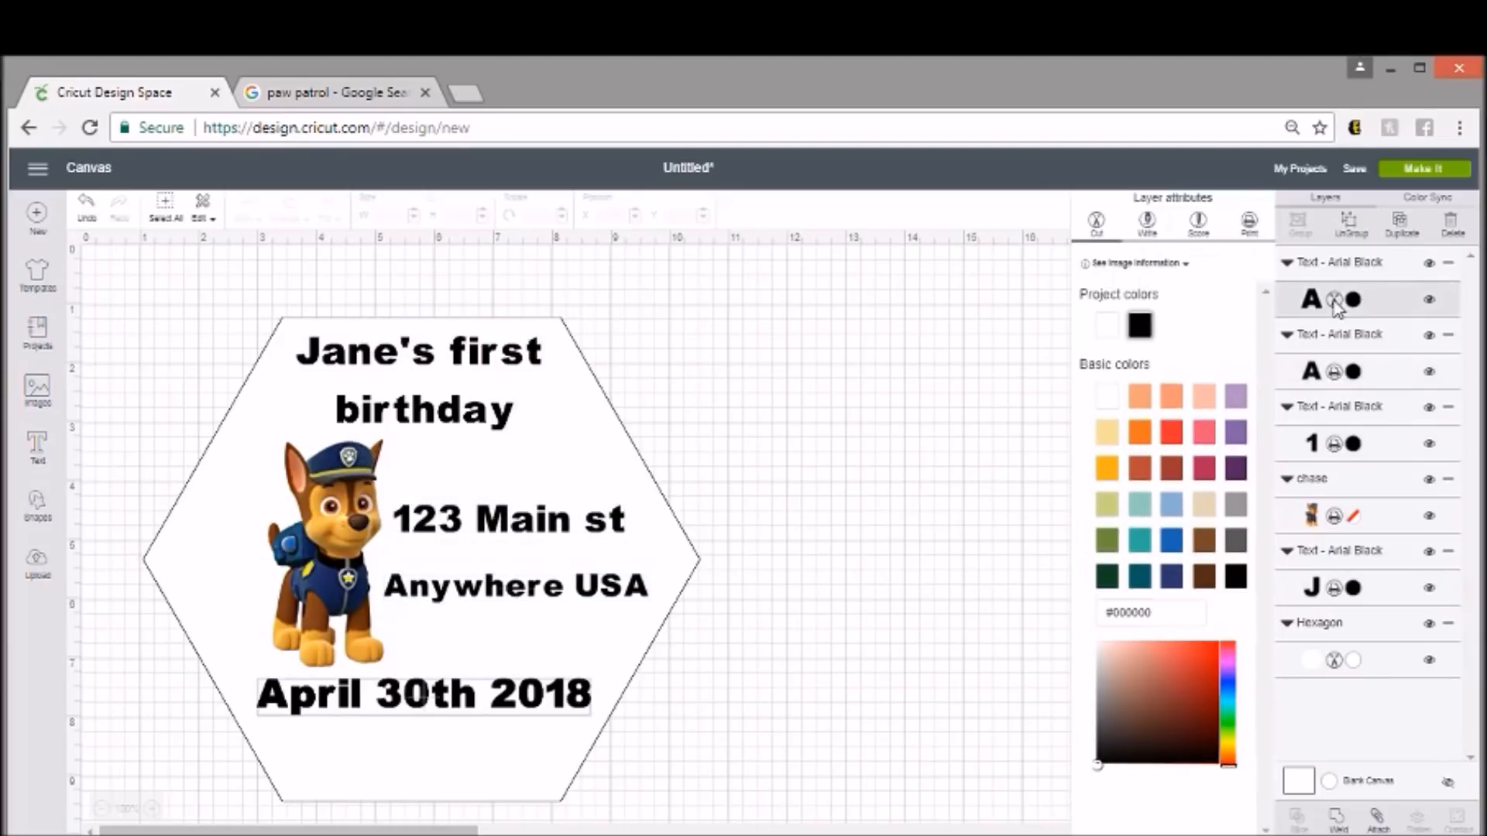
click(1250, 226)
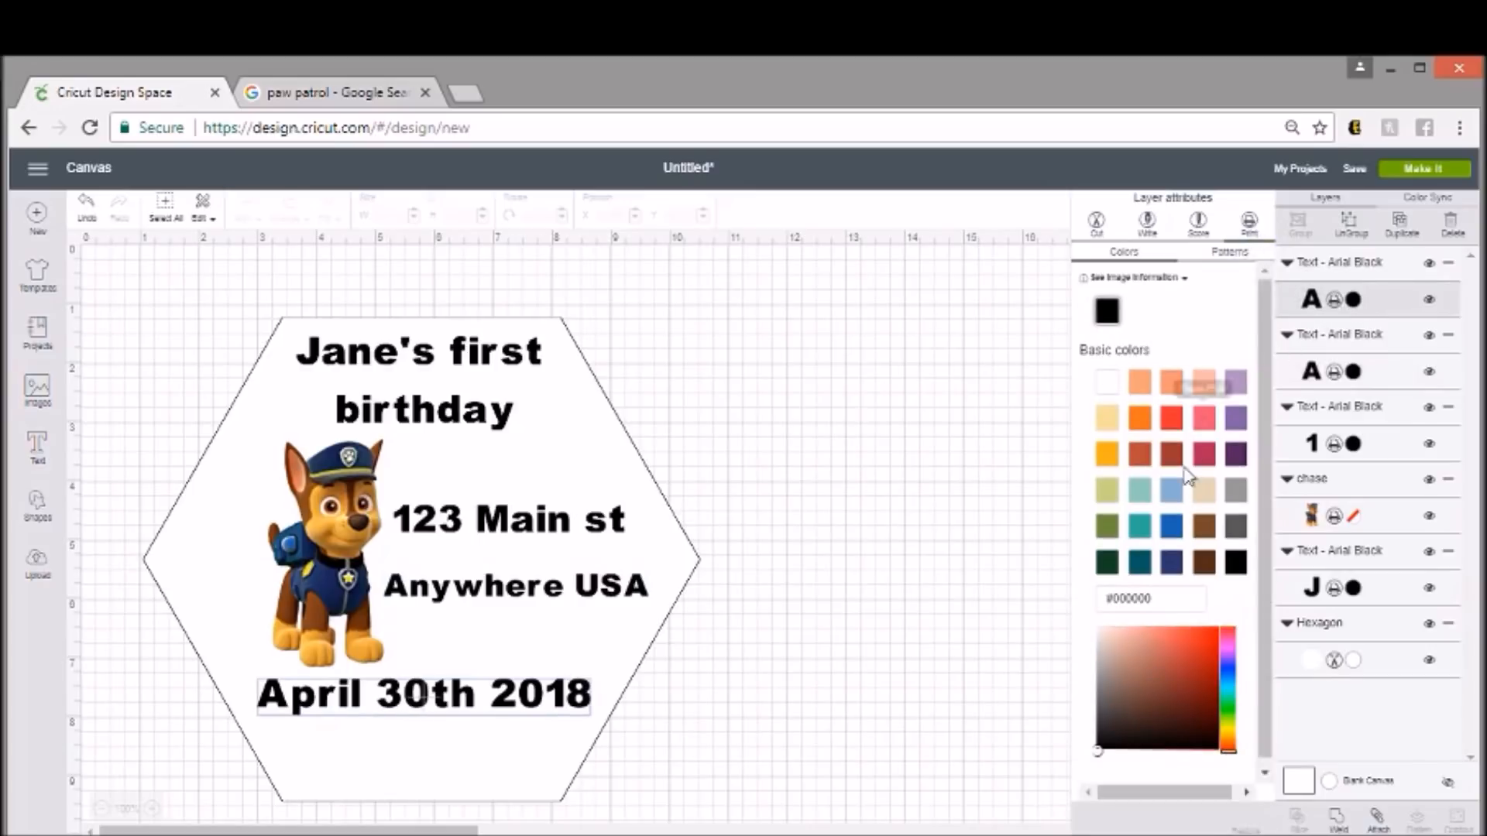
Colour the date Blueberry, the second address line Wine, the street line Castle Gray and the birthday caption Adobe Clay orange
click(1172, 528)
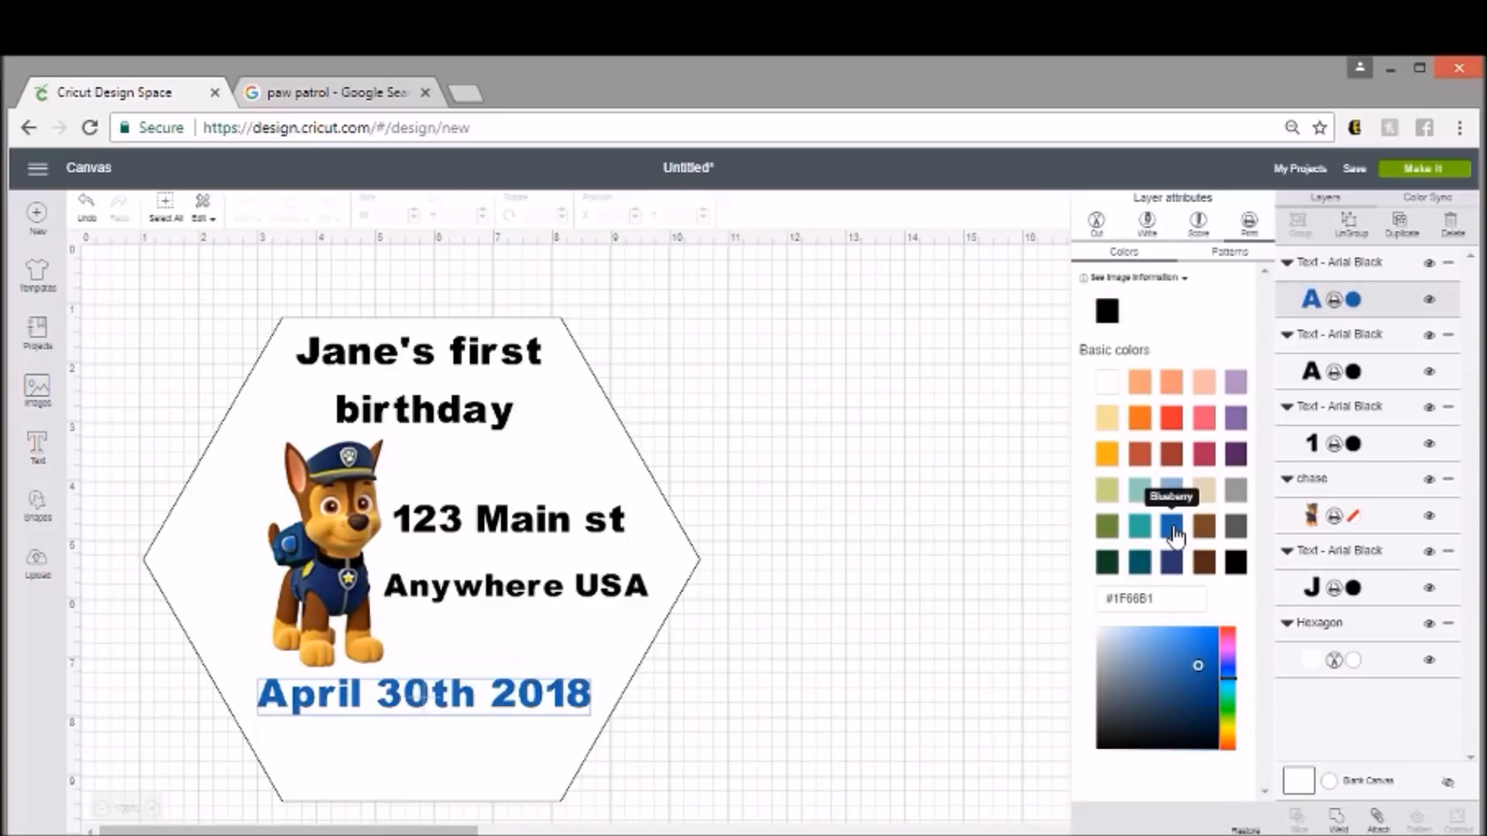
click(1353, 376)
click(1171, 456)
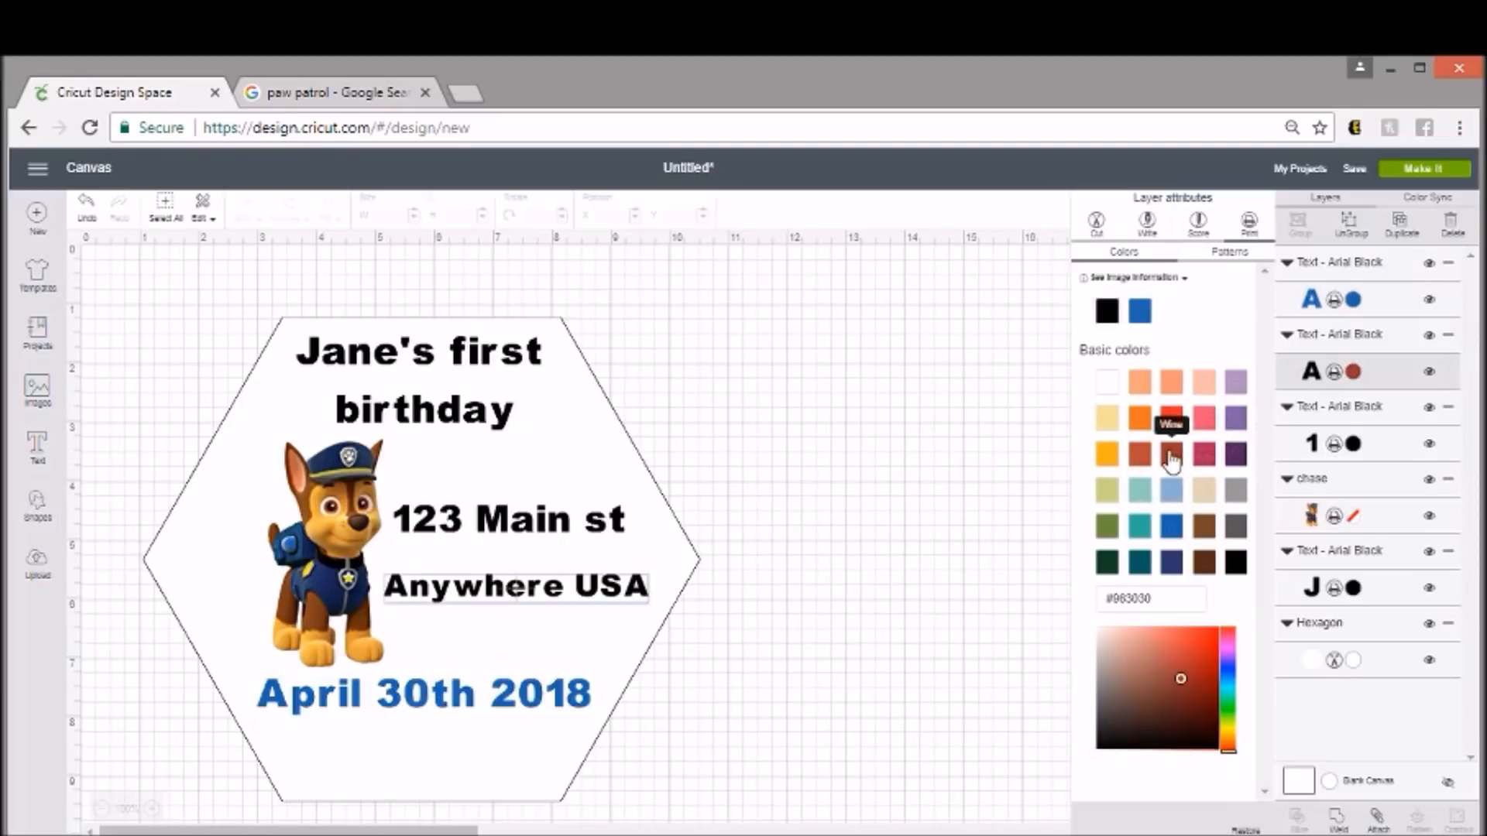
click(1355, 446)
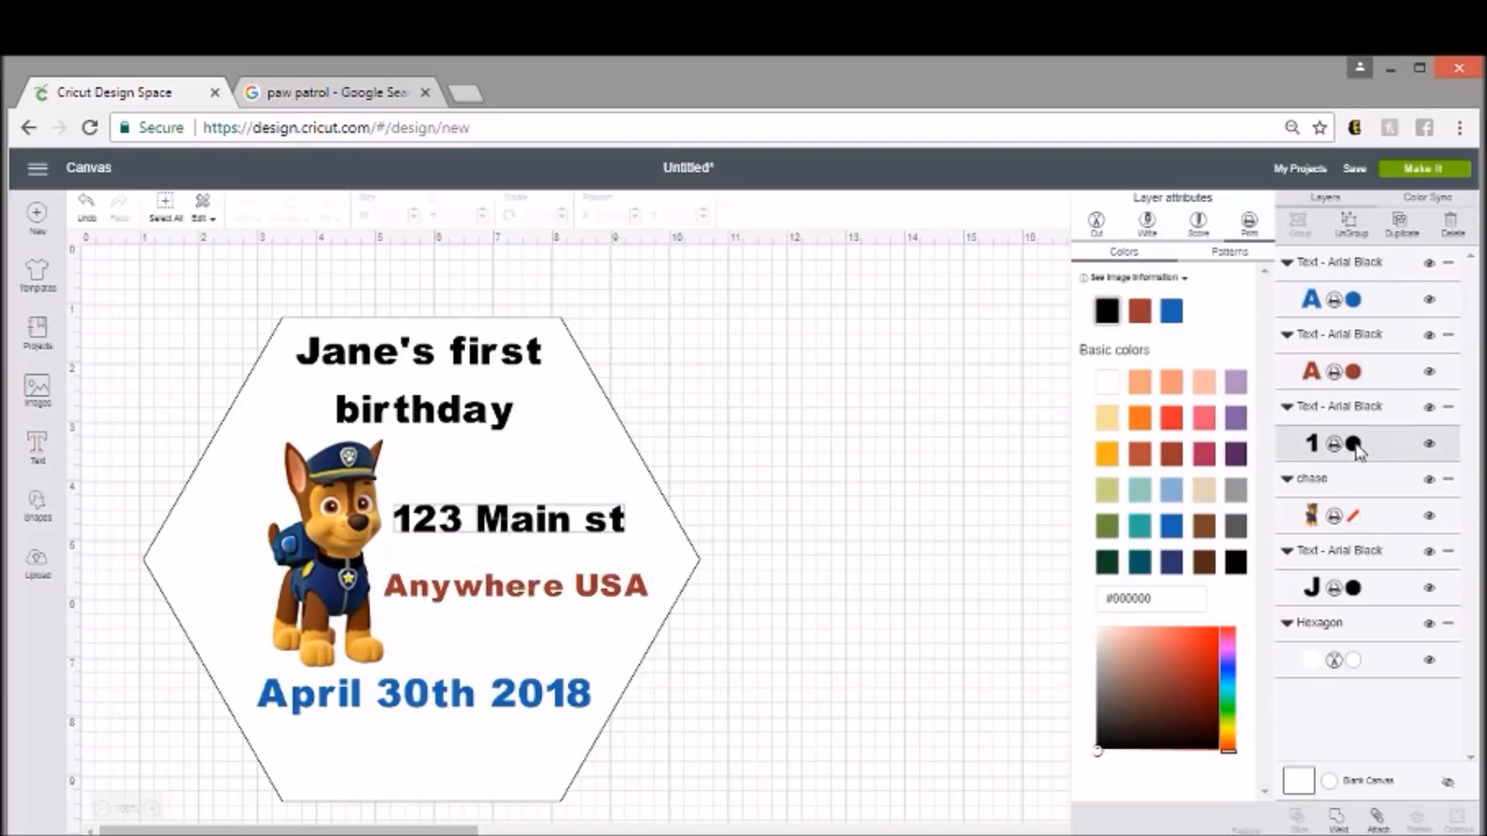
click(1236, 526)
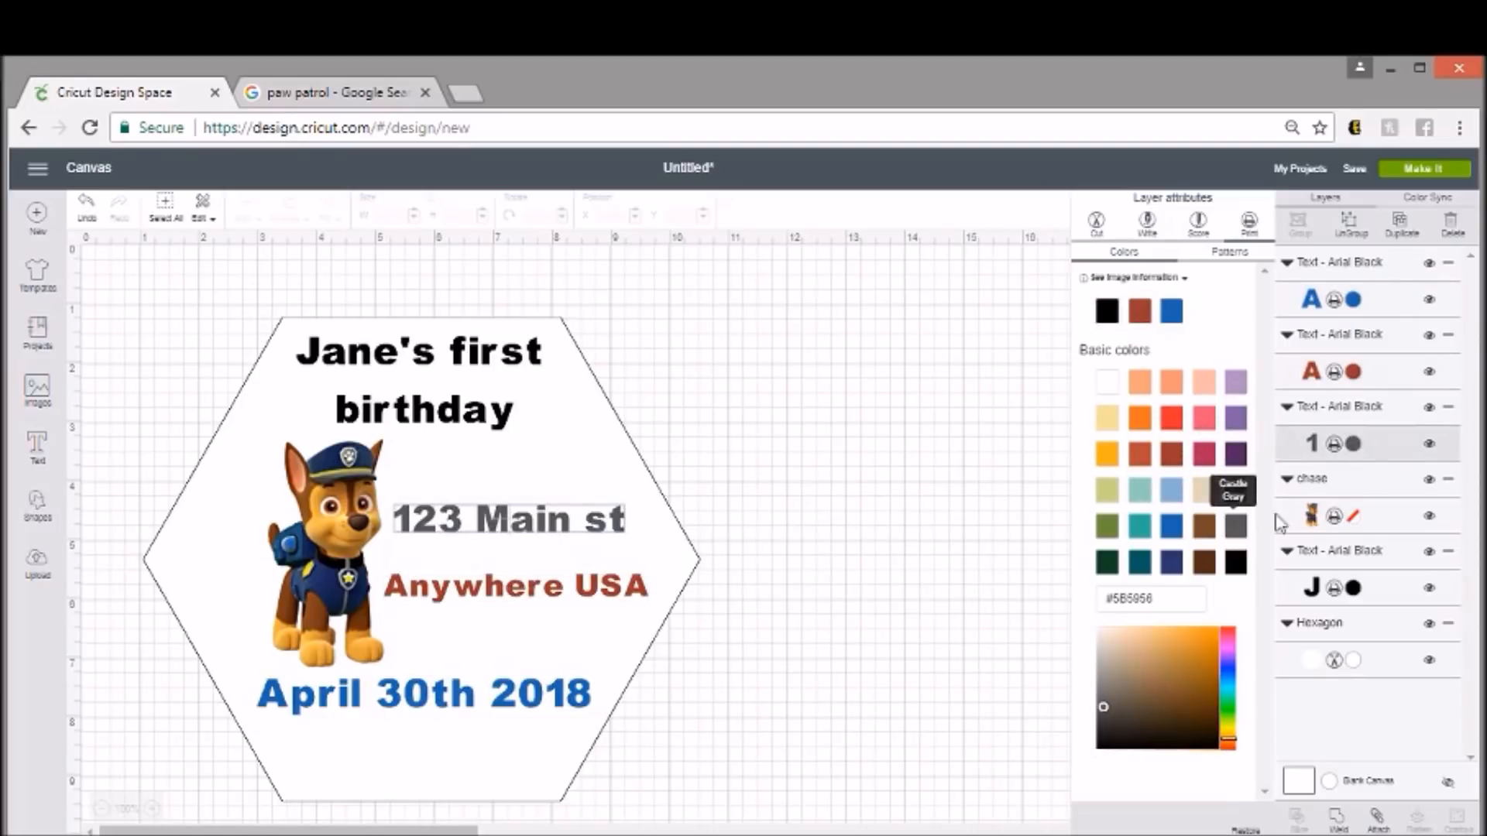
click(1360, 590)
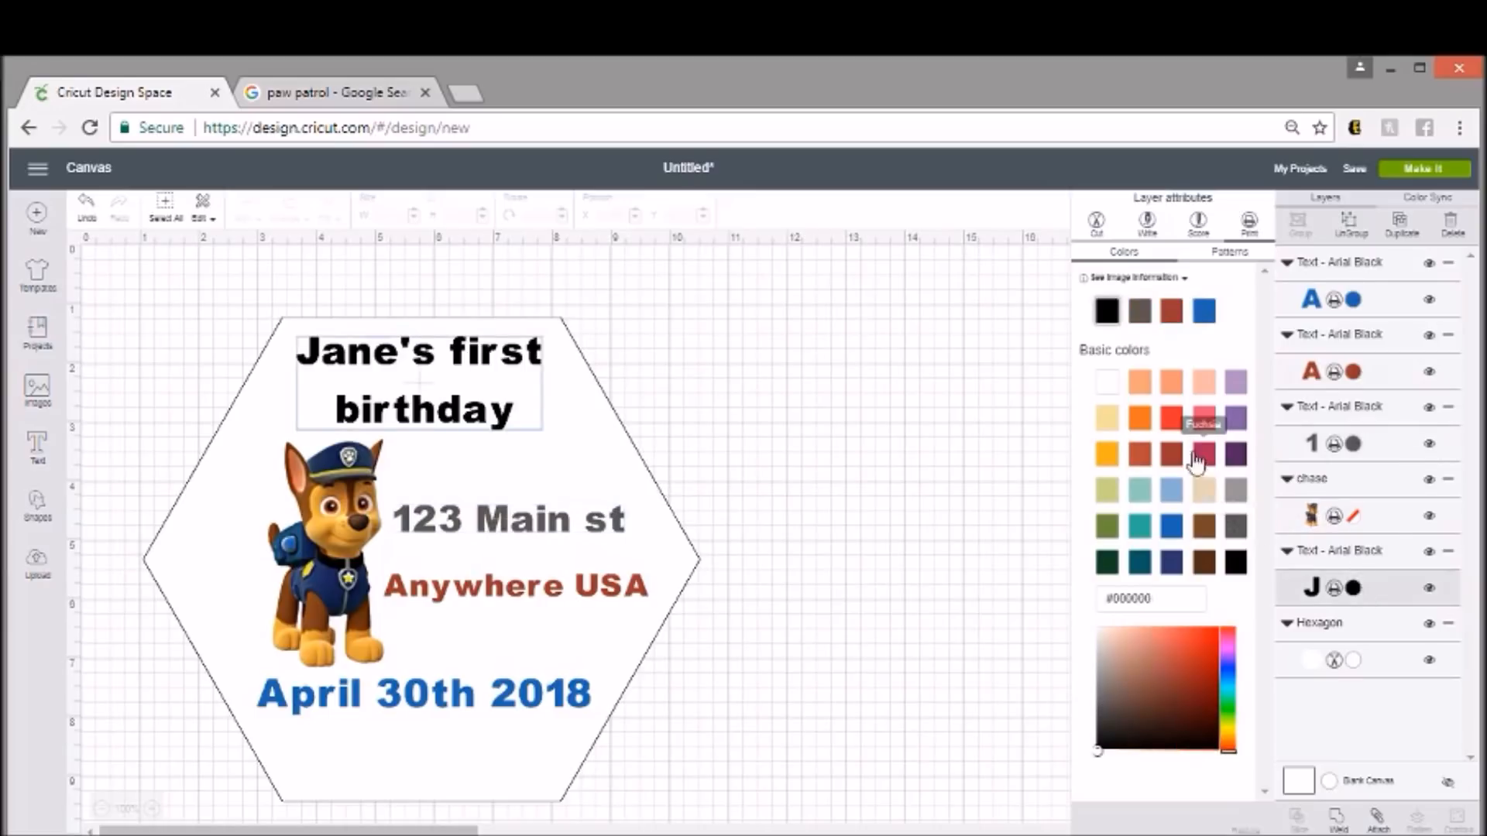
click(1138, 422)
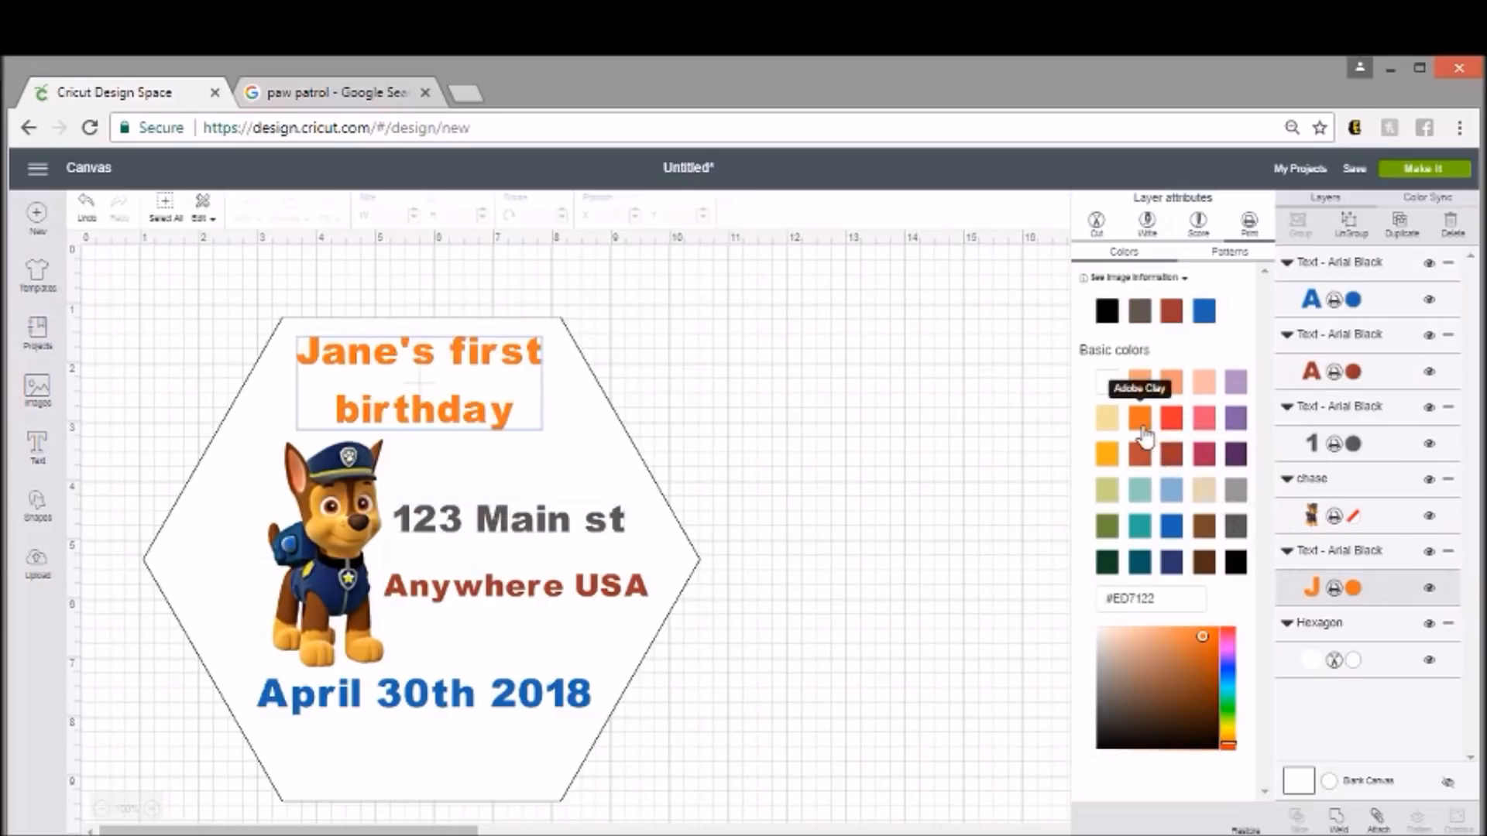
click(821, 466)
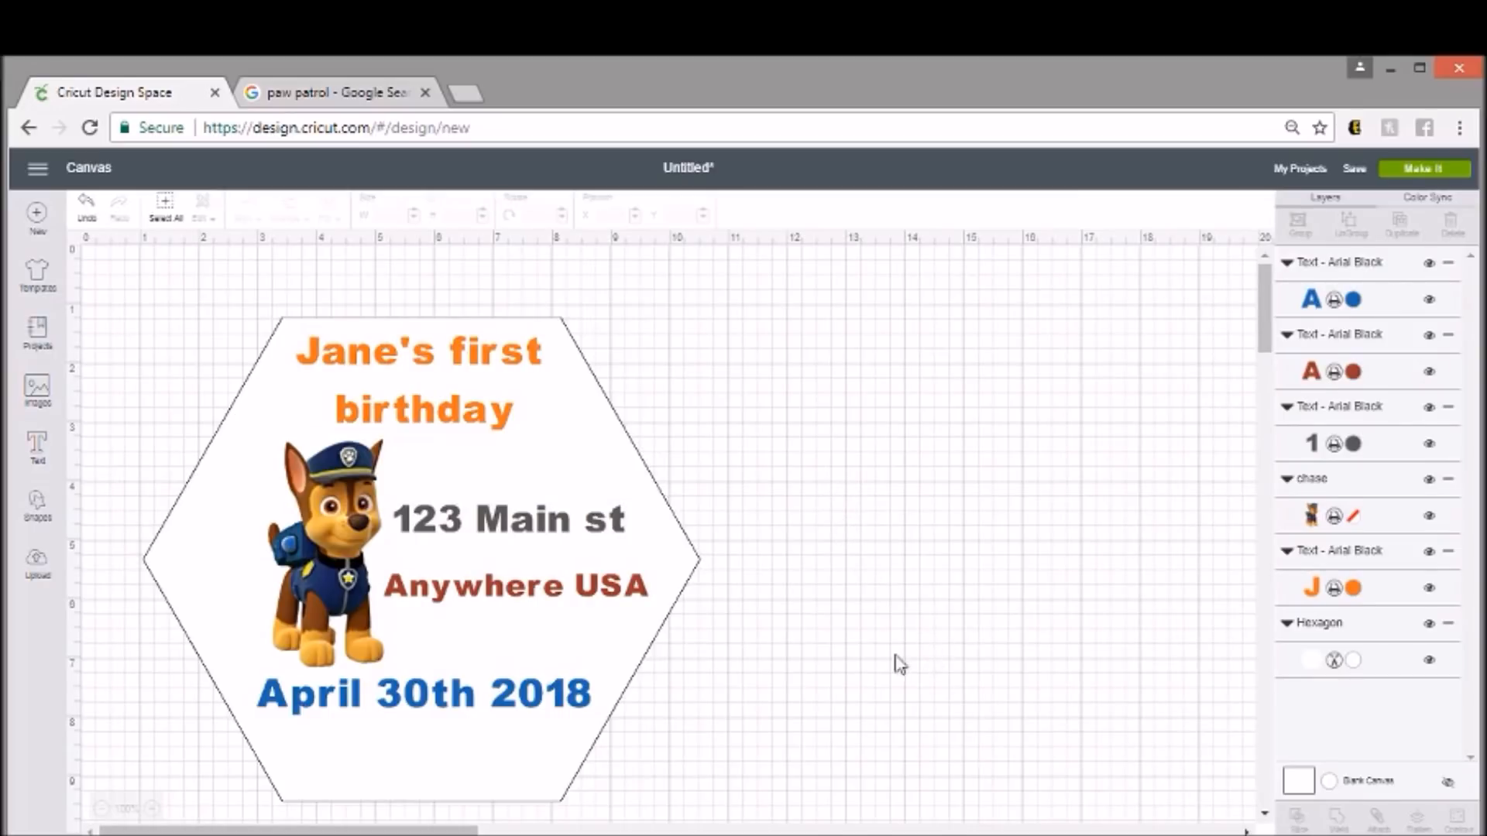
Preview the print-and-cut mat and the hexagon's separate cut mat, and return to the canvas
click(1442, 173)
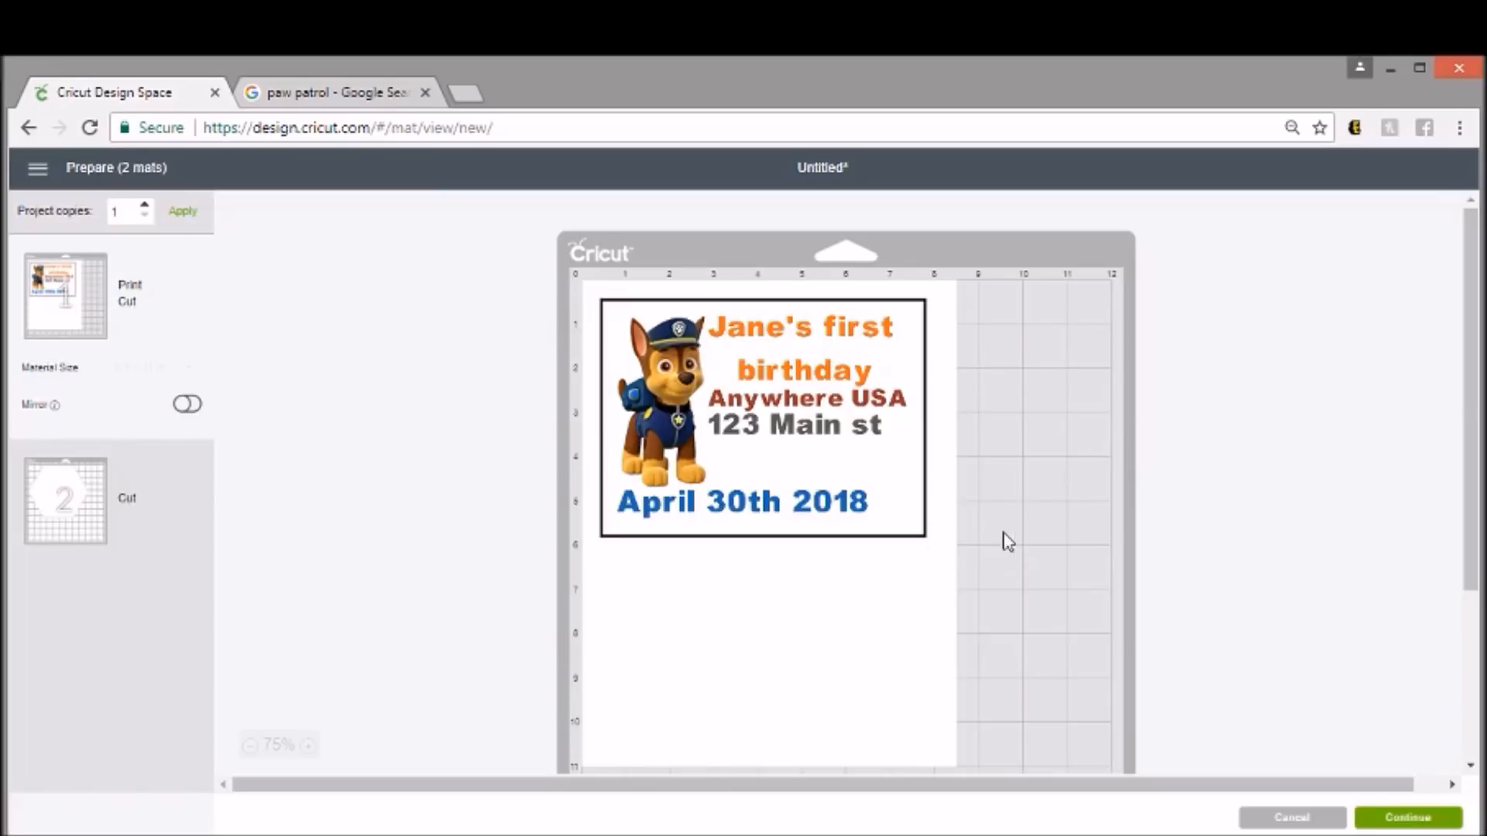
click(74, 519)
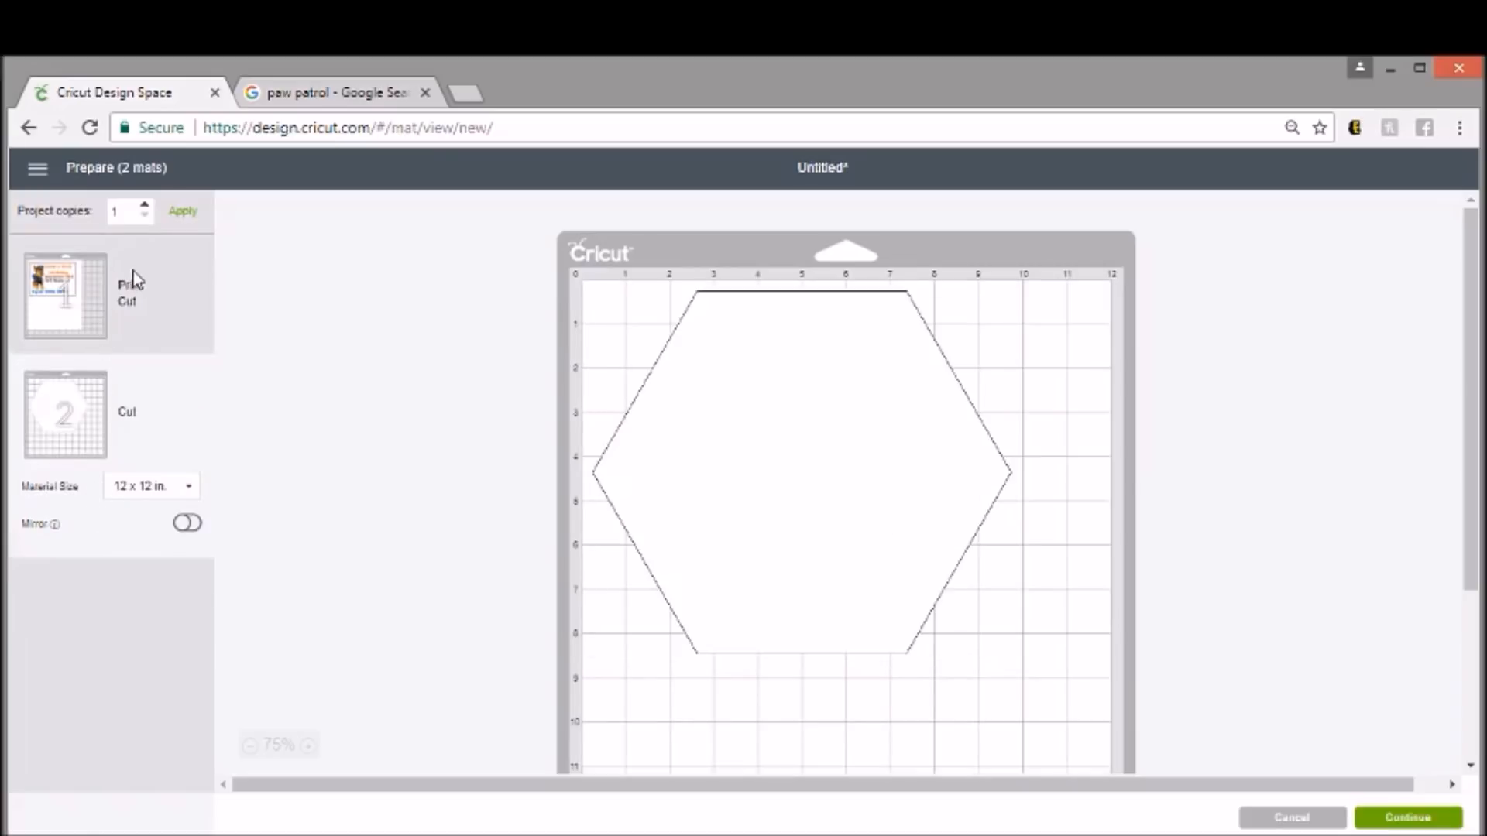
click(72, 280)
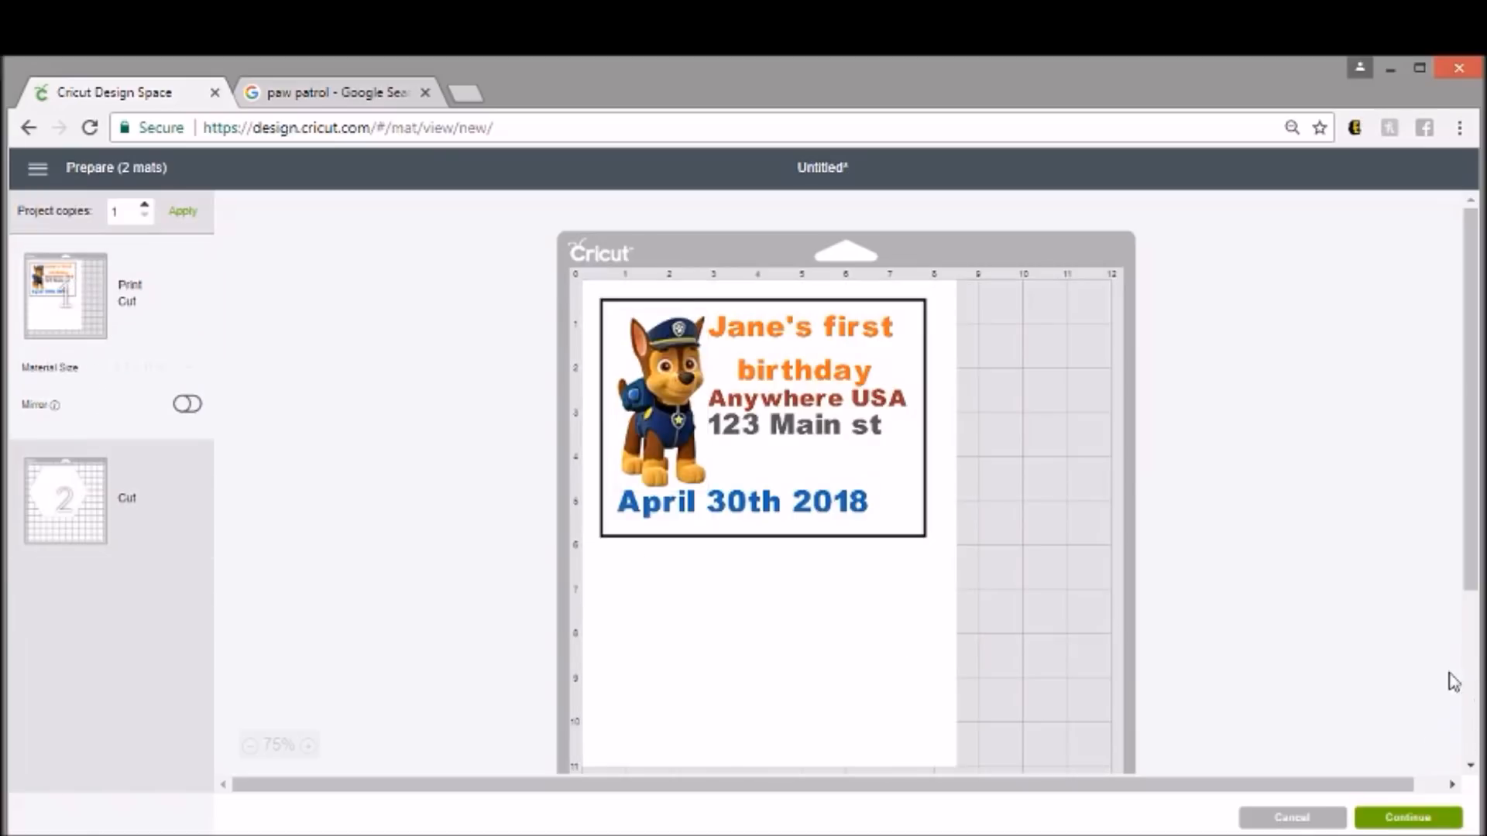
click(1291, 818)
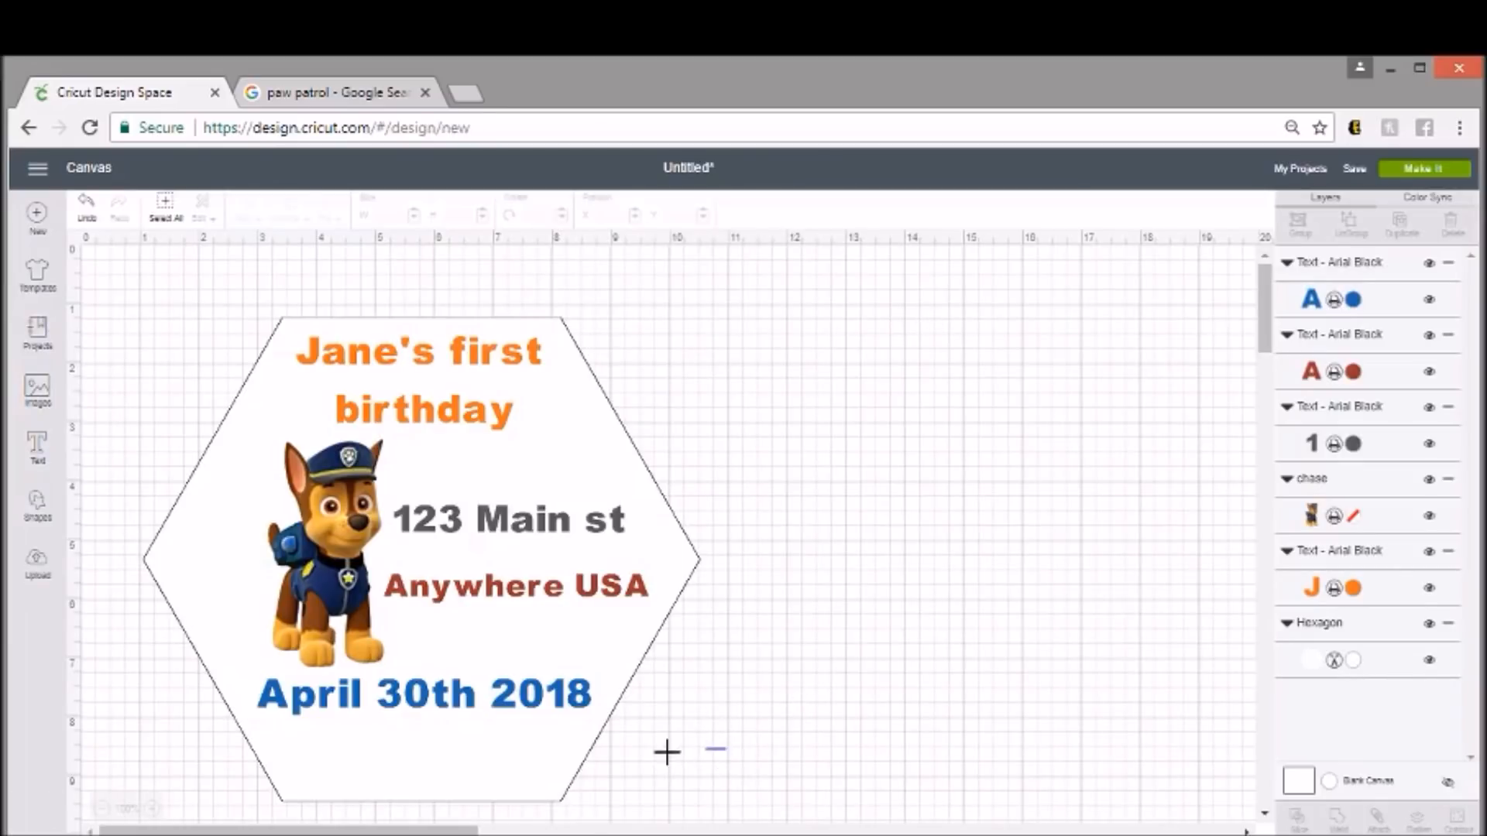
Flatten the hexagon, the dog image and all the texts into a single printable layer
drag(725, 748, 203, 302)
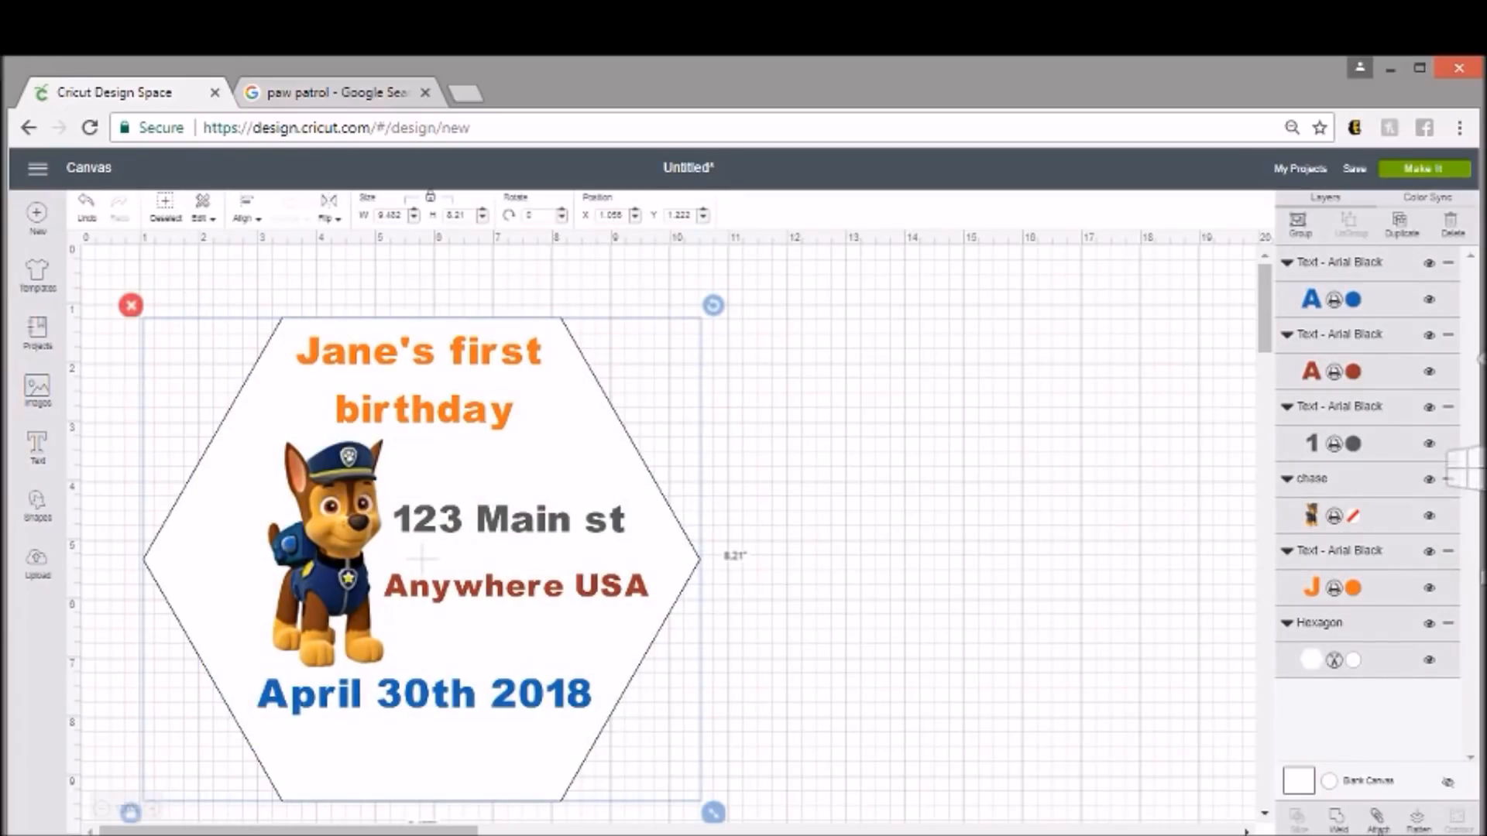
click(1417, 821)
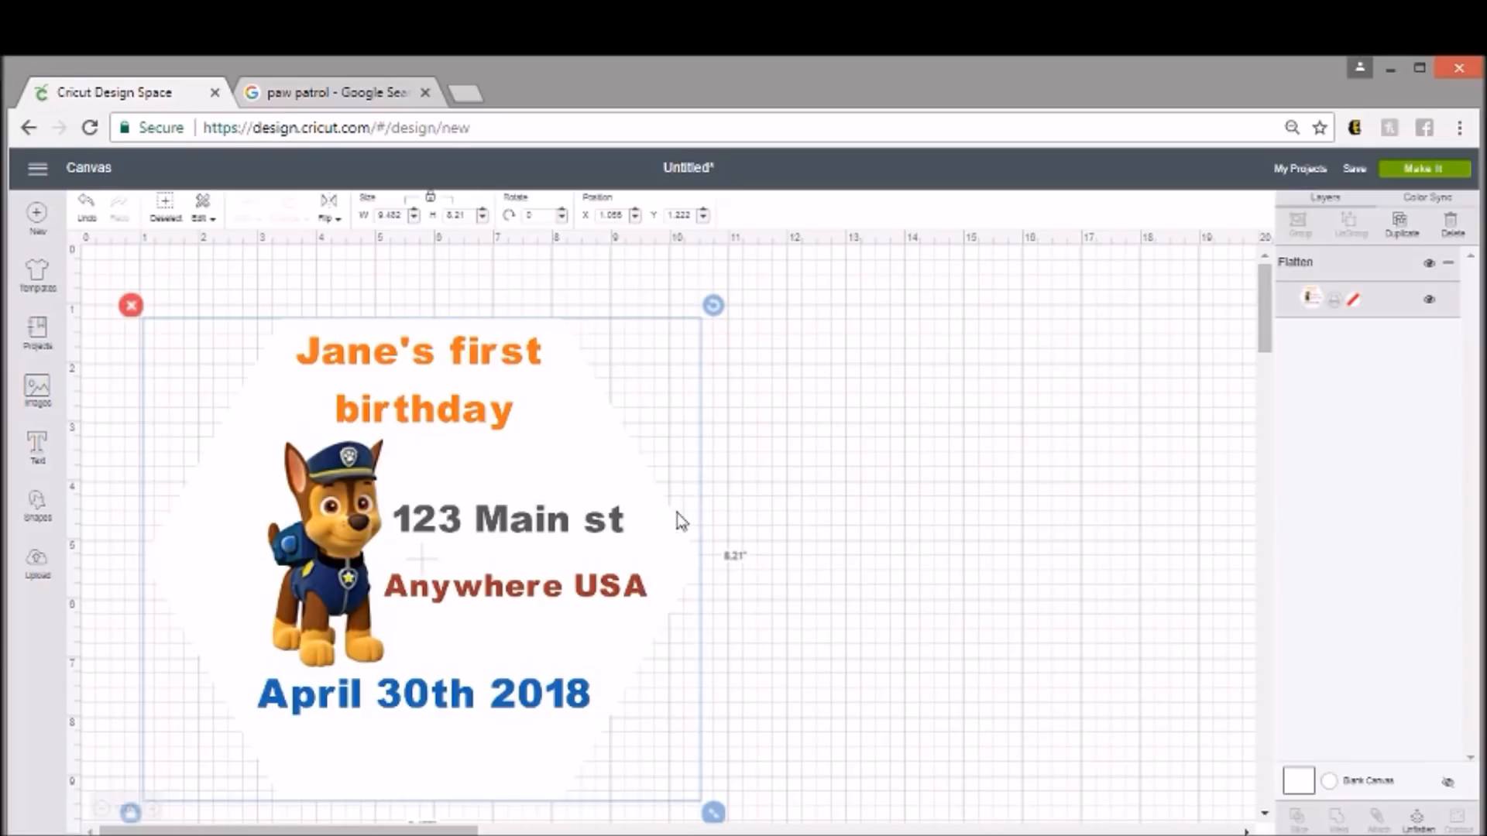
Try to make the flattened design, and shrink it to about 7.33 × 6.35 in to fit the printable size limit
click(1448, 170)
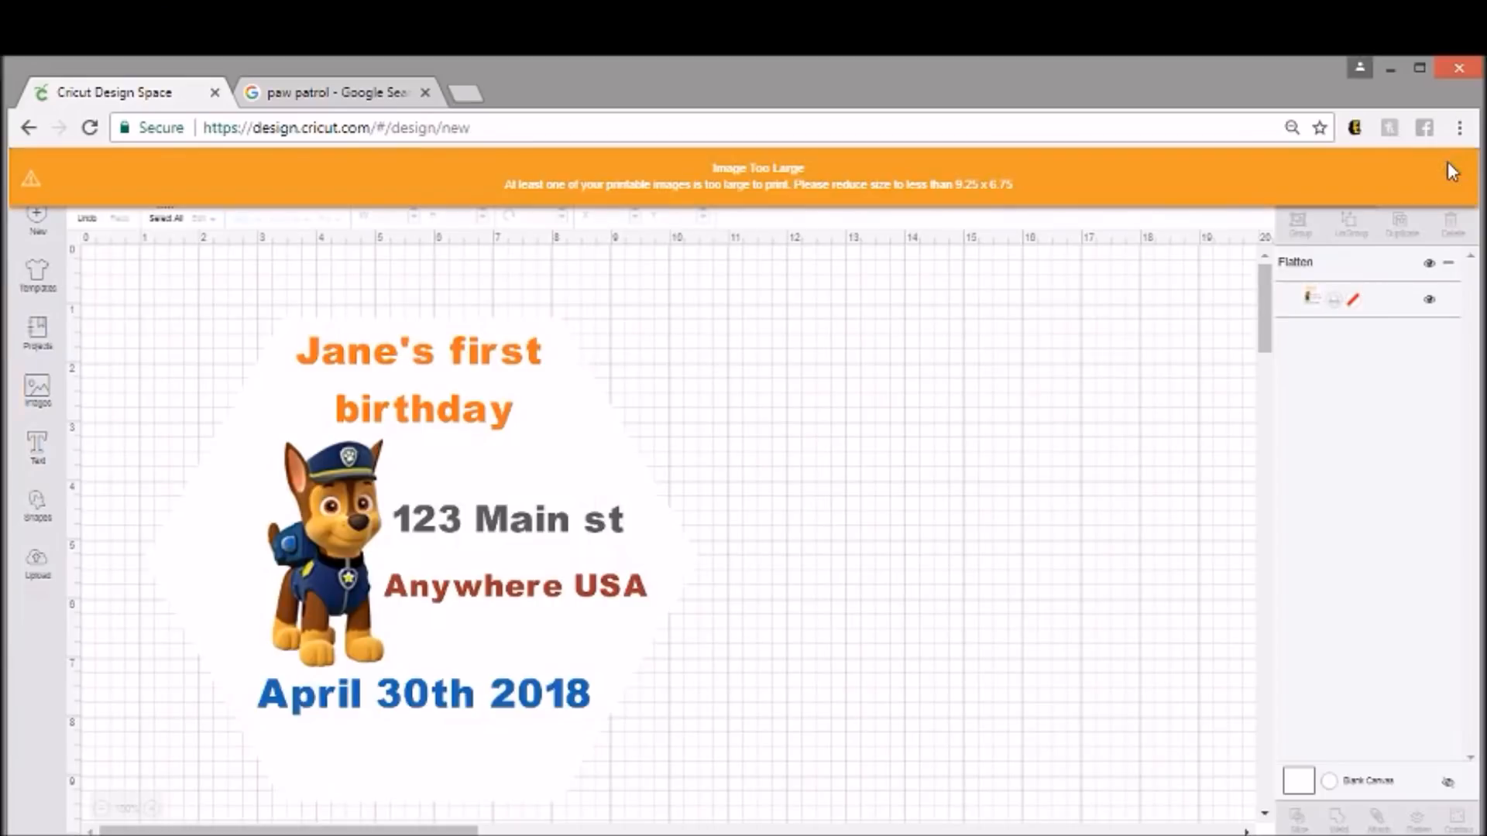
click(552, 624)
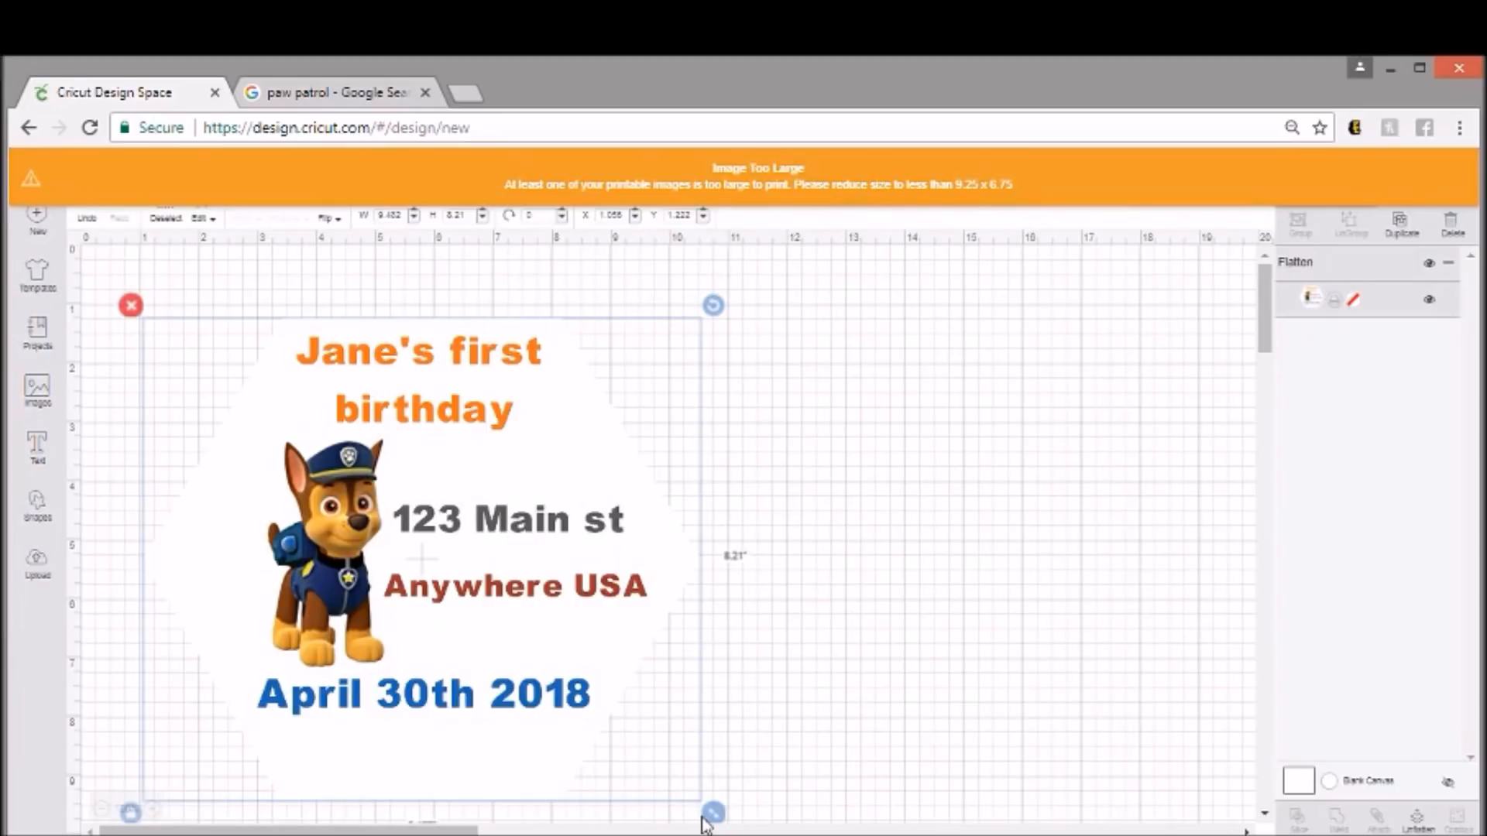
drag(713, 823, 587, 703)
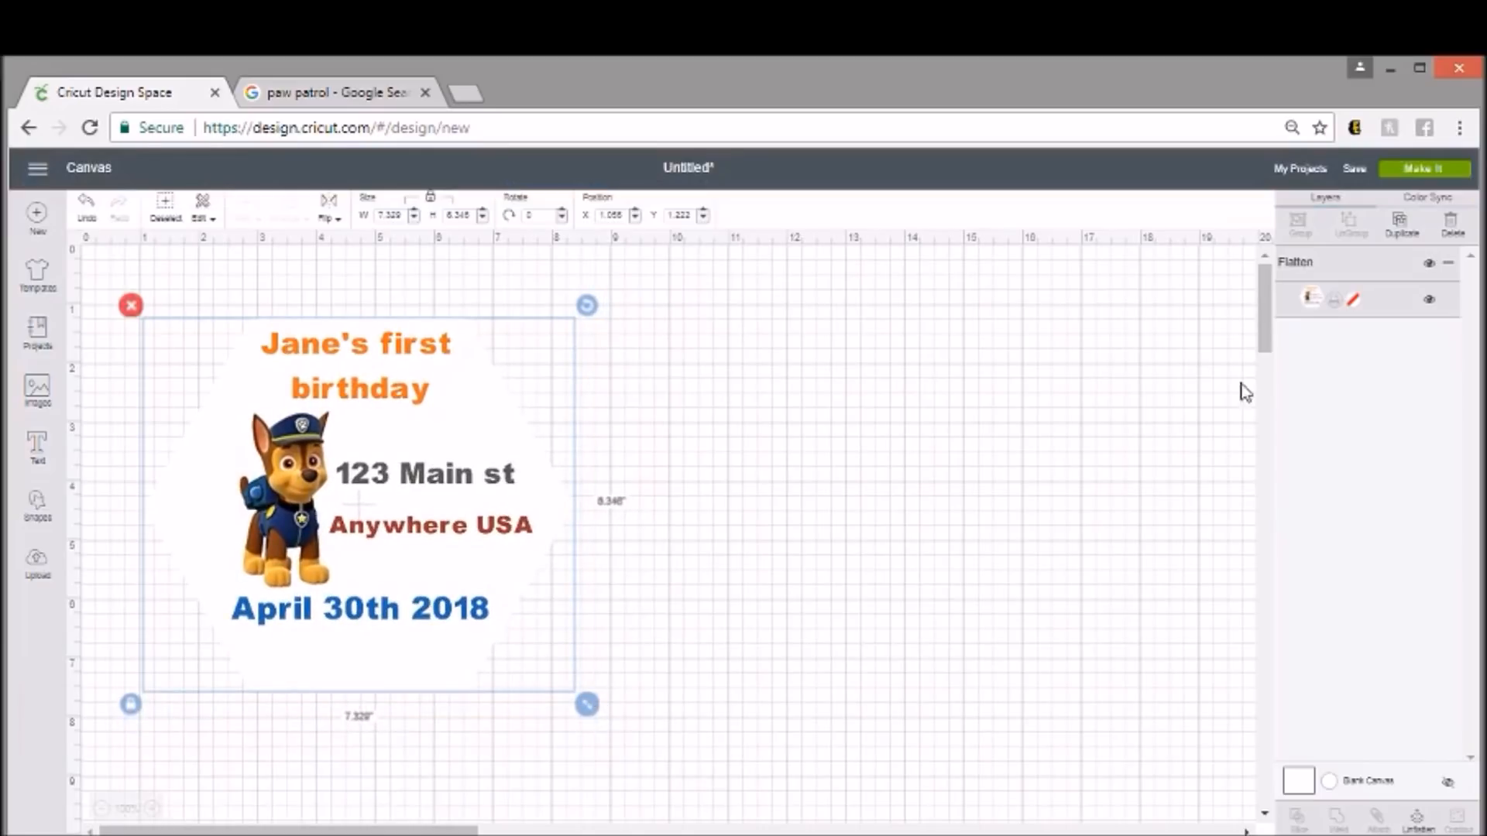
Make the flattened design, continue past the mat preview and open the print setup for sending it to the printer
click(1425, 168)
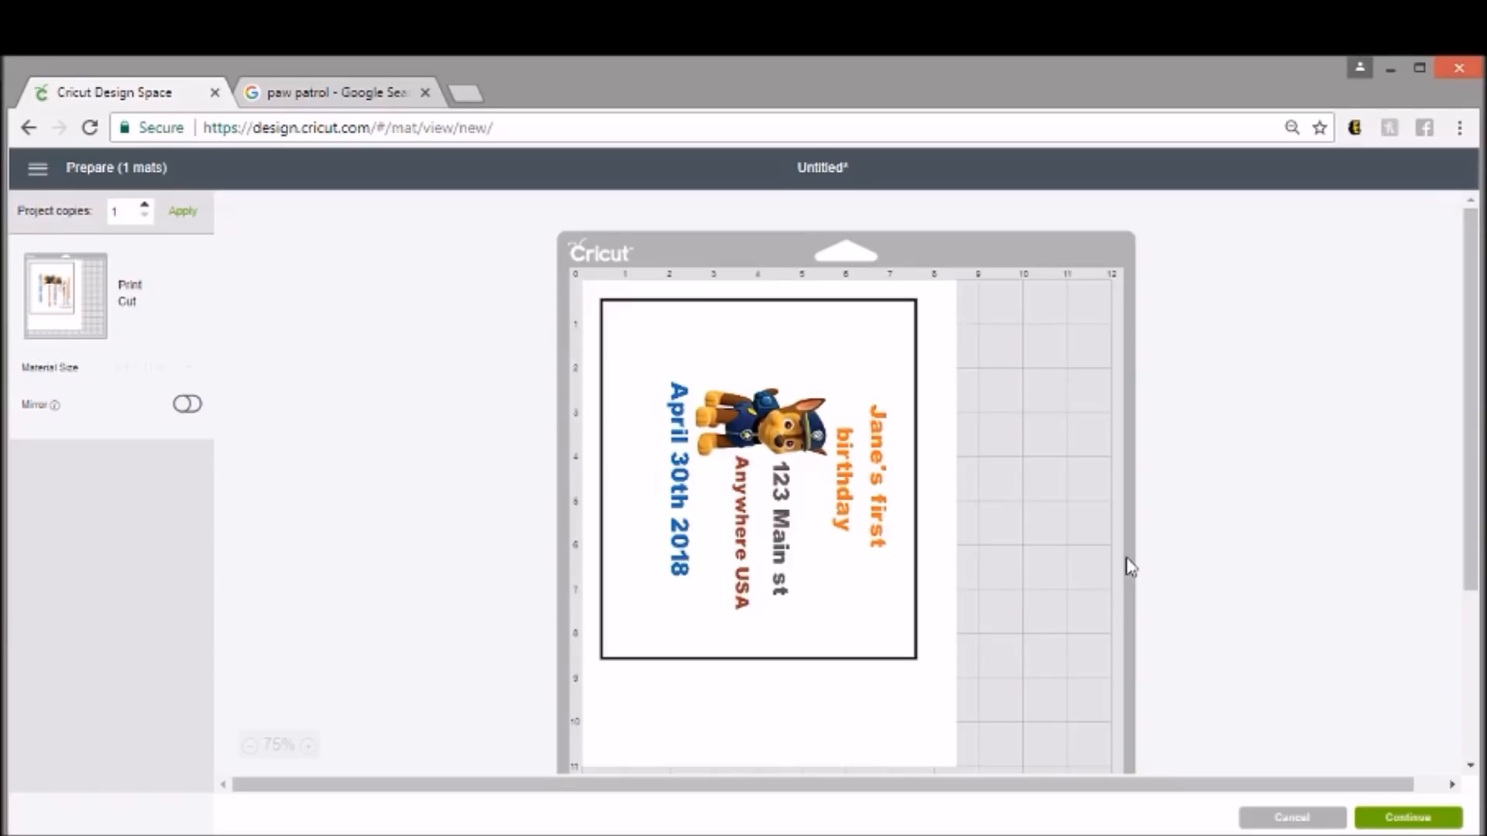
mouse_move(1477, 184)
click(1440, 821)
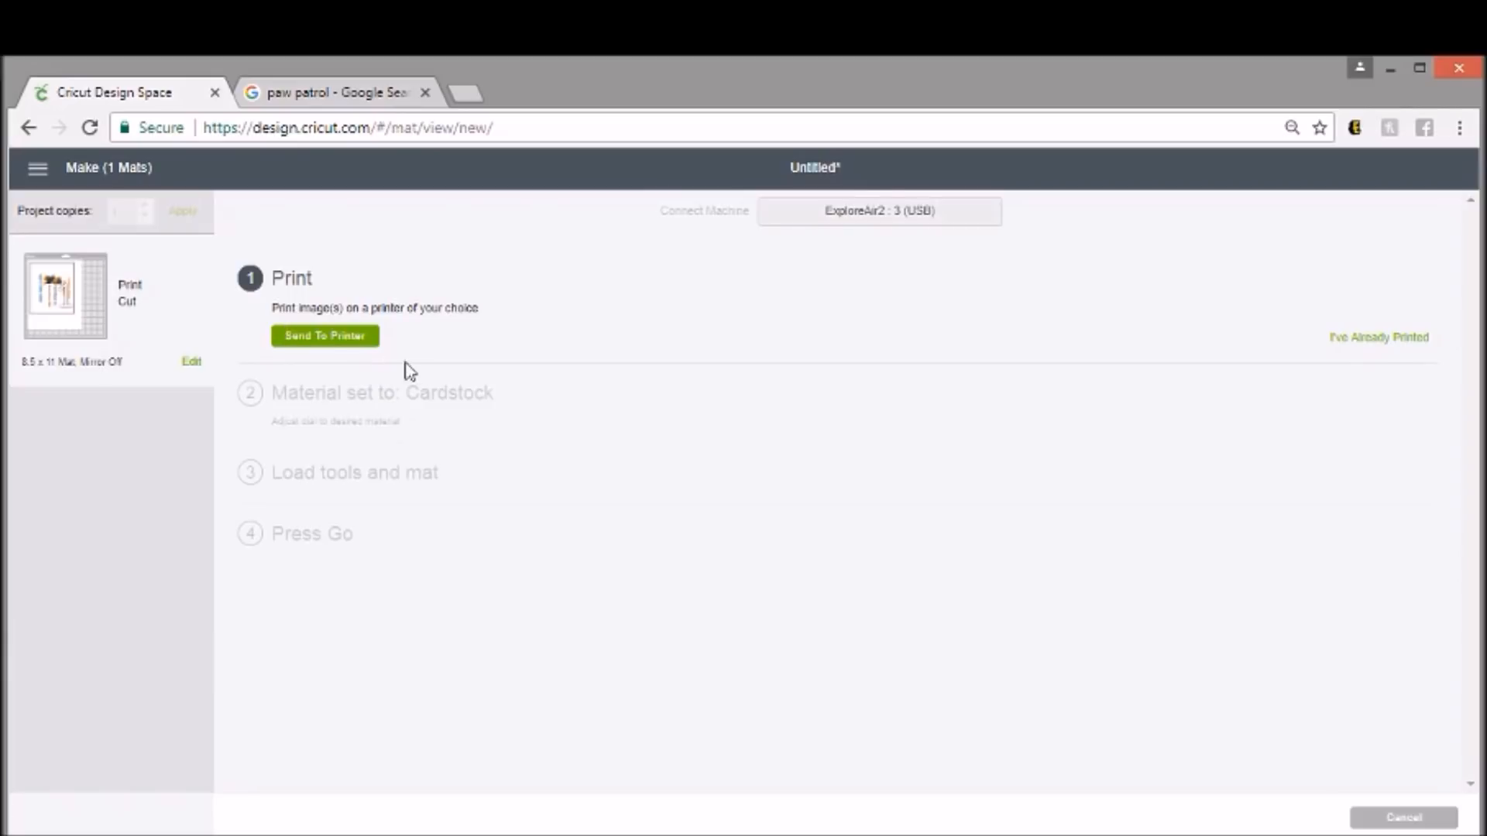
click(358, 341)
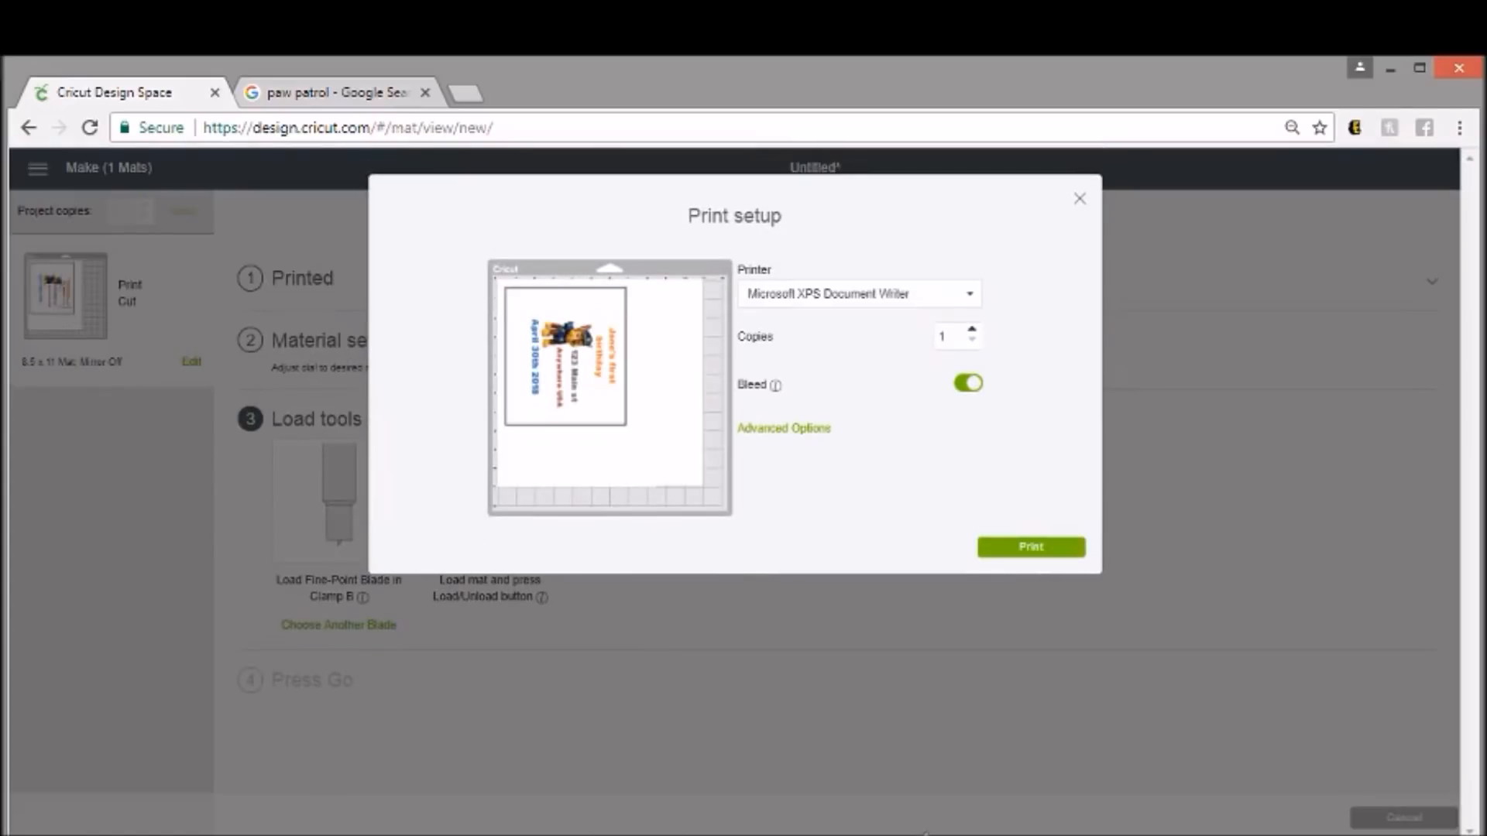
Select the Canon MG3000 series printer, set the copies to 1 and toggle the bleed option
click(938, 305)
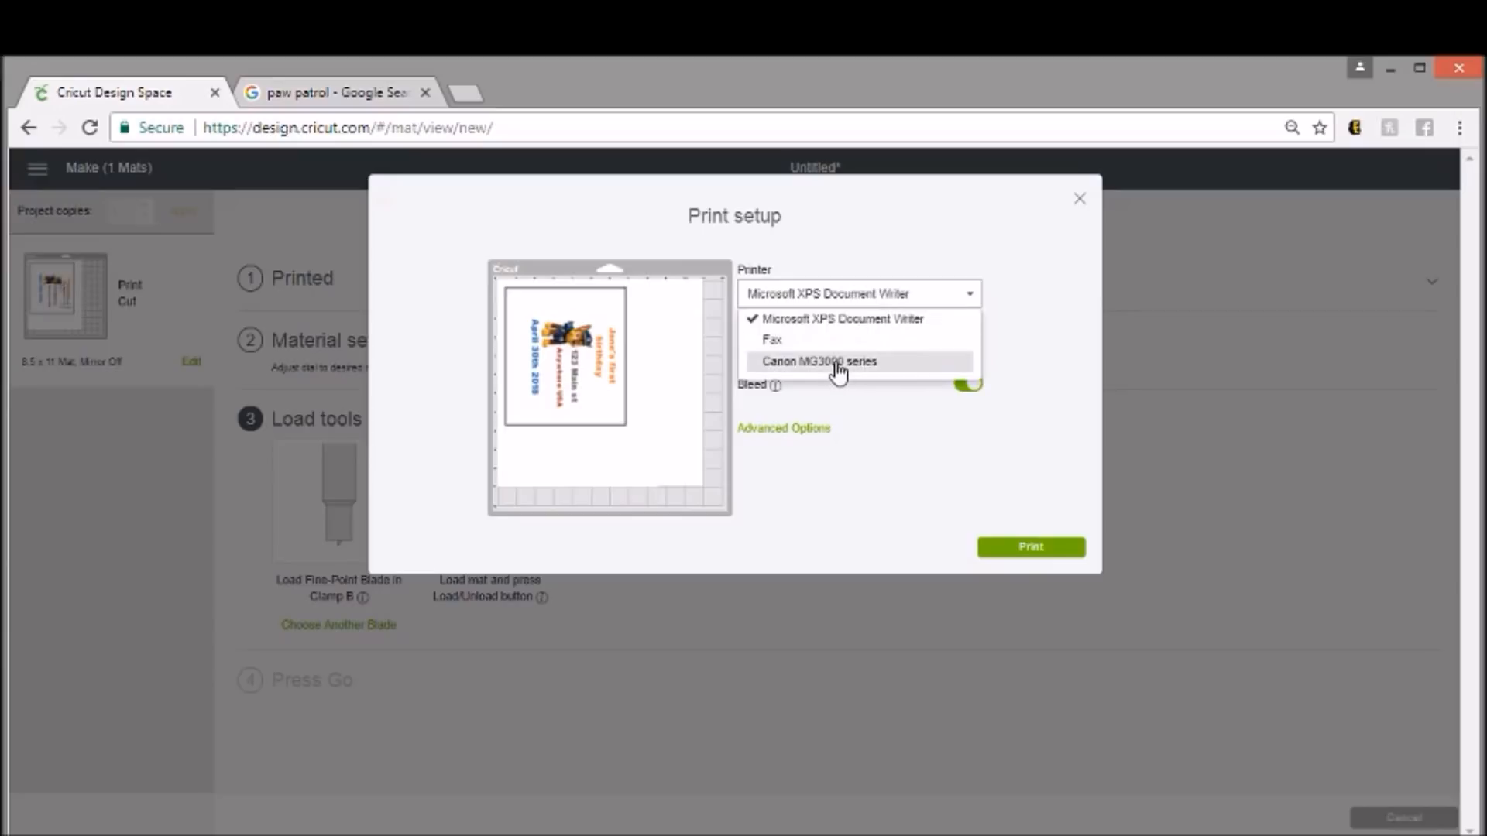
click(838, 364)
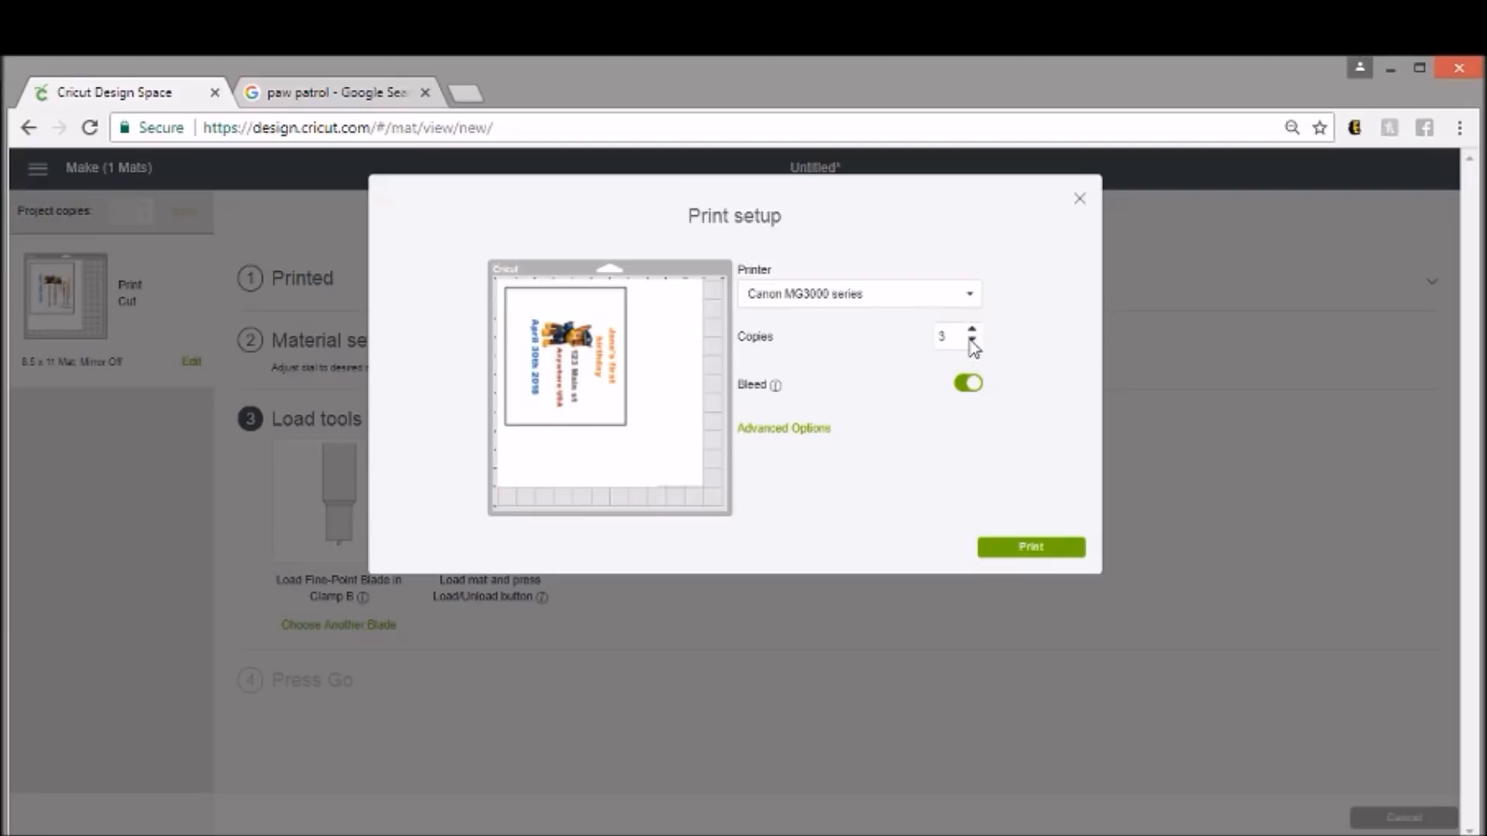
click(971, 340)
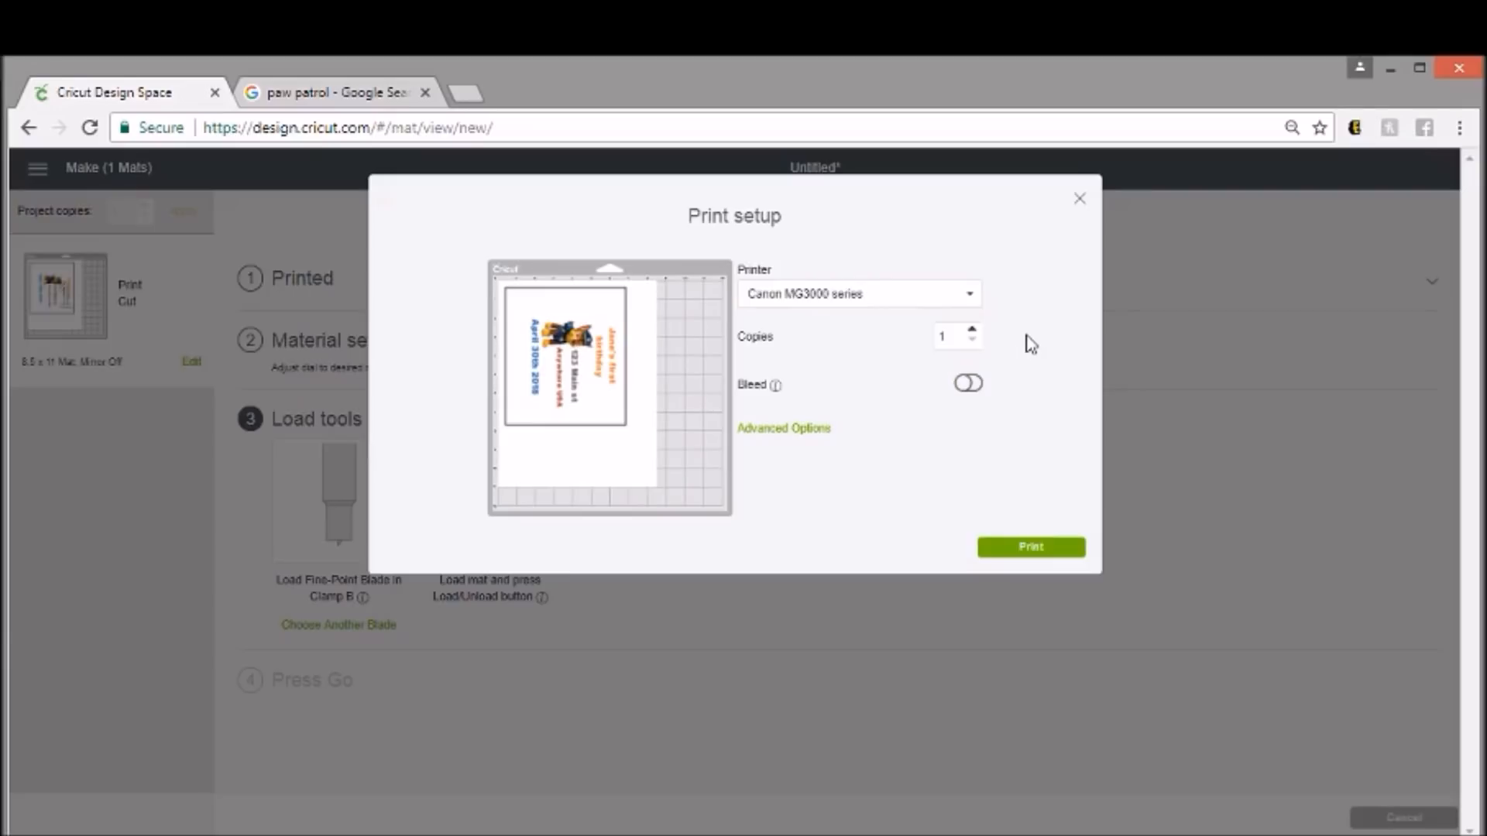
click(967, 386)
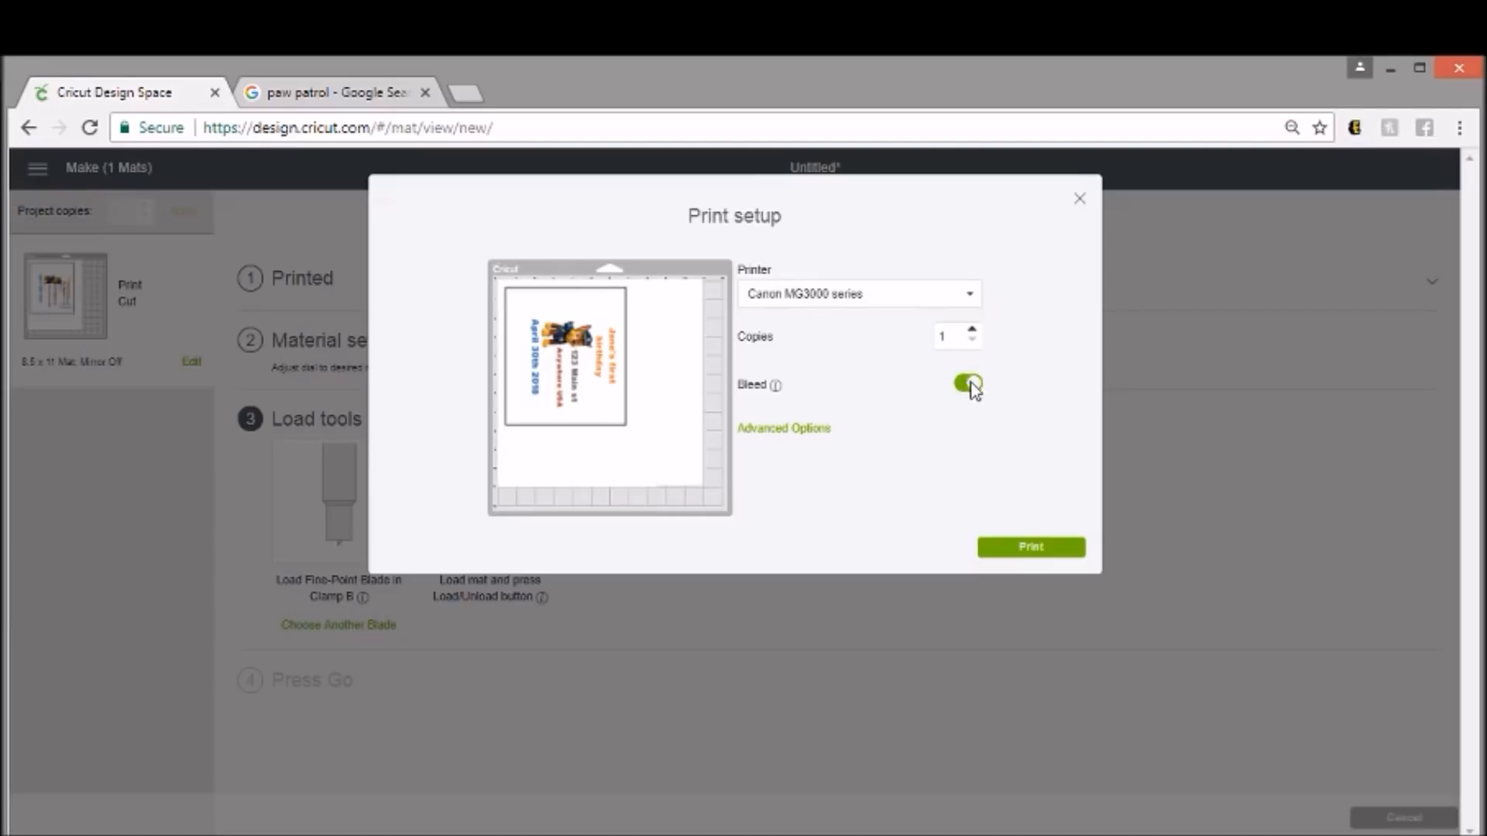
click(971, 386)
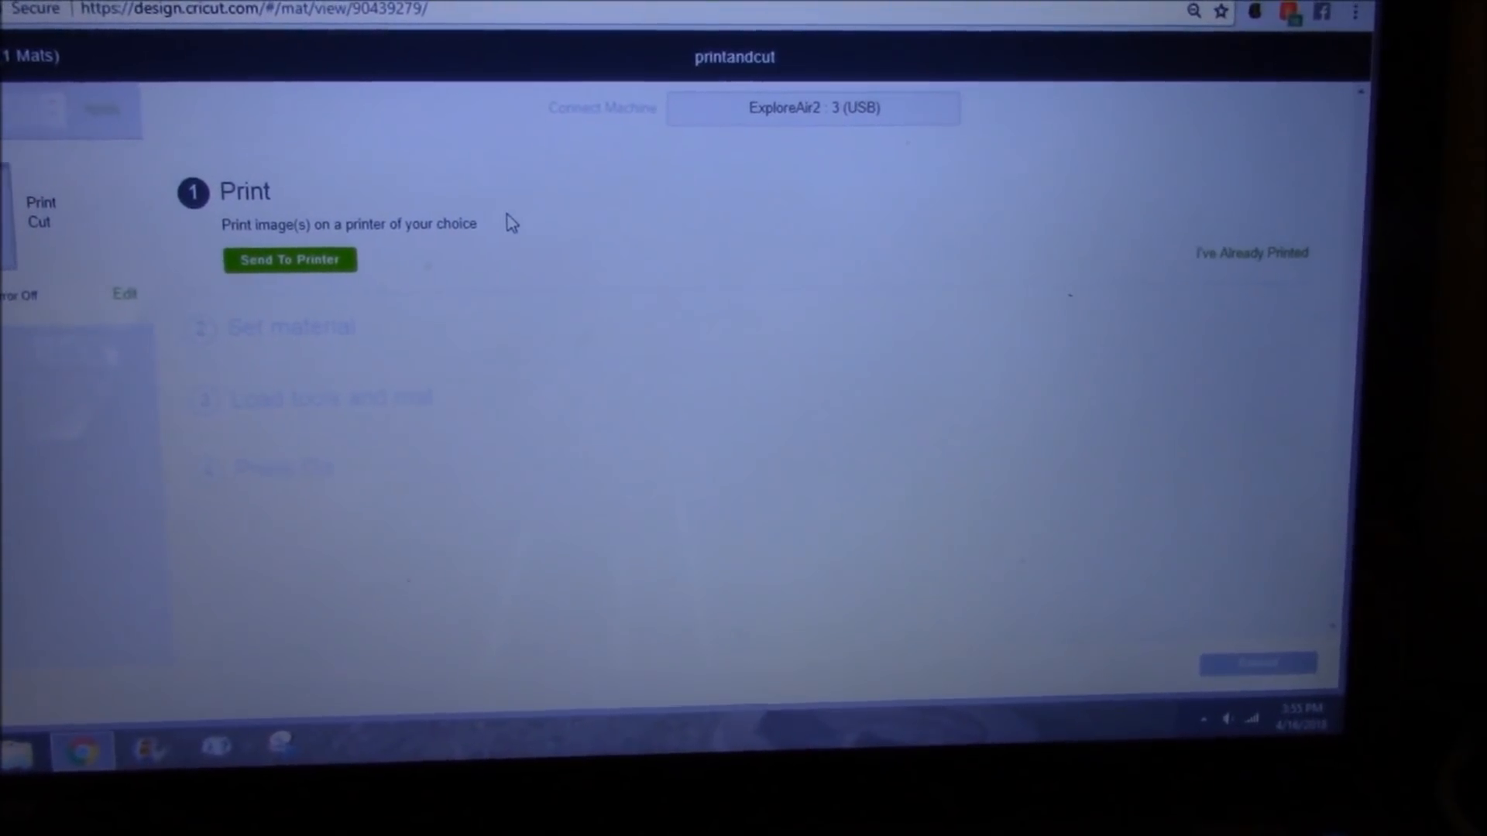
Mark the design as already printed and set the cut material to Copy Paper – 20 lb from the Paper category
click(1195, 267)
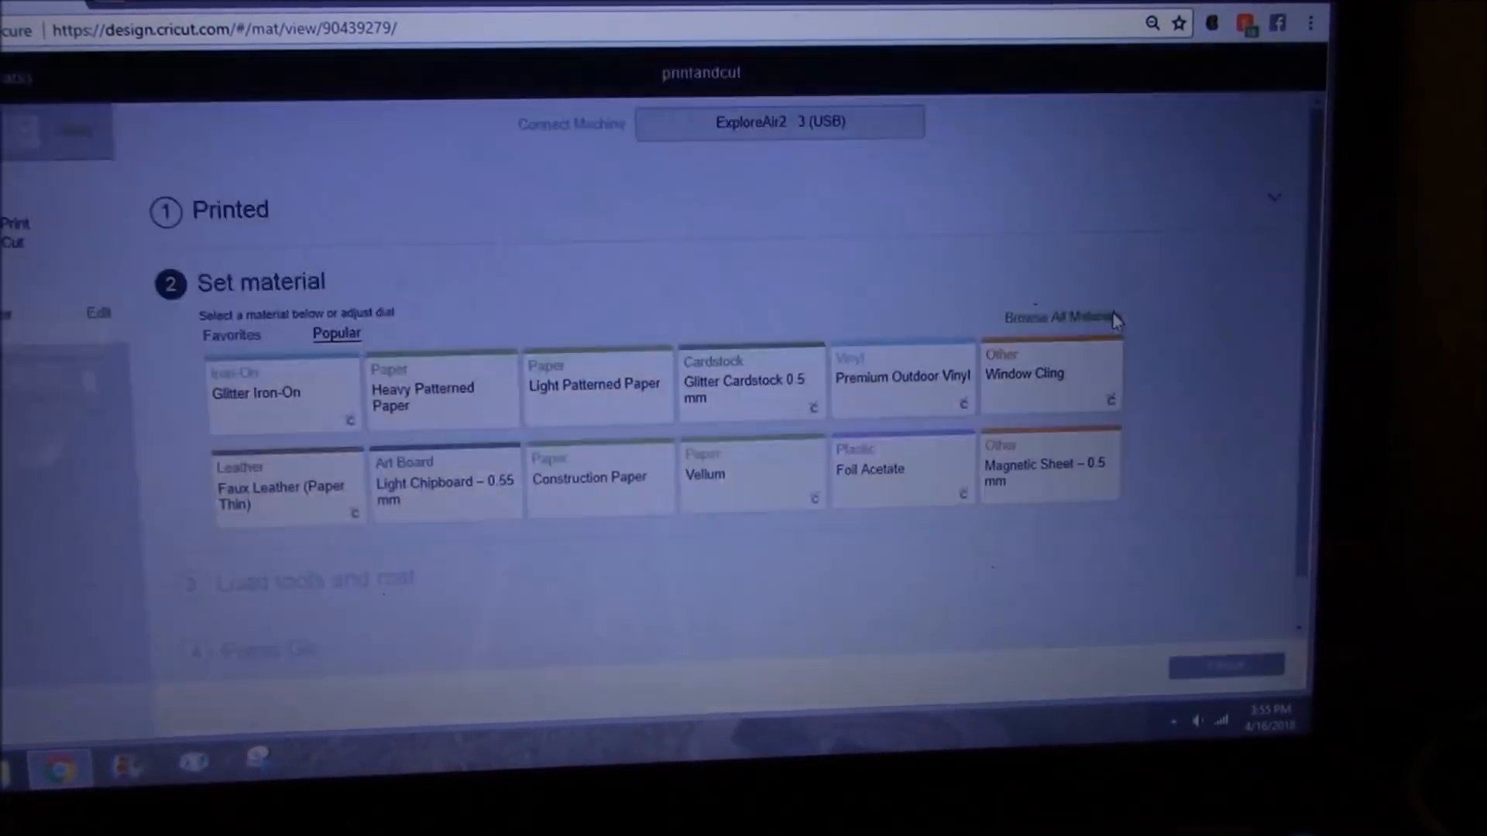
click(1115, 319)
click(692, 175)
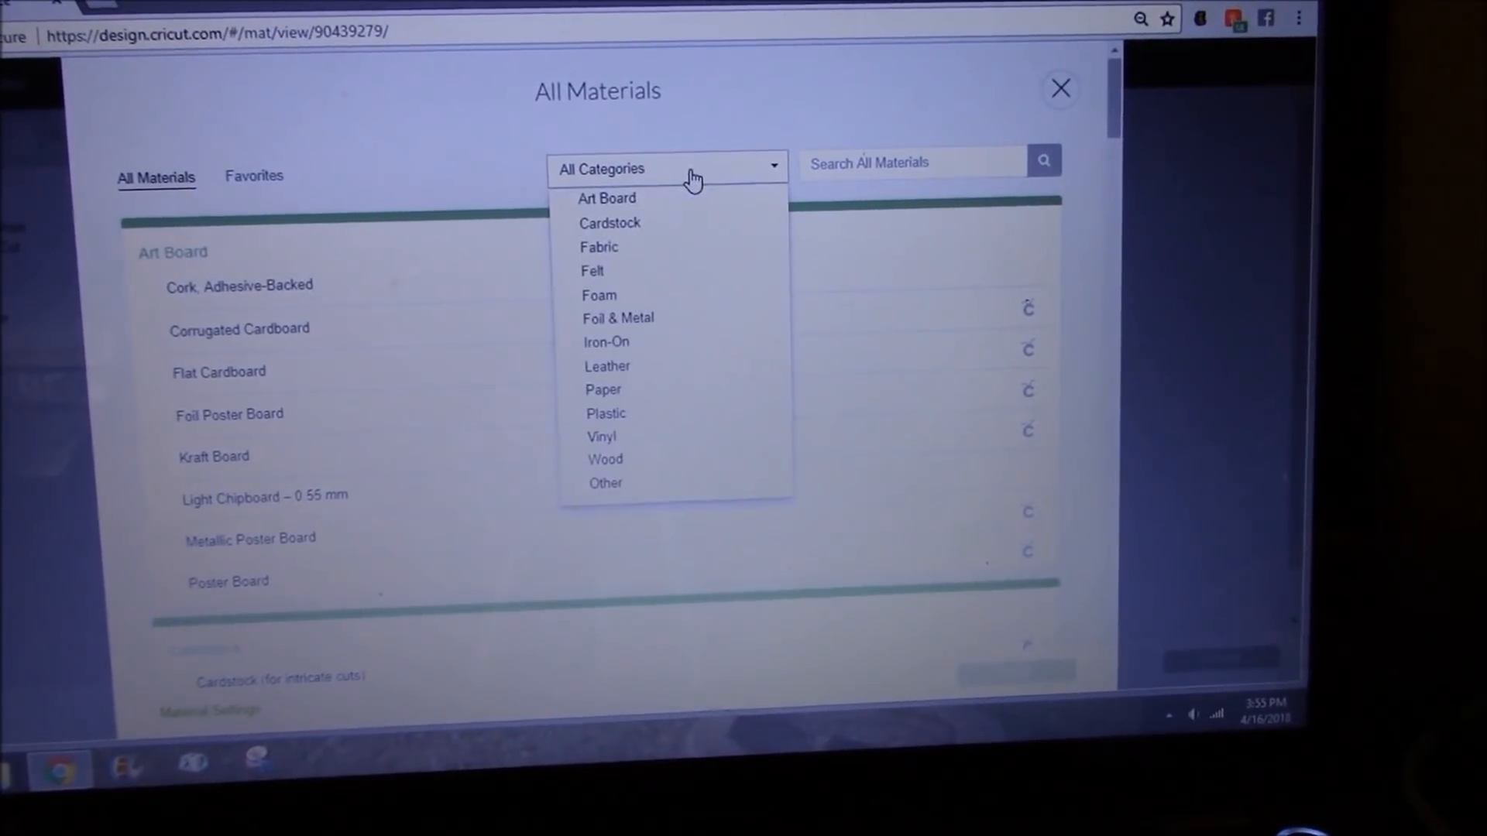
click(653, 394)
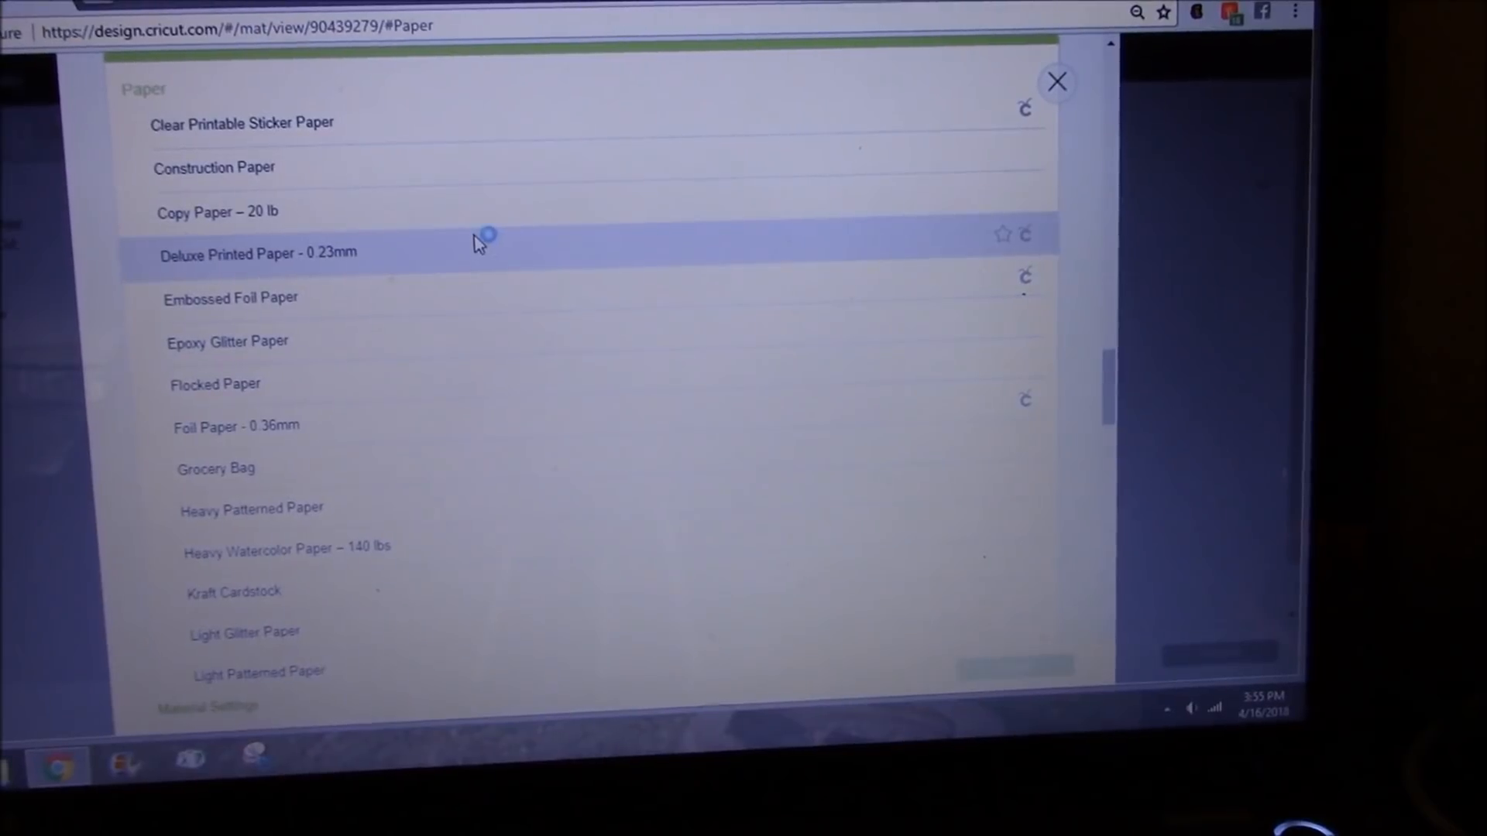
click(324, 214)
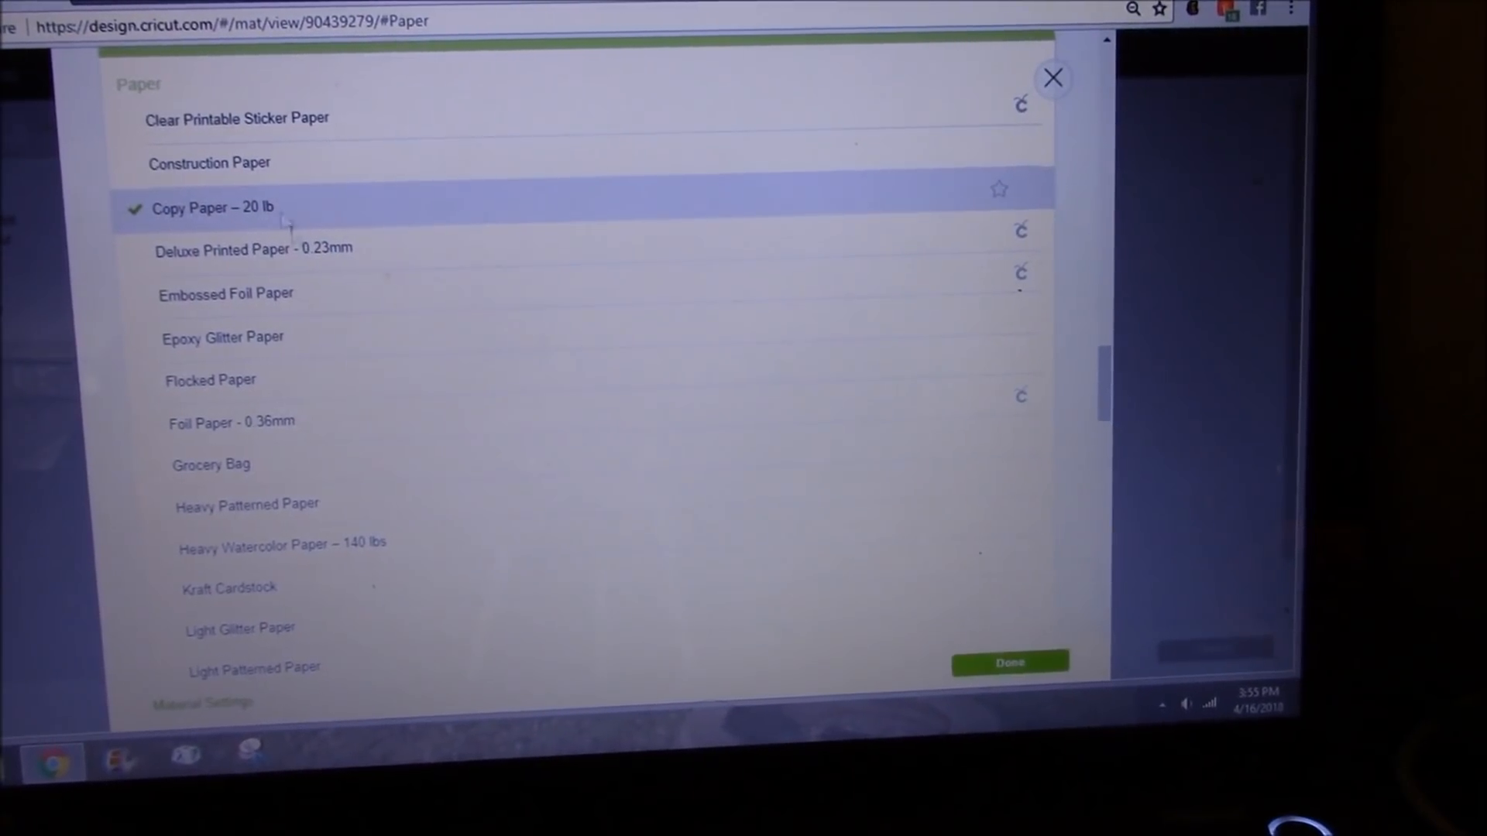
click(1020, 661)
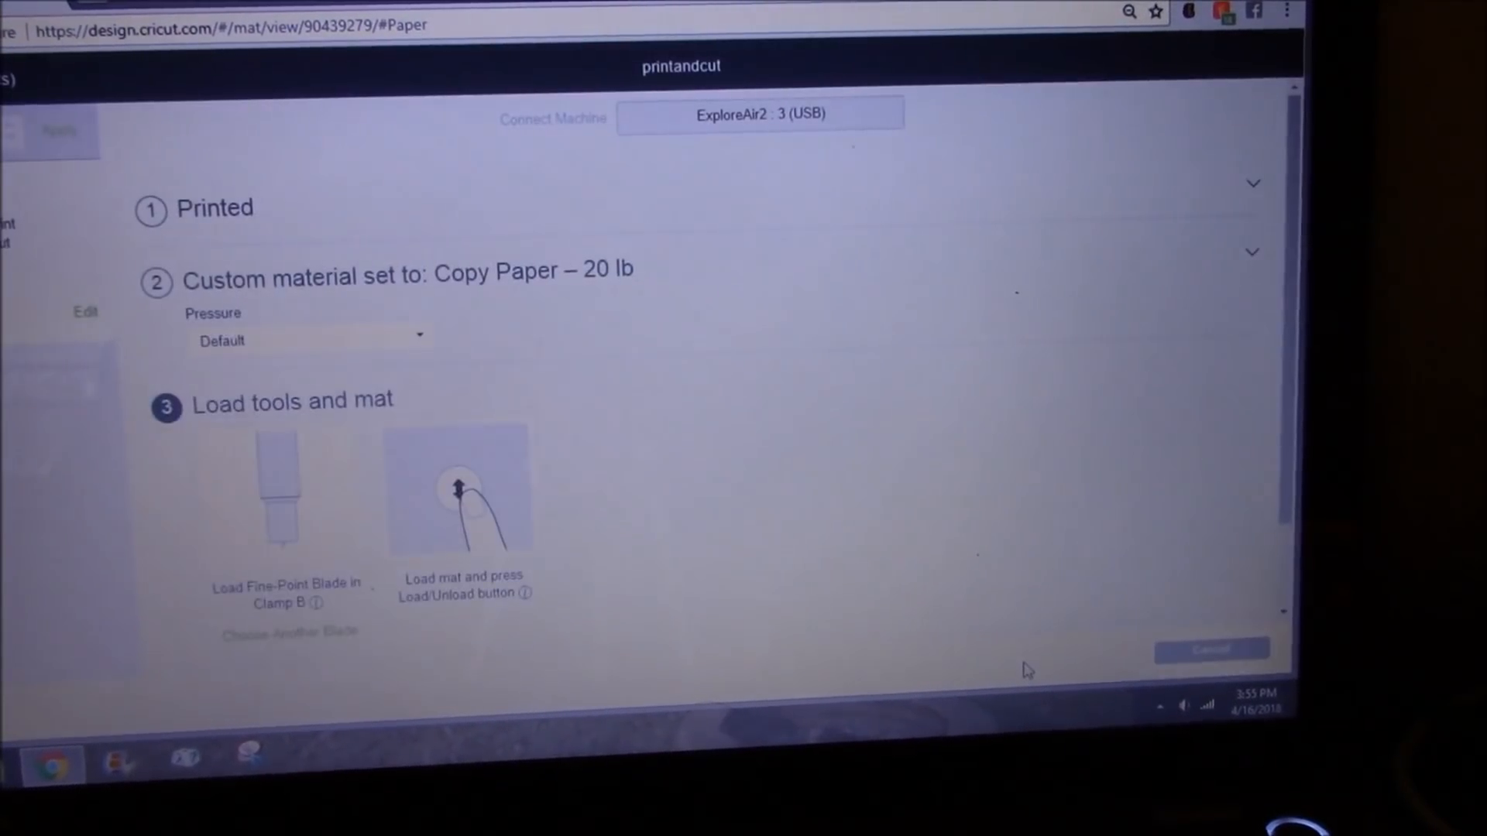